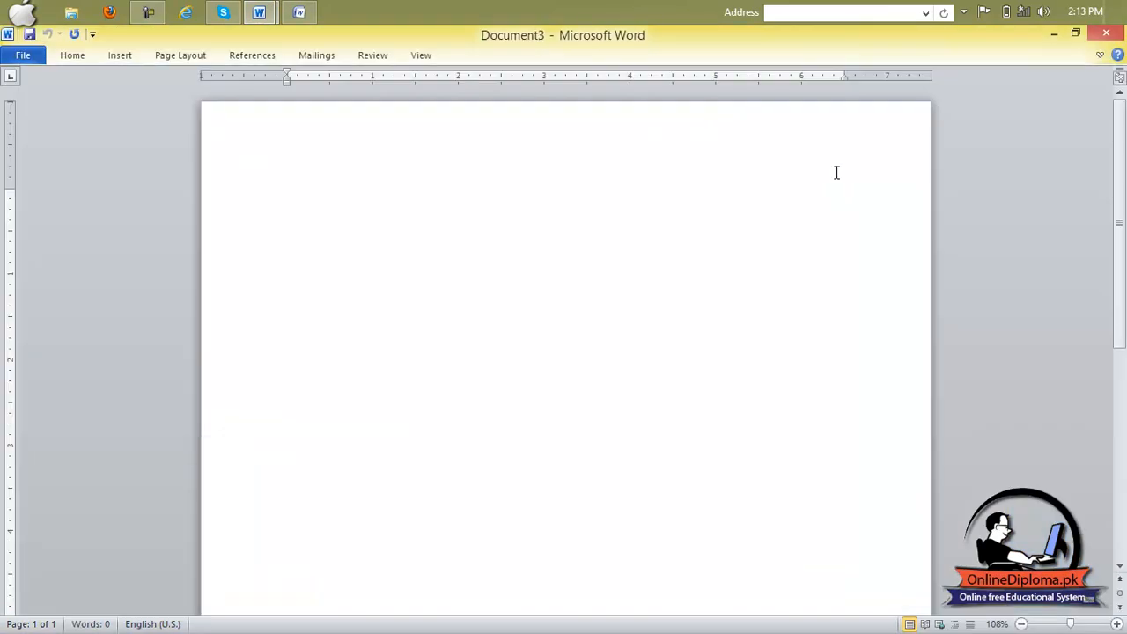
Turn off the minimized ribbon in Document3 so its commands stay expanded
right_click(534, 64)
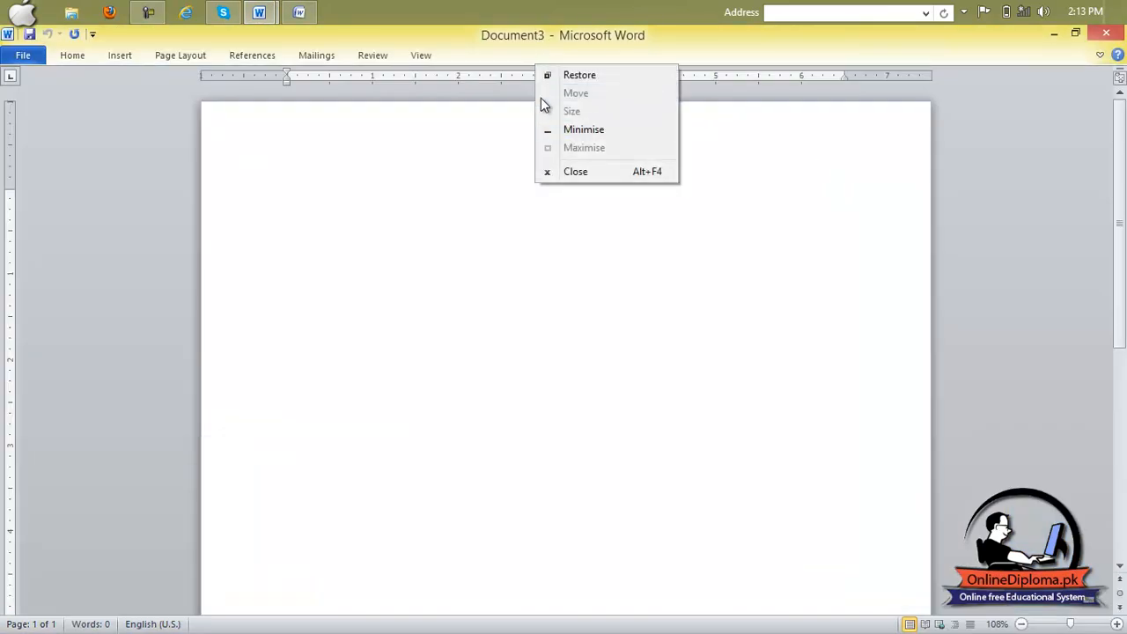
click(432, 70)
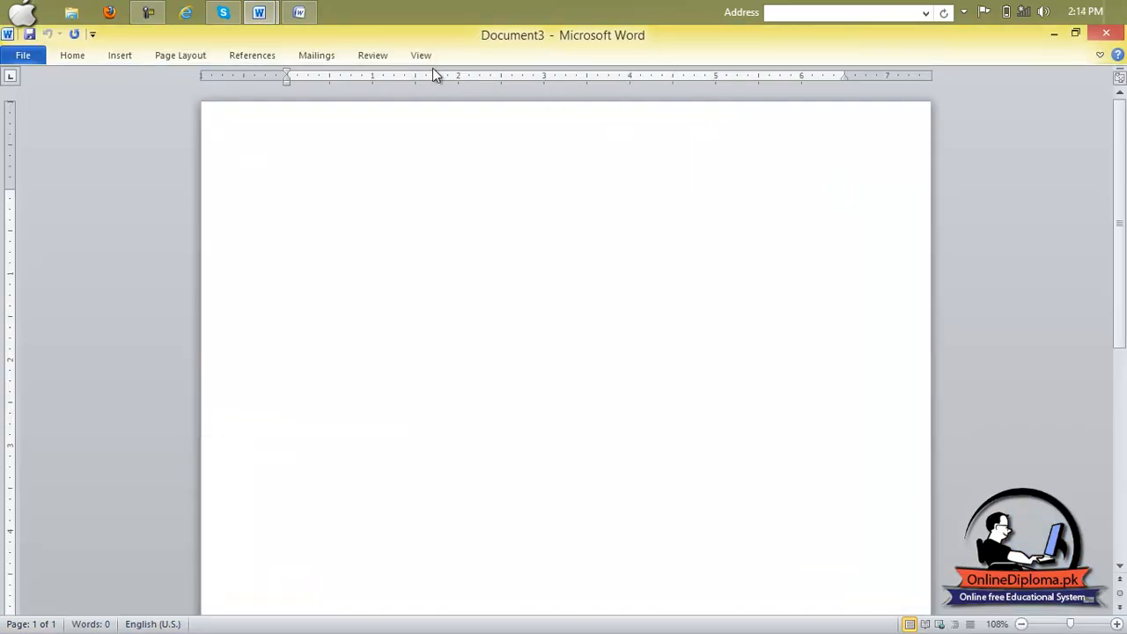
right_click(432, 58)
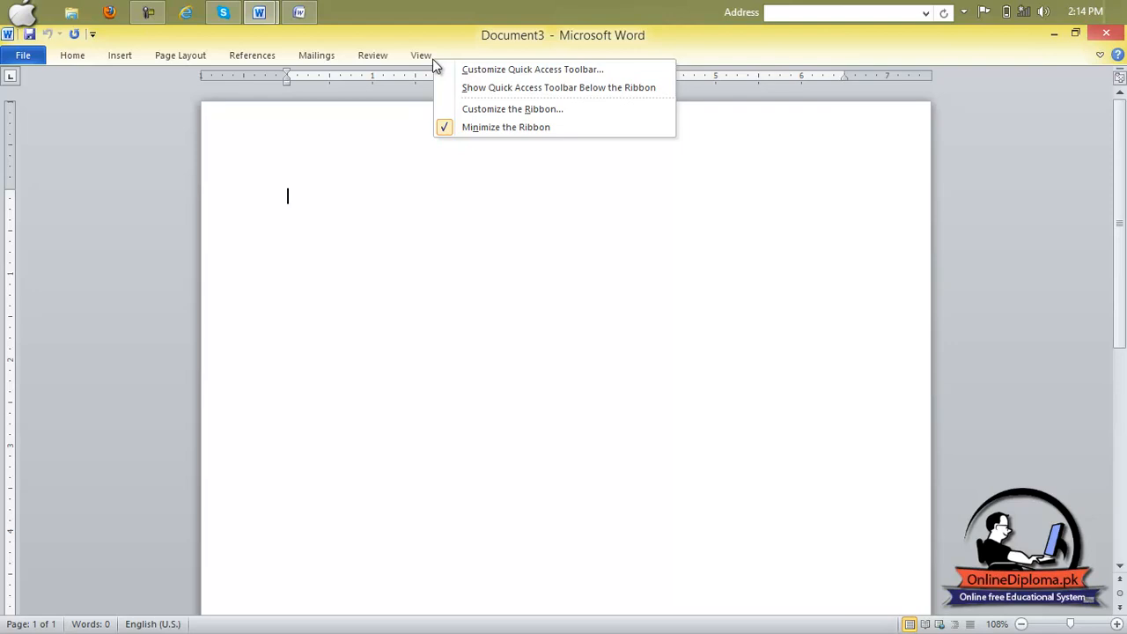
click(446, 130)
click(128, 56)
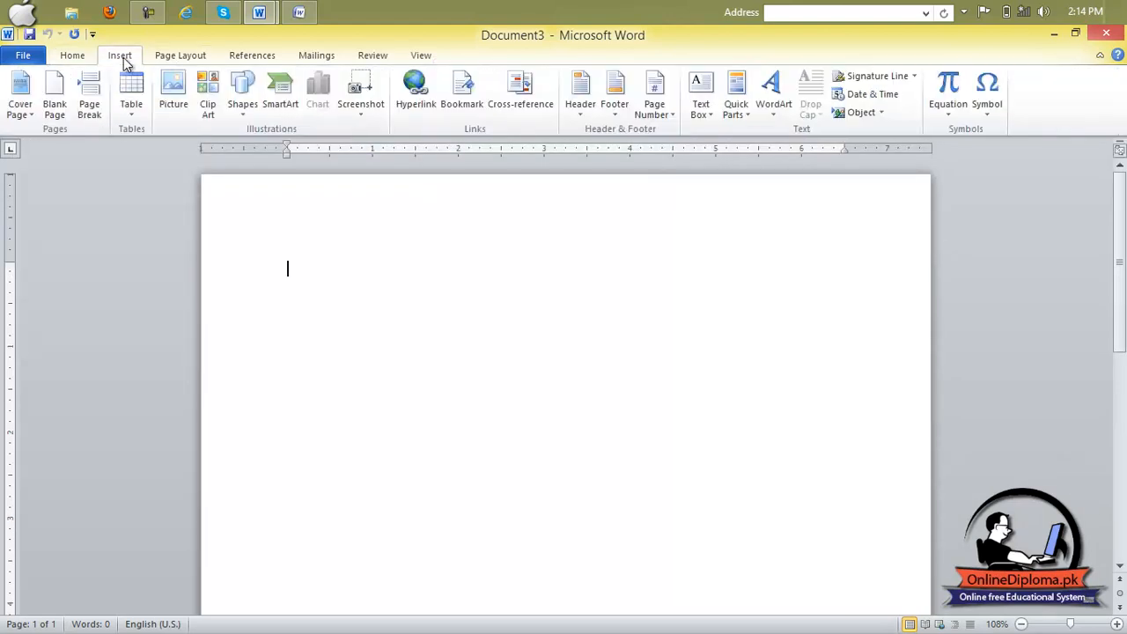
click(132, 106)
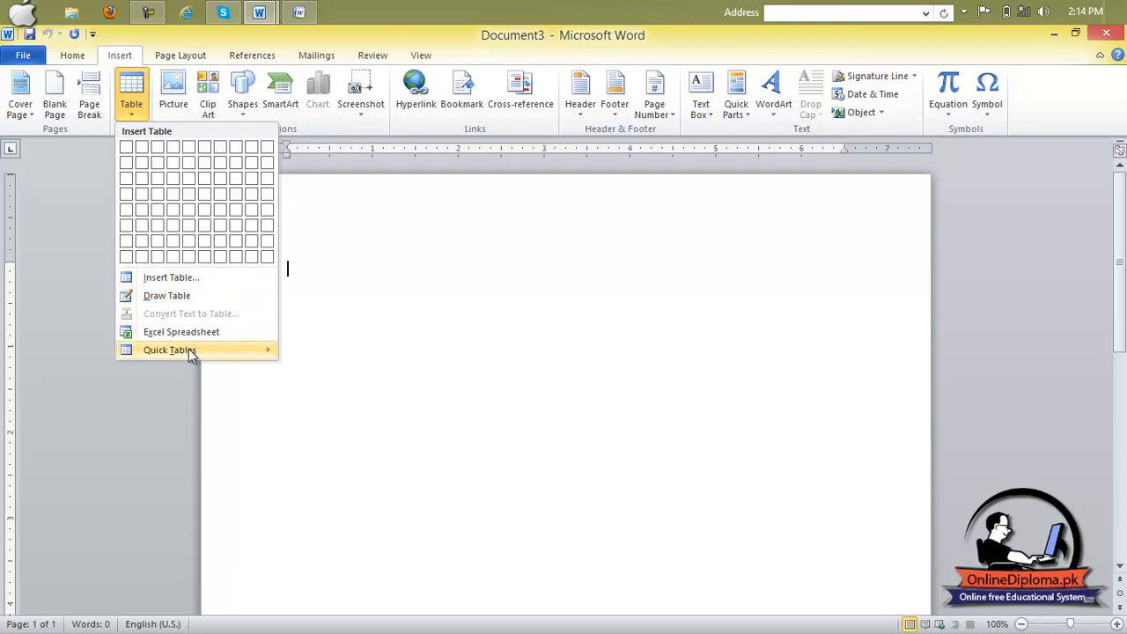
Switch to the Document2 Word window and look over its table insertion options
mouse_move(186, 357)
click(301, 12)
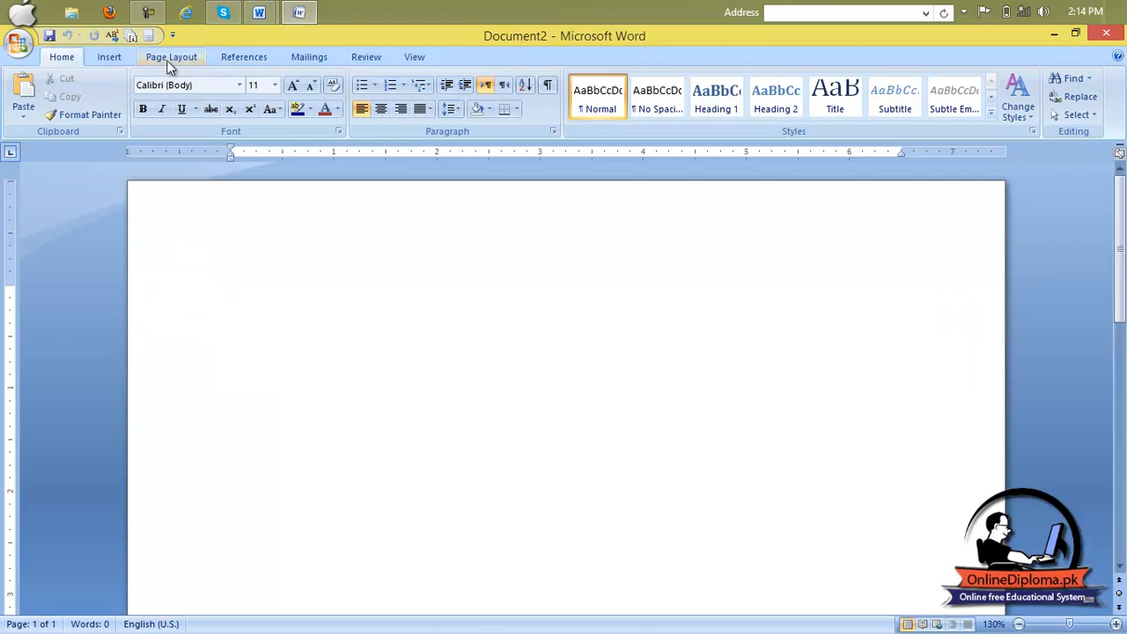
click(128, 56)
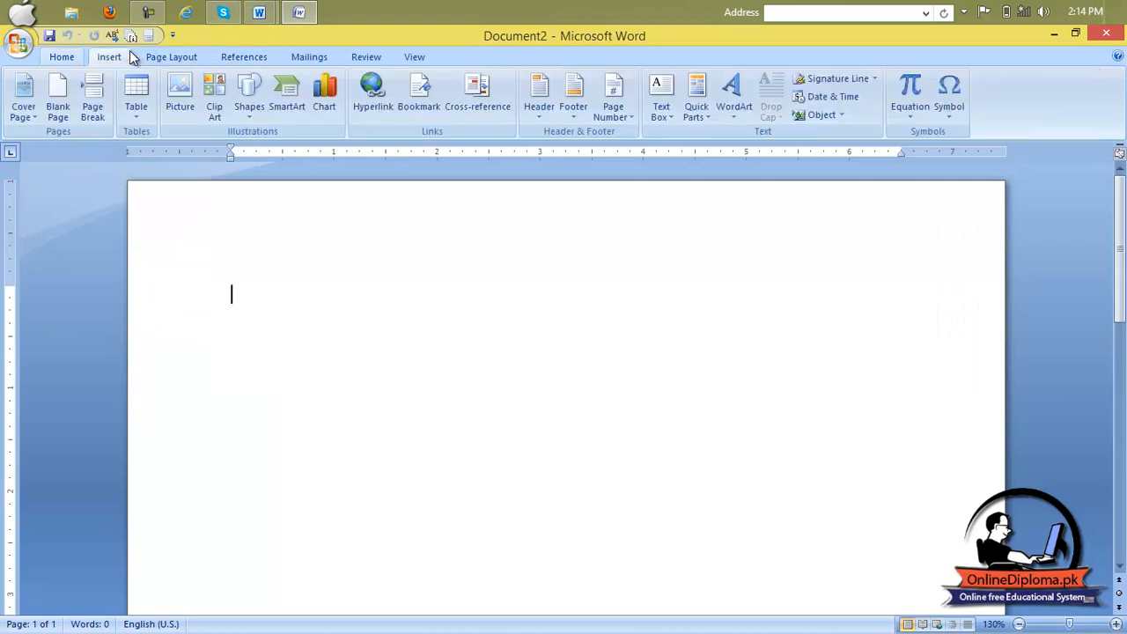
click(137, 110)
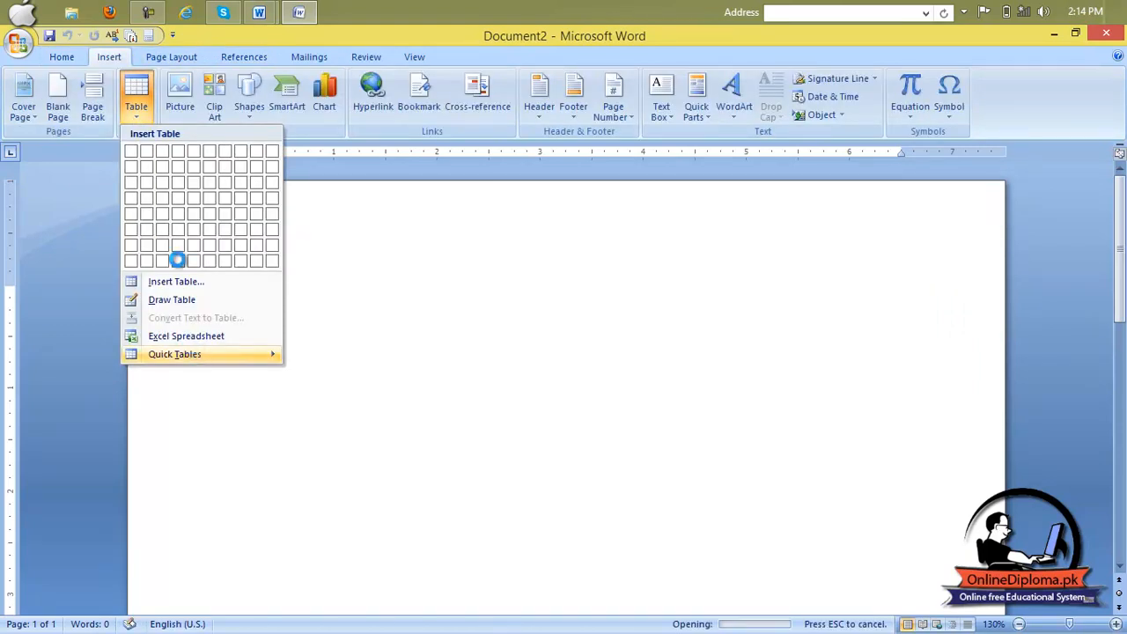
click(374, 209)
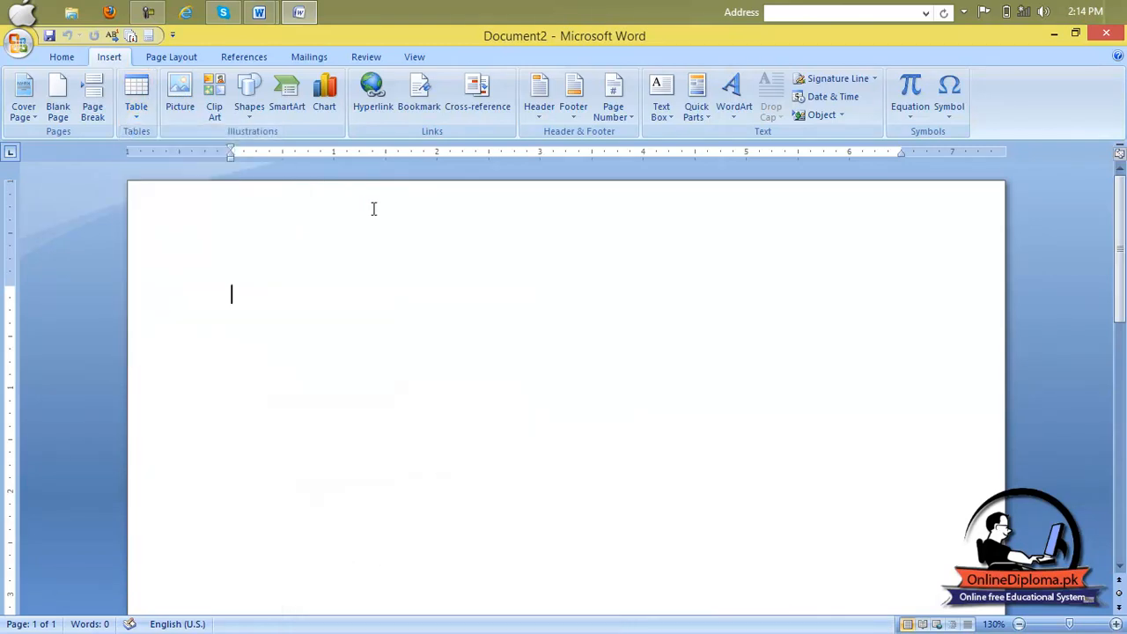
Insert a four-column table with automatic fixed column width and enough rows to span three pages, and undo the insertion
click(137, 110)
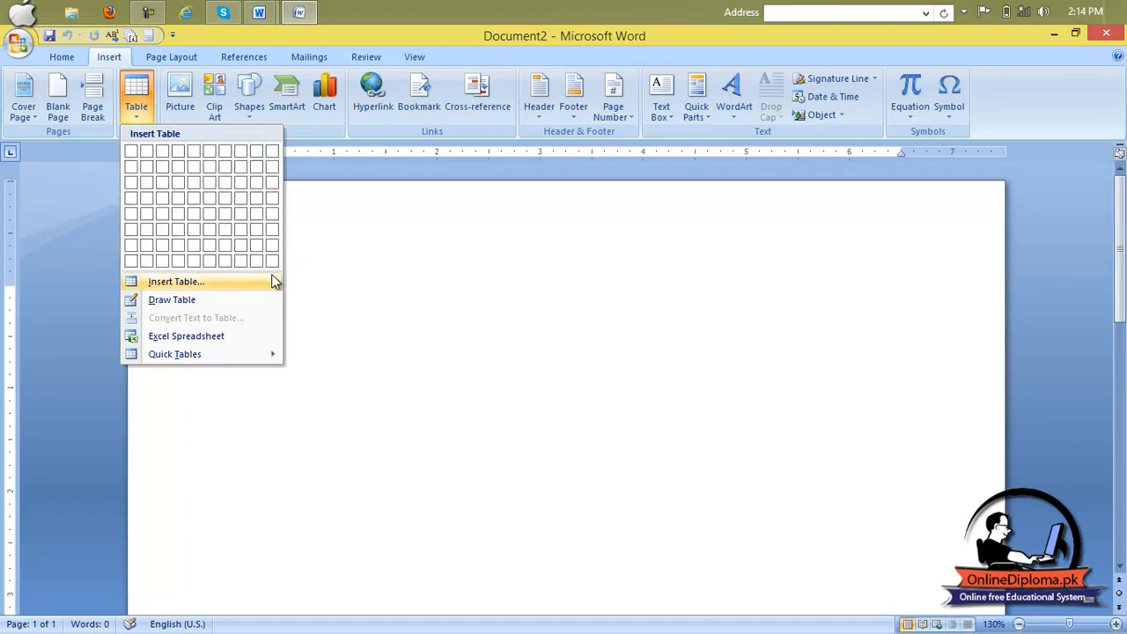
click(176, 281)
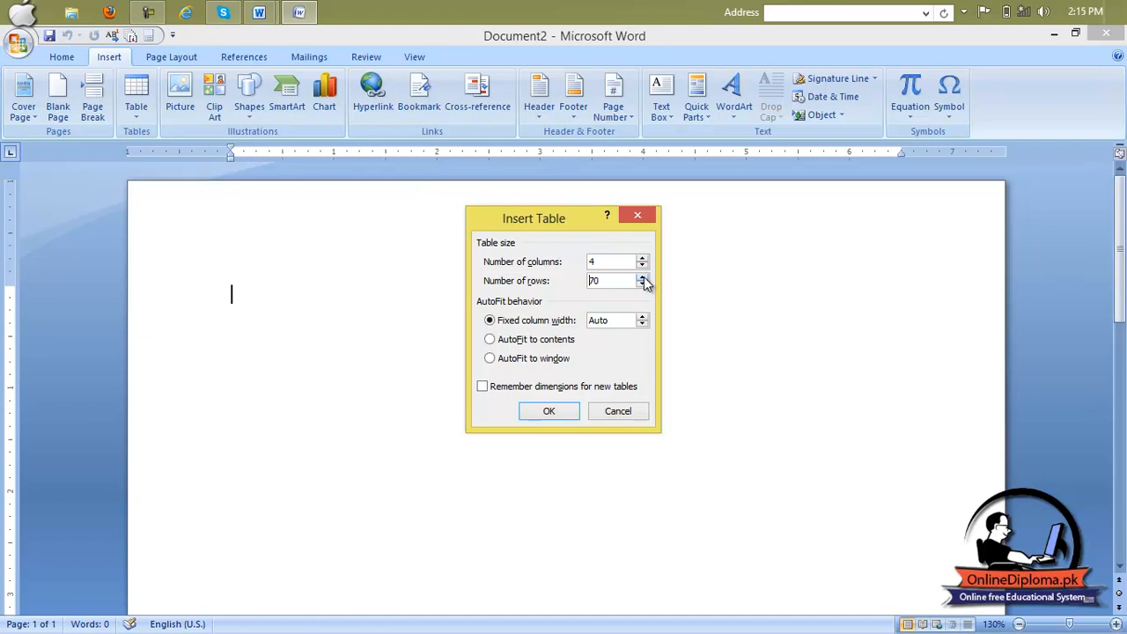
click(548, 411)
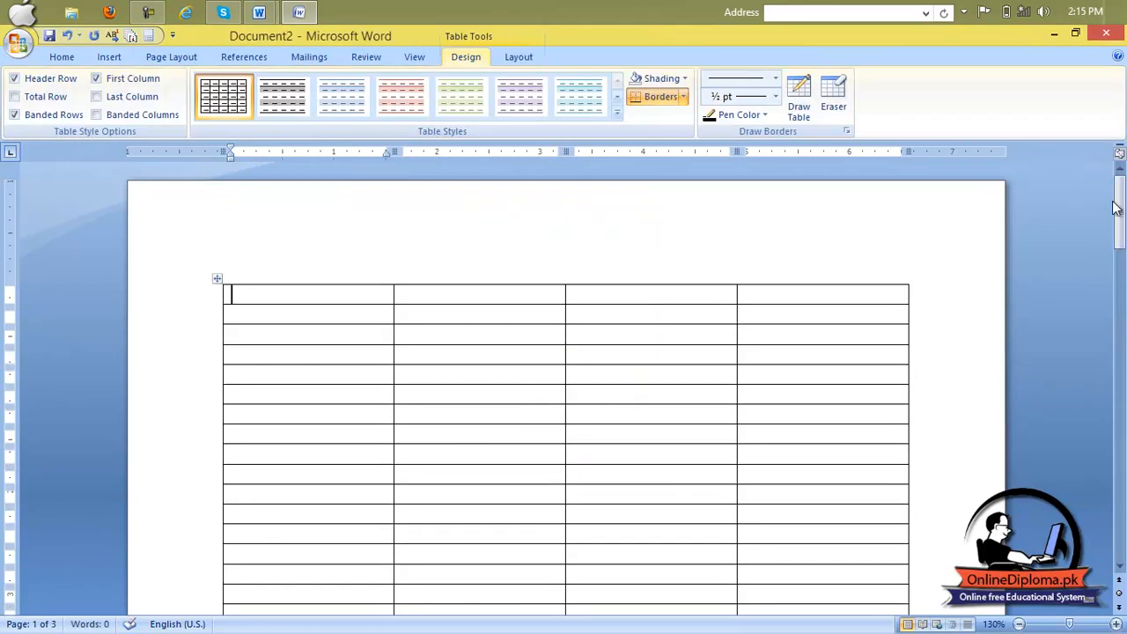
mouse_move(1116, 211)
mouse_down()
mouse_move(1117, 538)
mouse_move(1122, 209)
mouse_up()
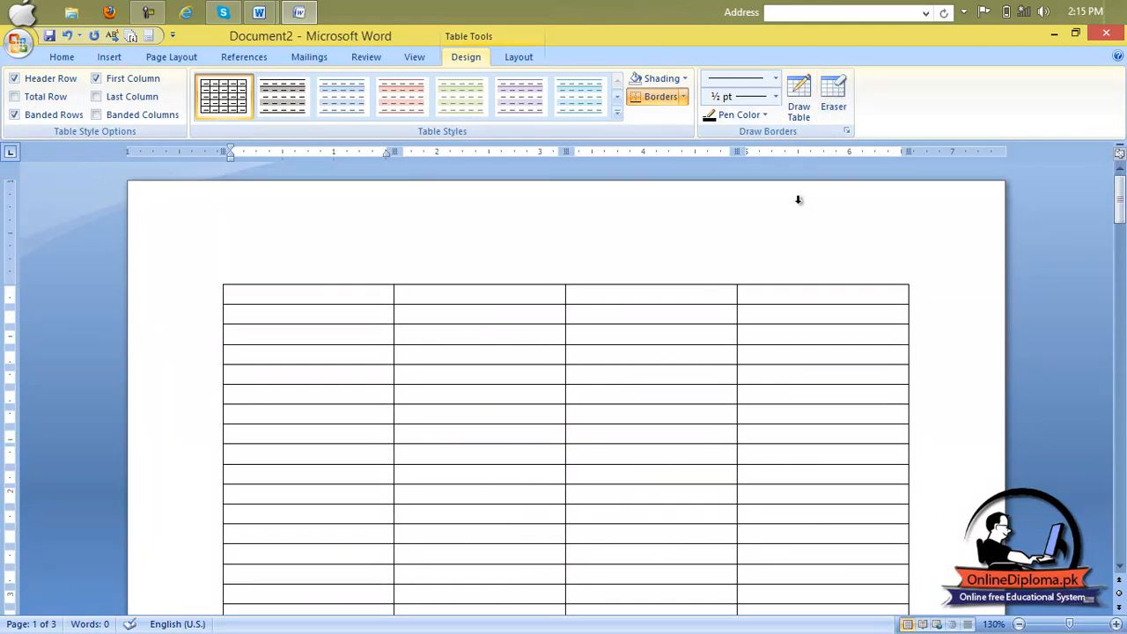
click(118, 53)
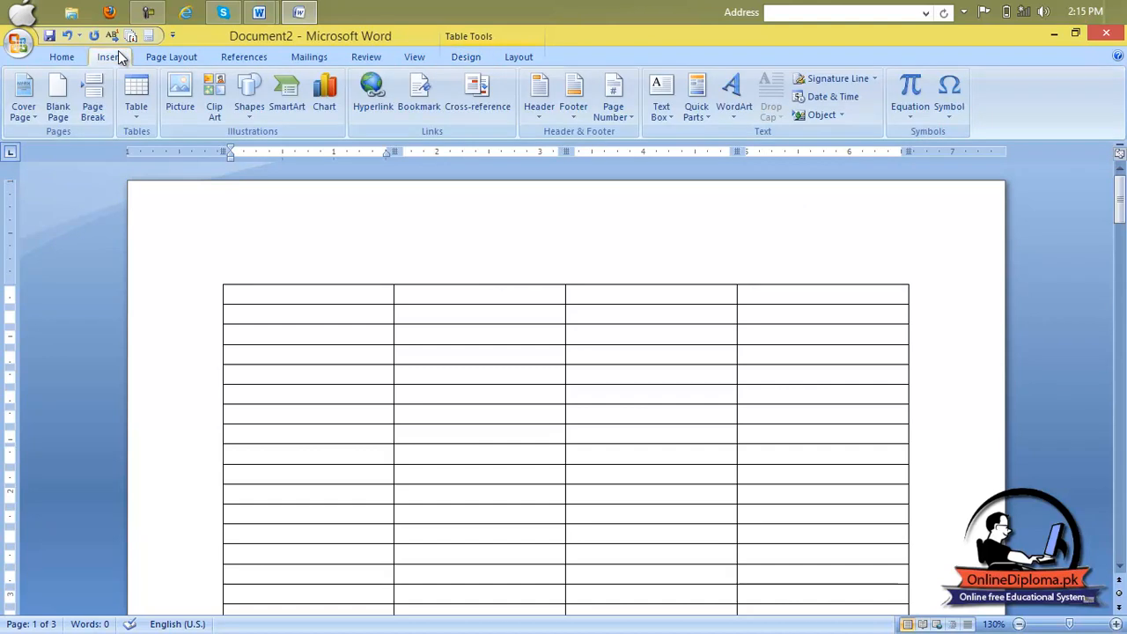
key(ctrl+z)
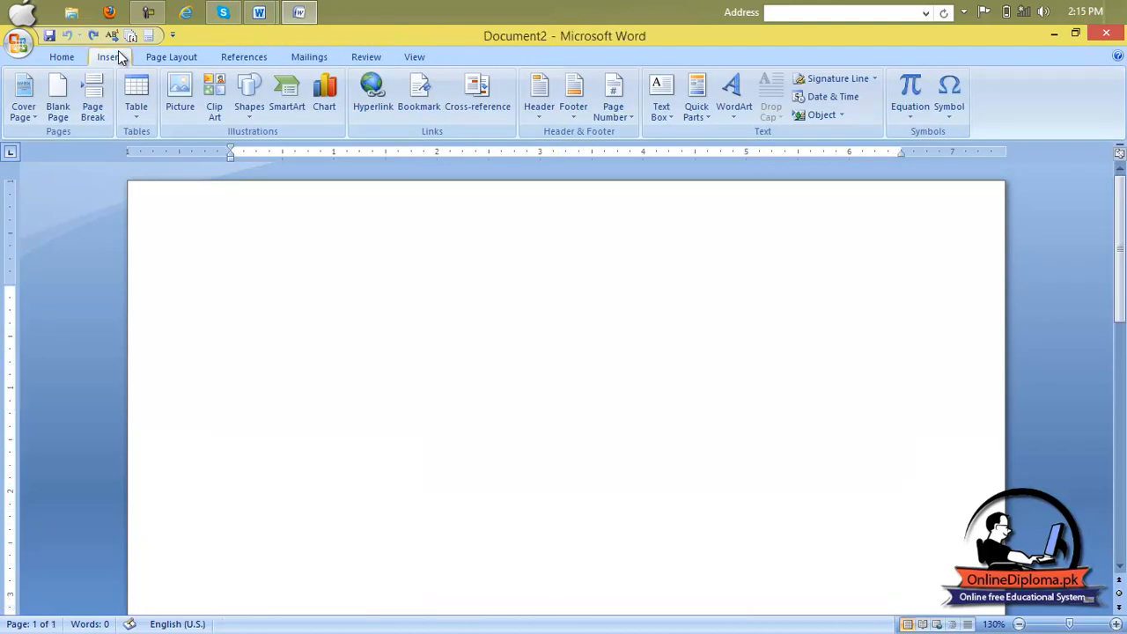
Draw a table outline about 7.2 inches wide across the upper part of the page with Draw Table
click(135, 111)
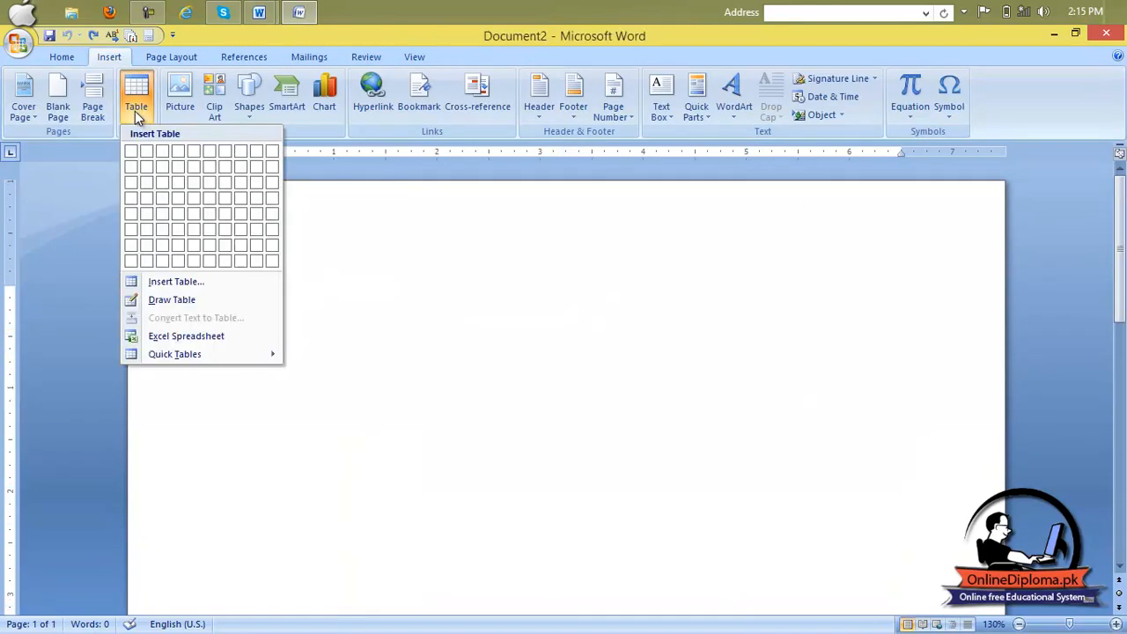
click(209, 301)
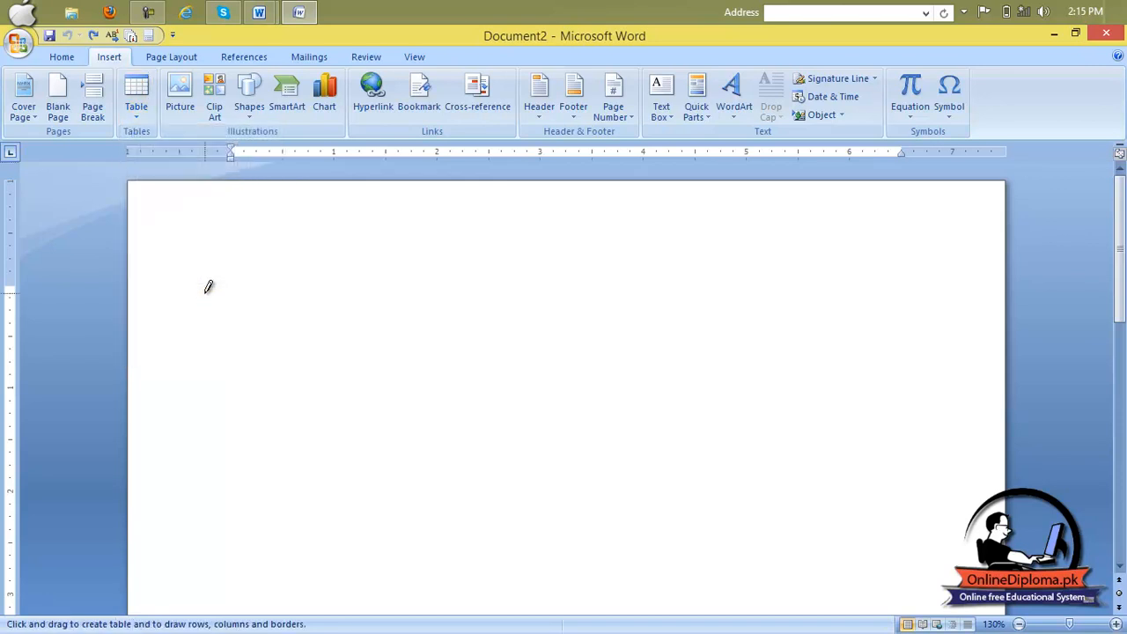
mouse_move(195, 254)
mouse_down()
mouse_move(284, 282)
mouse_move(687, 503)
mouse_move(872, 496)
mouse_move(943, 516)
mouse_up()
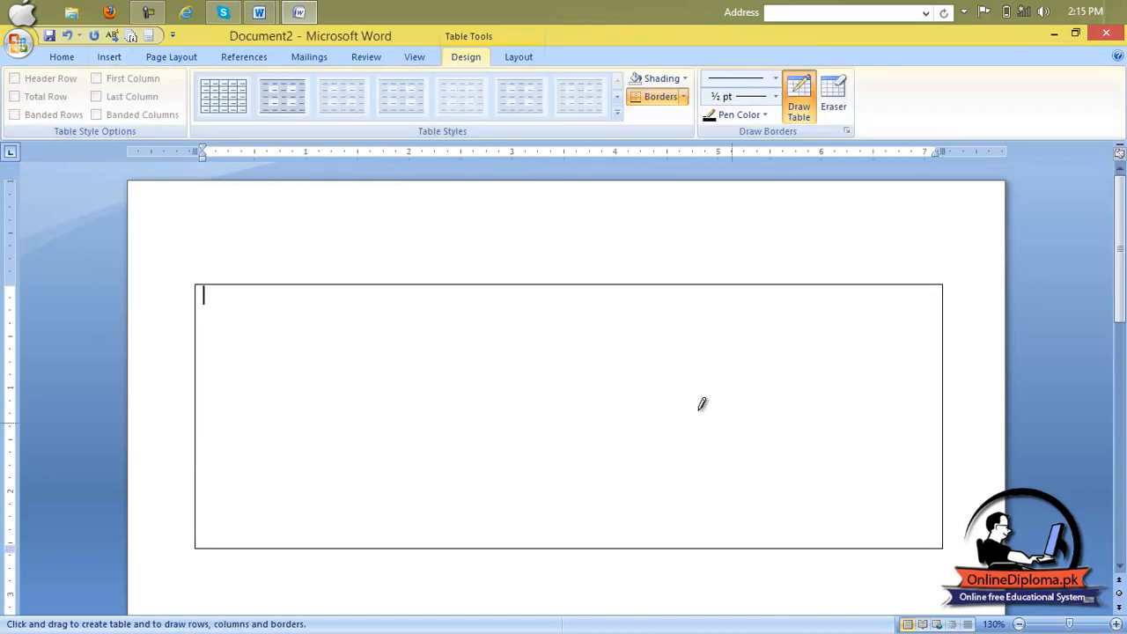
Divide the drawn table into seven columns and three rows with six vertical and two horizontal lines
drag(311, 286, 317, 481)
drag(449, 282, 448, 544)
drag(568, 280, 554, 484)
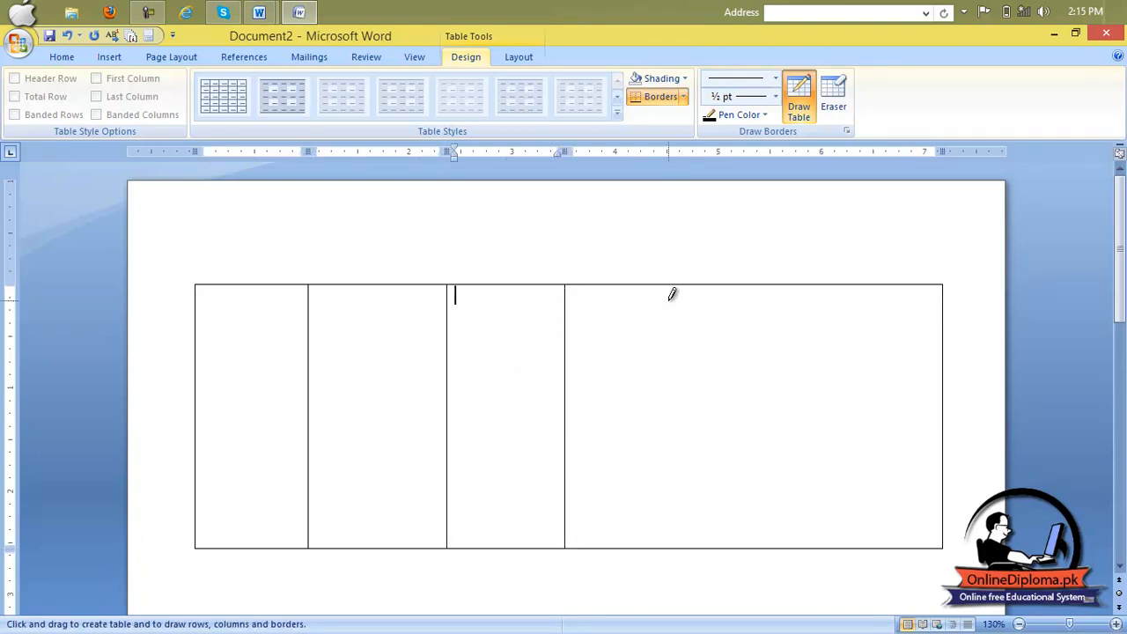
drag(672, 276, 678, 502)
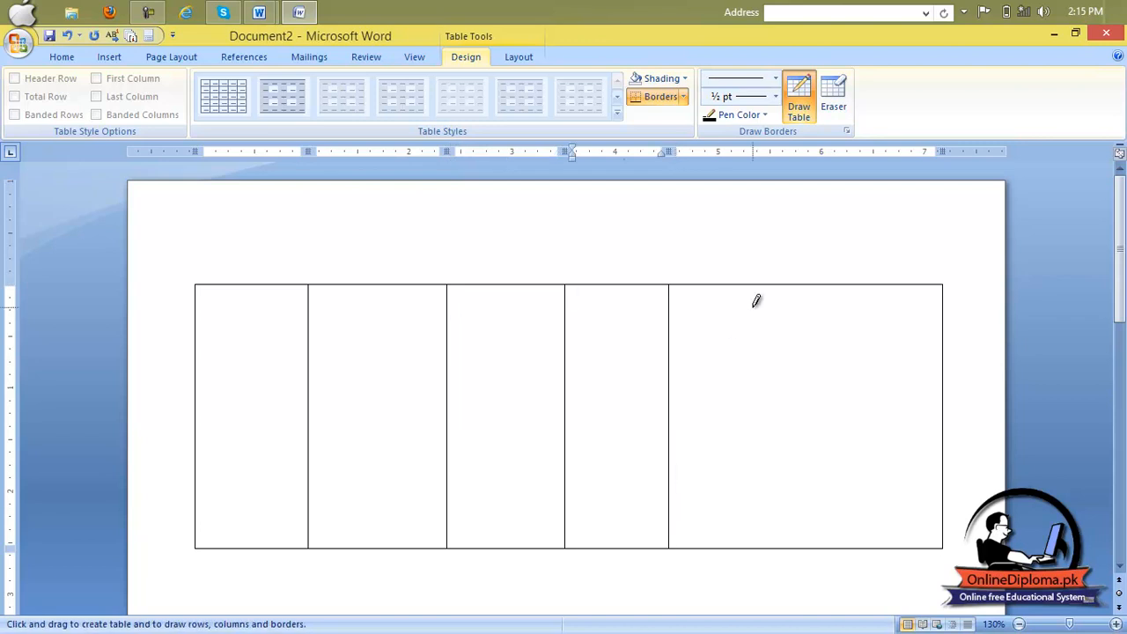
mouse_move(764, 280)
mouse_down()
mouse_move(785, 502)
mouse_move(771, 532)
mouse_up()
drag(863, 282, 876, 489)
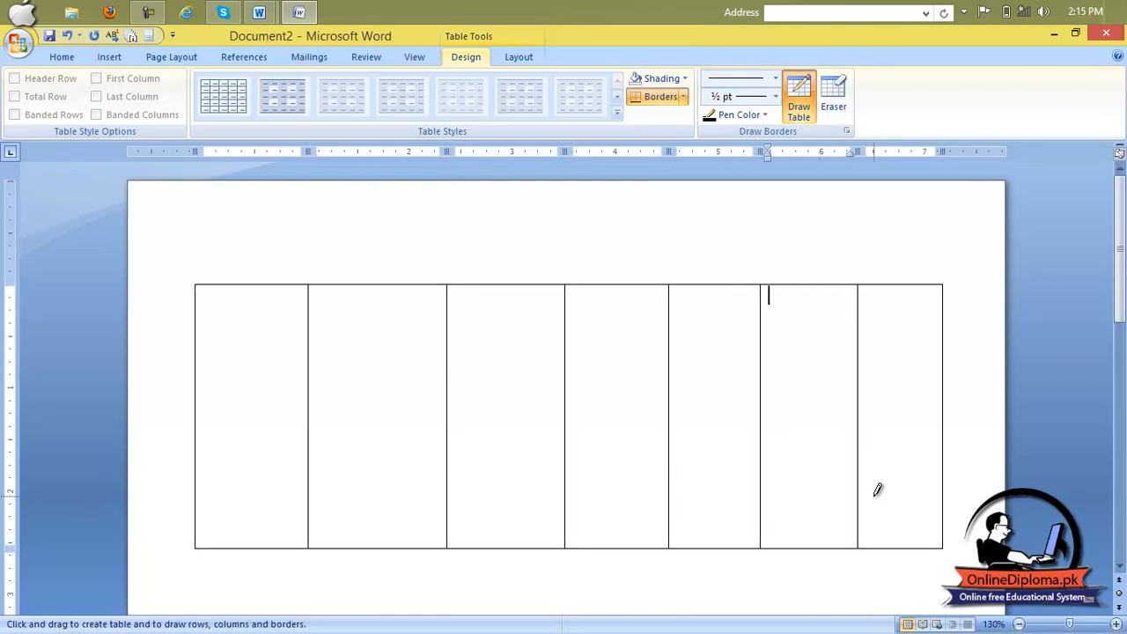
mouse_move(197, 342)
mouse_down()
mouse_move(837, 333)
mouse_move(931, 352)
mouse_up()
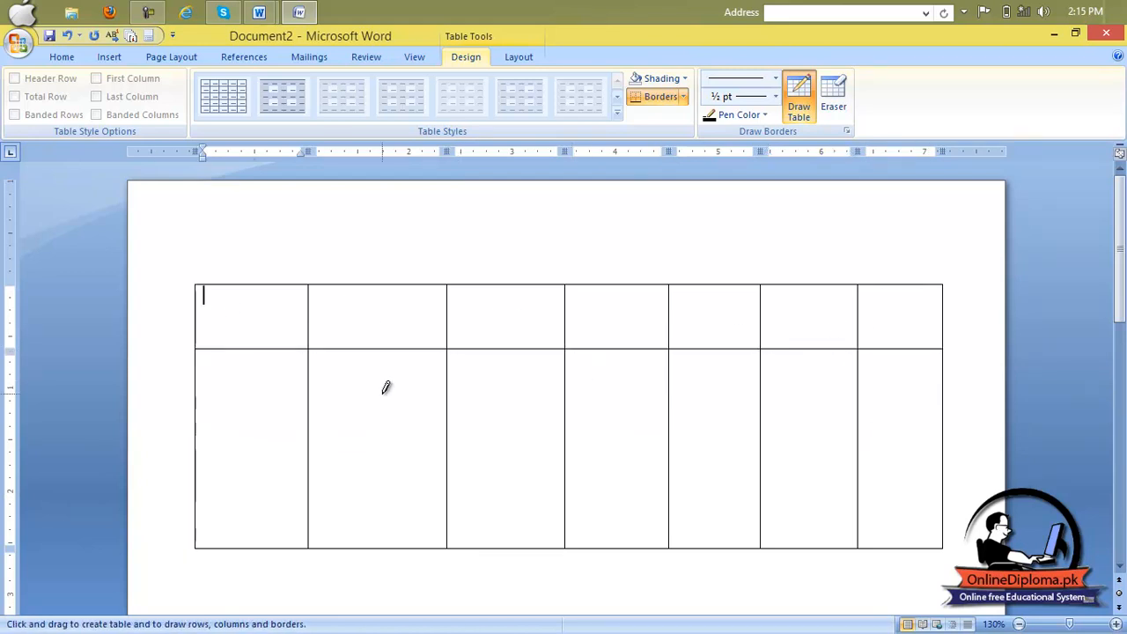
mouse_move(196, 414)
mouse_down()
mouse_move(675, 449)
mouse_move(908, 418)
mouse_up()
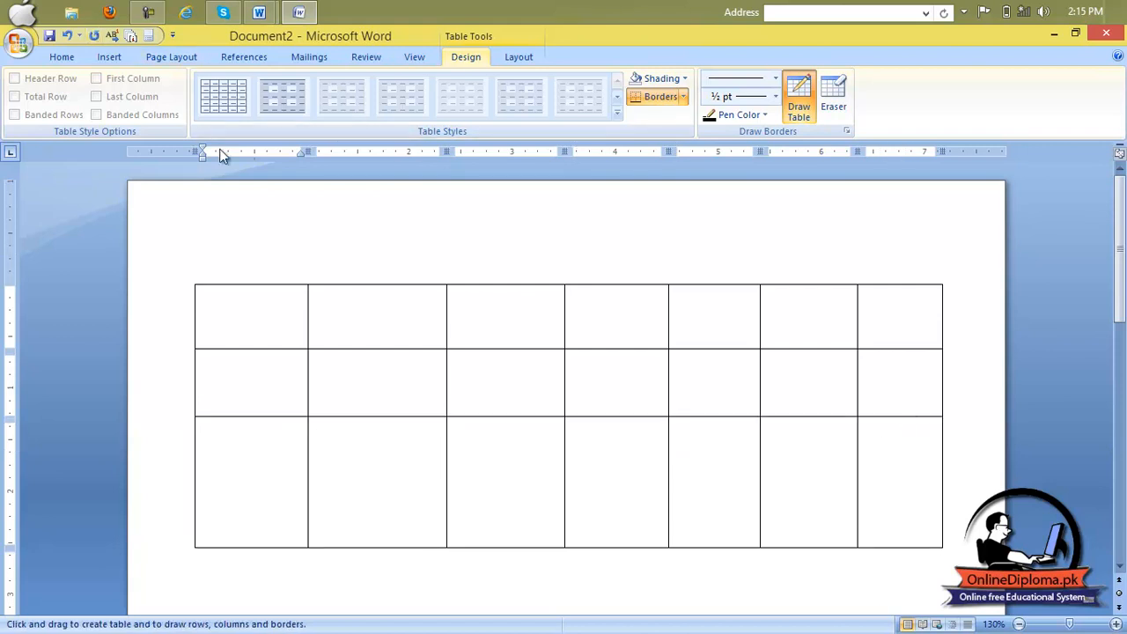
Erase the entire drawn table with the table Eraser
click(841, 97)
mouse_move(964, 276)
mouse_down()
mouse_move(667, 584)
mouse_move(448, 563)
mouse_move(244, 562)
mouse_move(181, 573)
mouse_up()
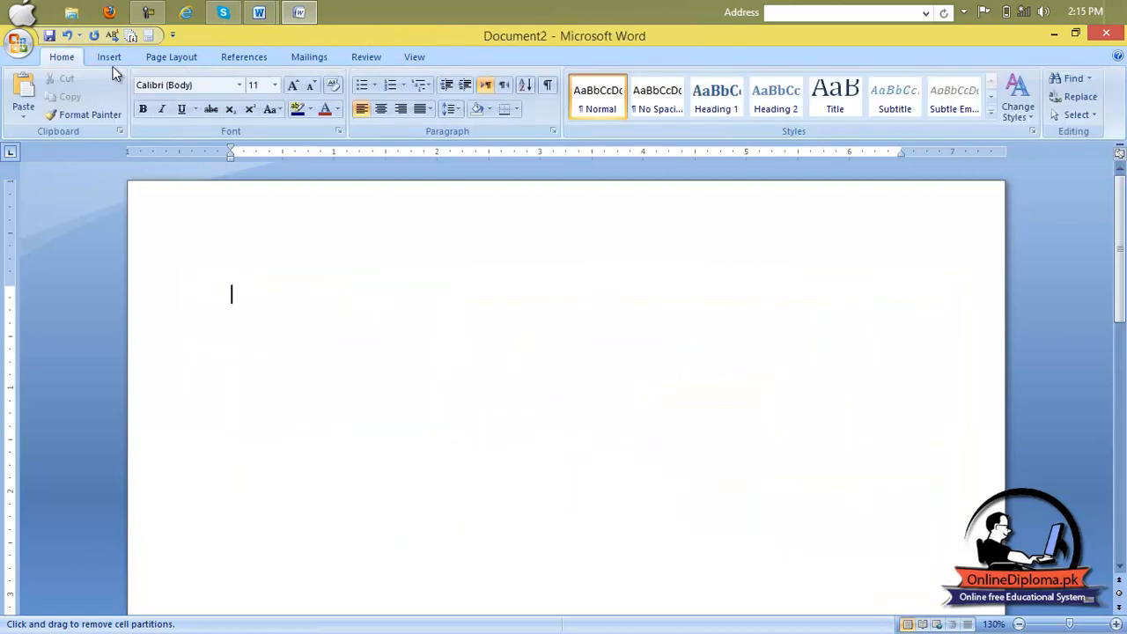
click(111, 59)
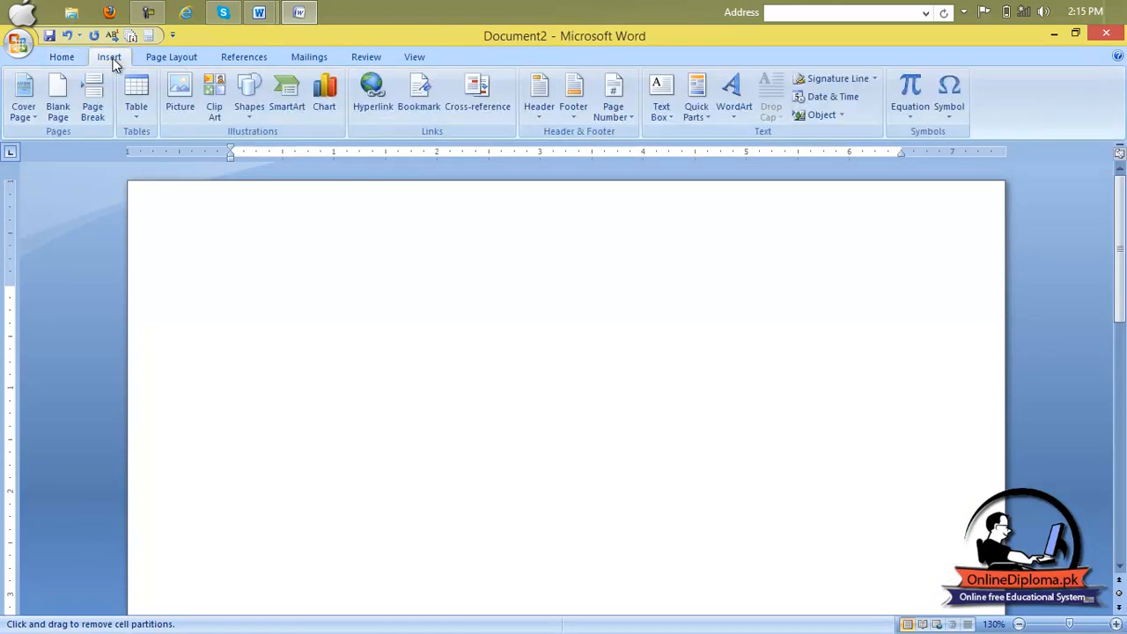
click(133, 113)
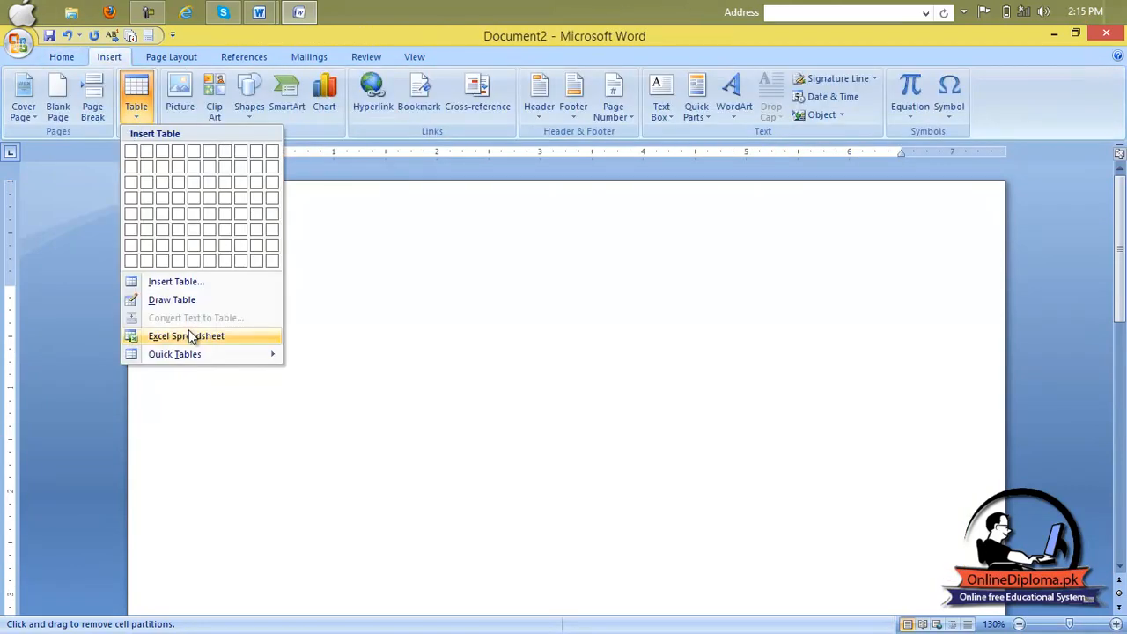
click(442, 289)
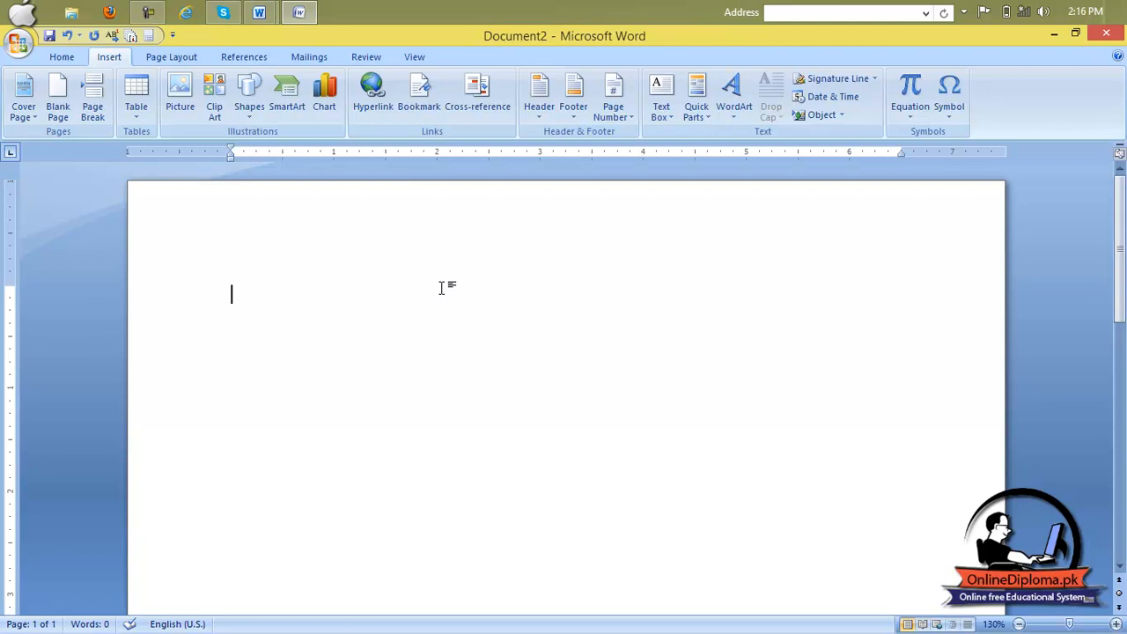
Enter the sentence "Ms word is the application software" at the beginning of the document
text(Ms wo)
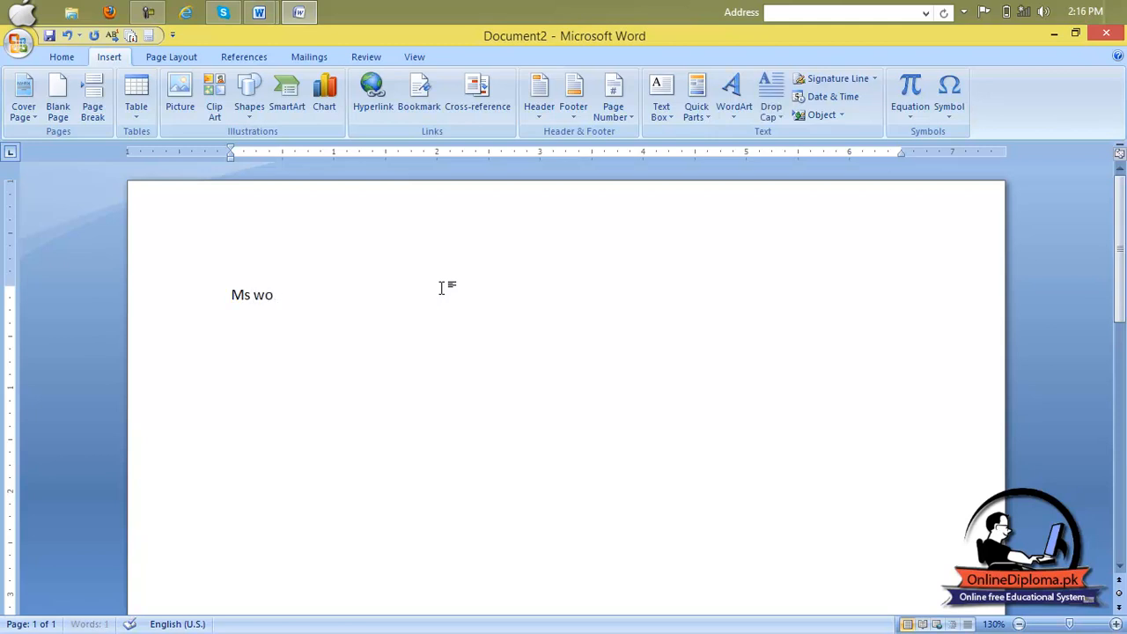
text(rd is the application  s)
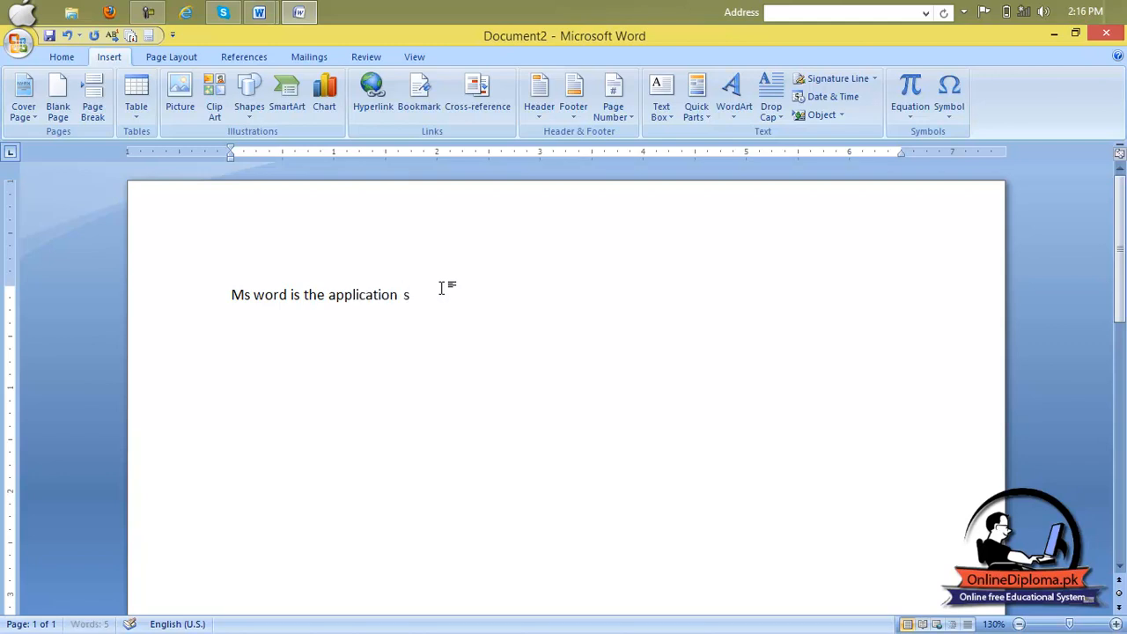
text(oftware)
Copy the sentence and paste it twice after itself in the same paragraph
triple_click(444, 291)
key(ctrl+c)
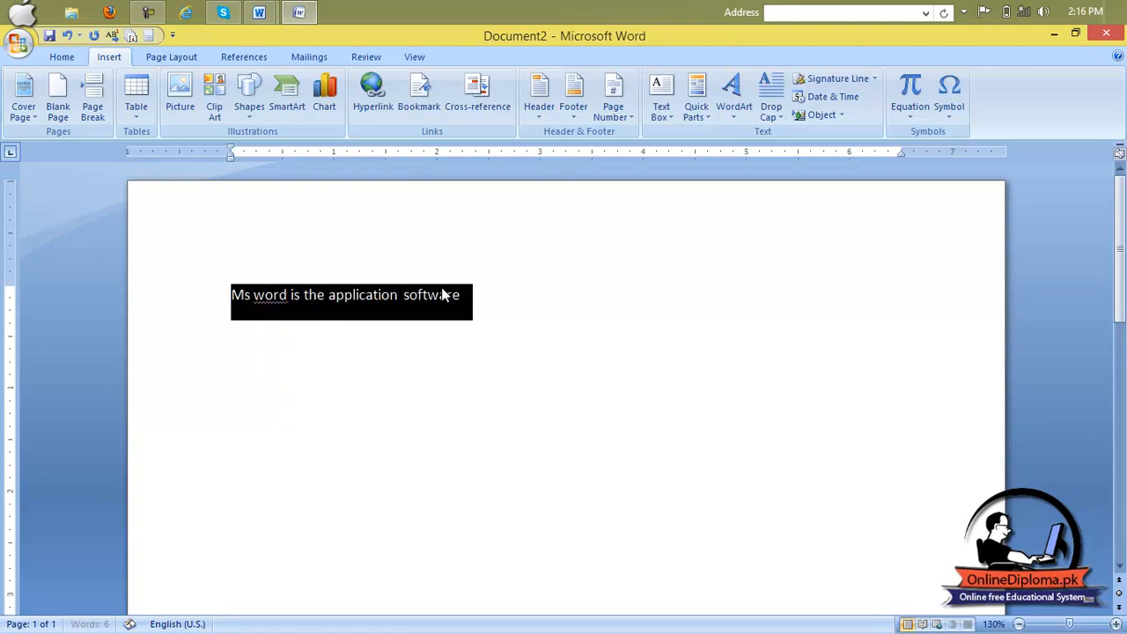
click(490, 298)
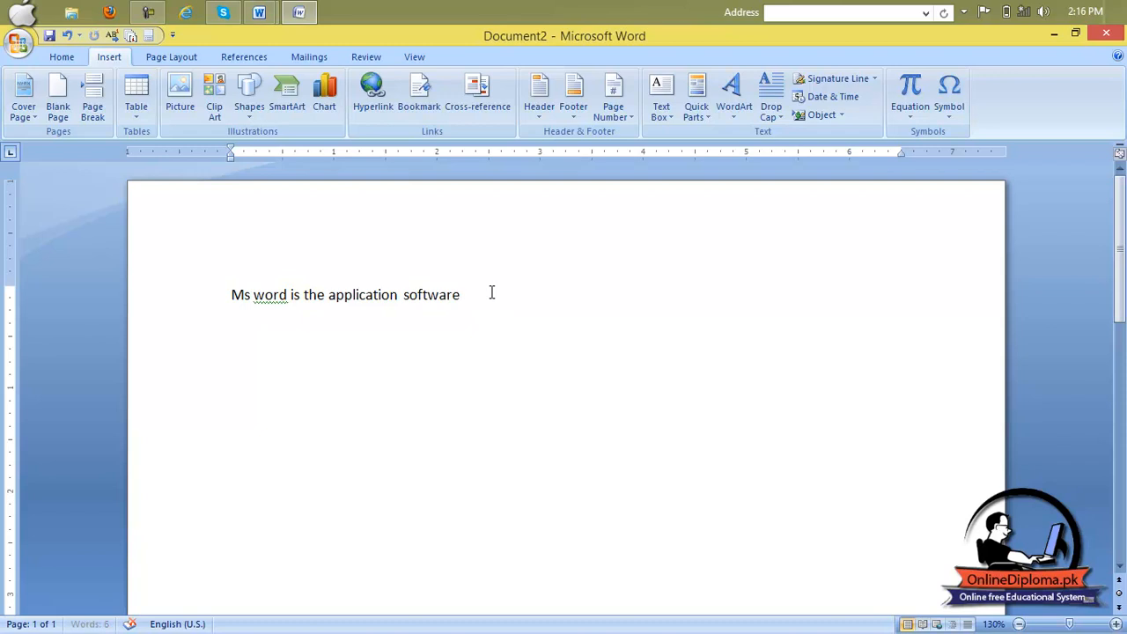
key(ctrl+v)
click(689, 297)
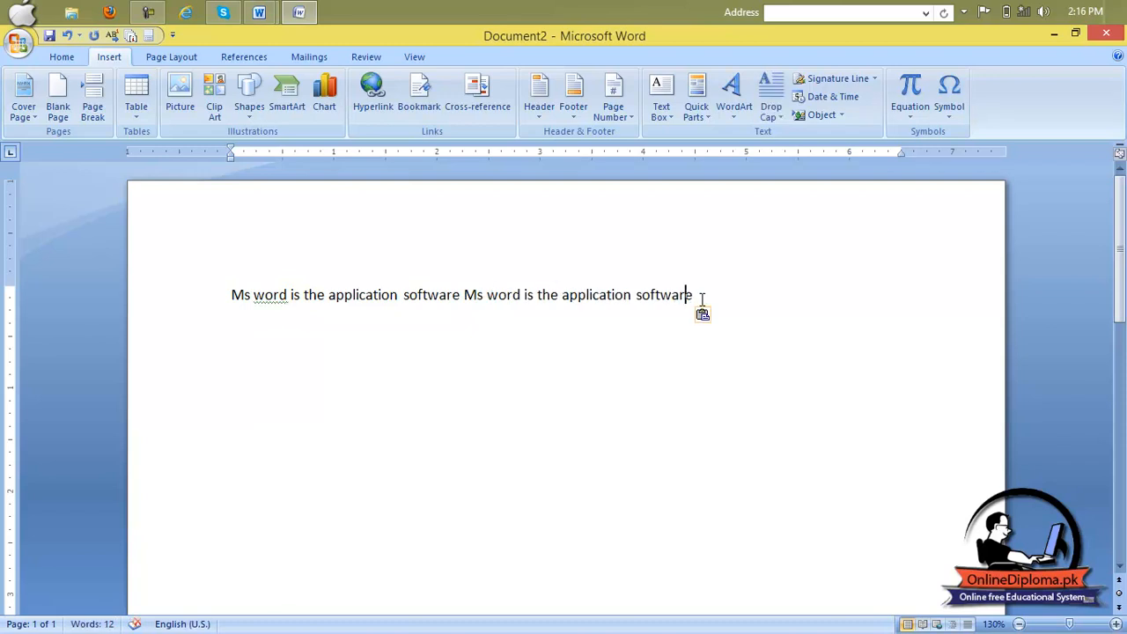
key(ctrl+v)
key(Return)
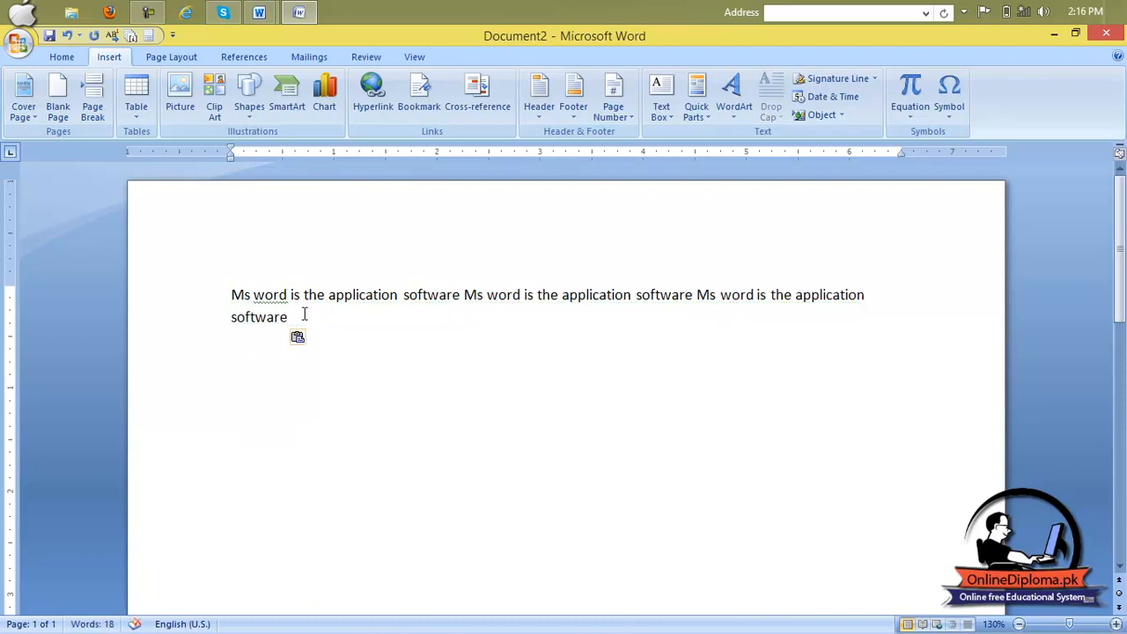
Copy the entire paragraph of repeated sentences and paste it ten times at the end of the text, forming one long paragraph
double_click(211, 290)
key(ctrl+c)
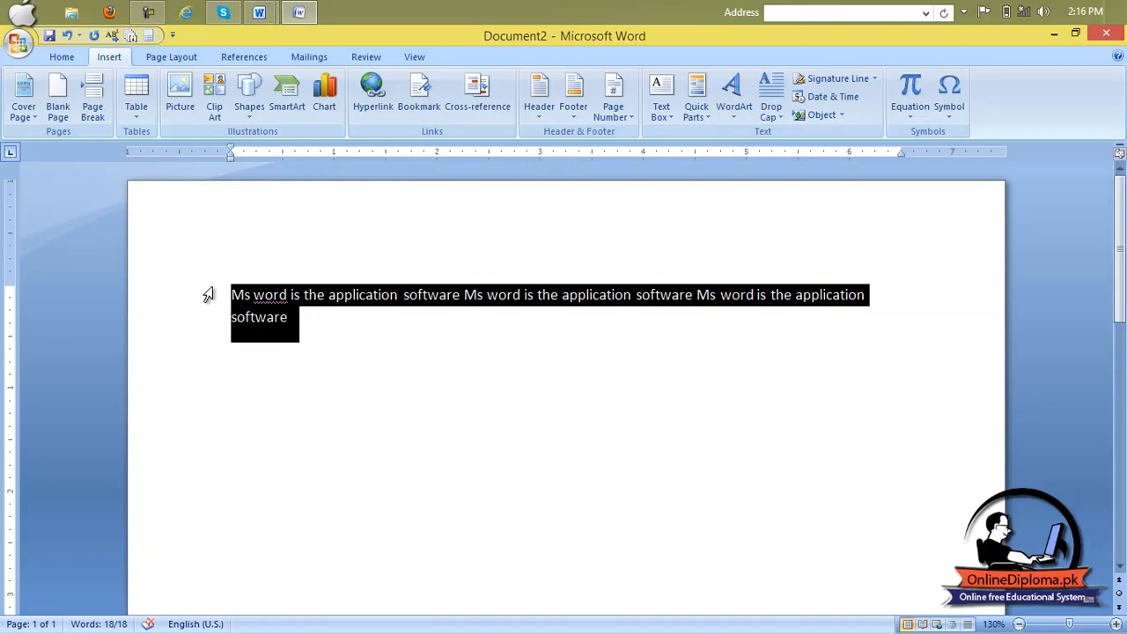
click(304, 317)
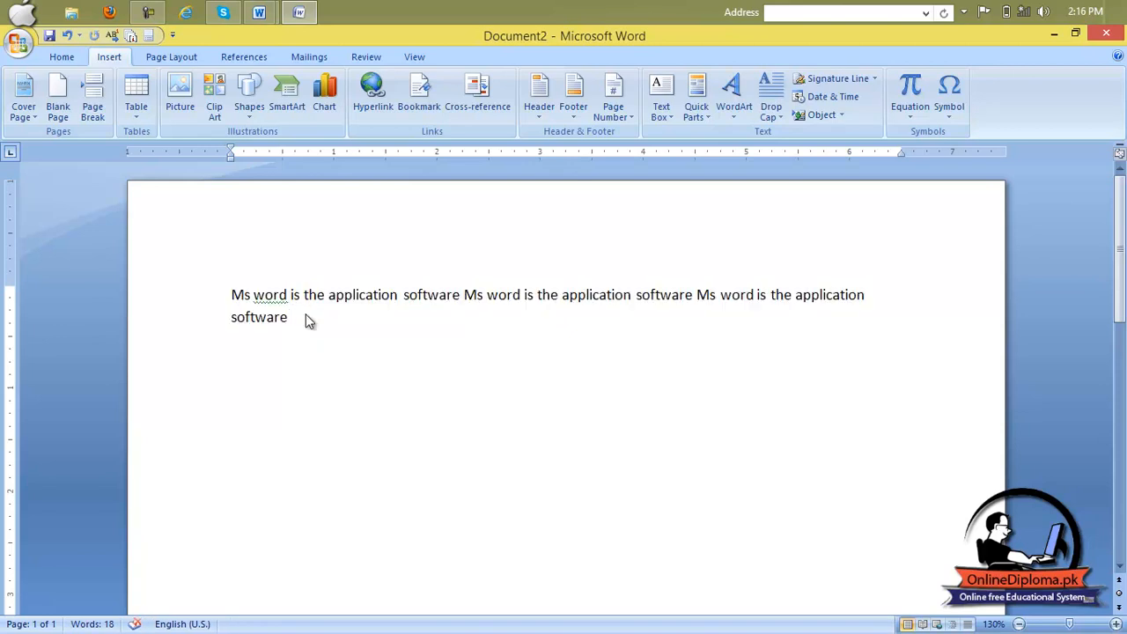
key(ctrl+v)
click(392, 335)
key(ctrl+v)
click(421, 359)
key(ctrl+v)
click(443, 384)
key(ctrl+v)
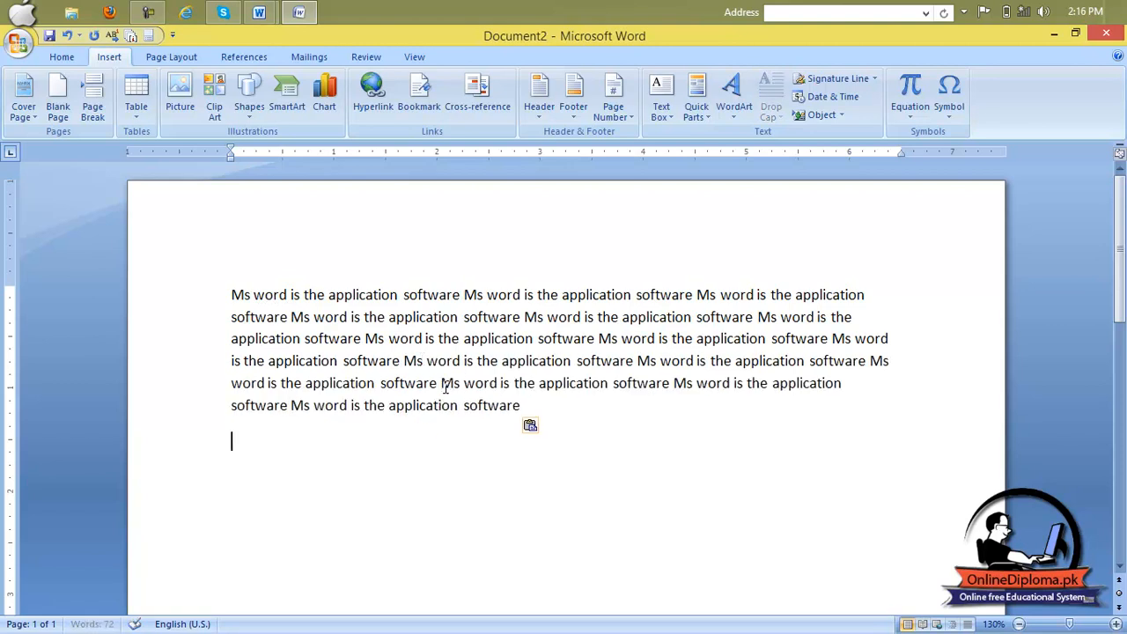
click(522, 404)
key(ctrl+v)
click(598, 427)
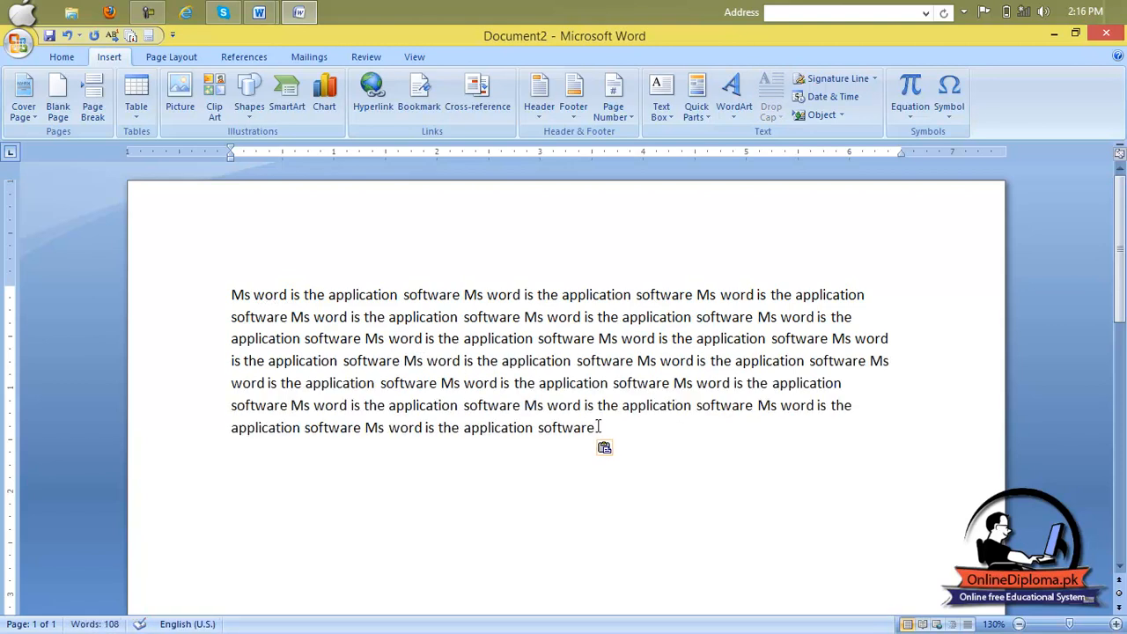
key(ctrl+v)
click(664, 453)
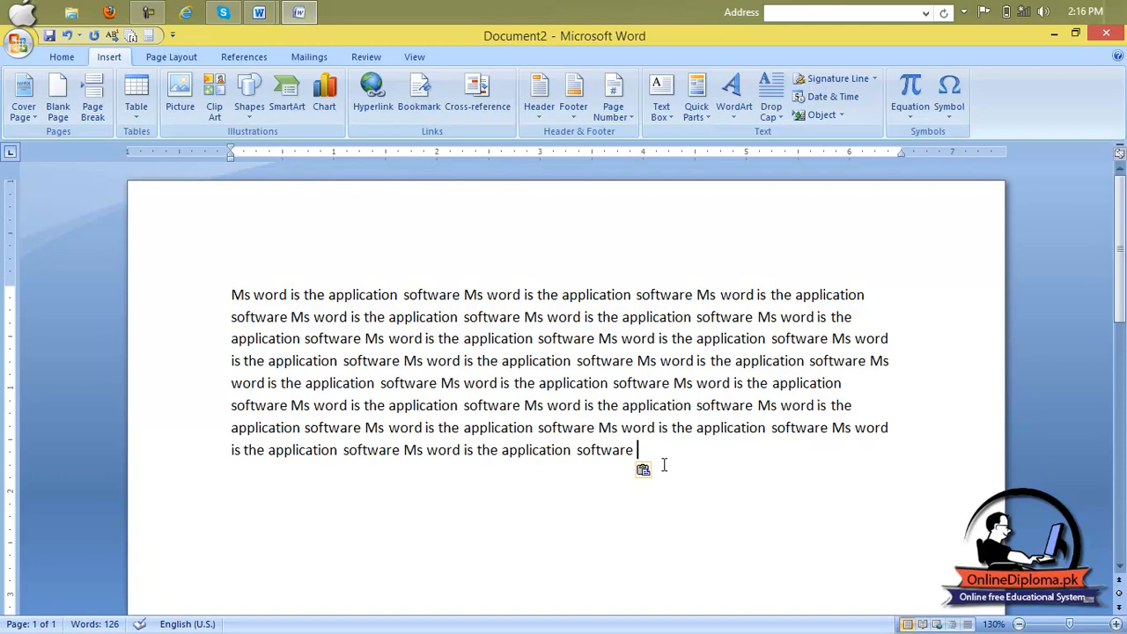
key(ctrl+v)
click(670, 472)
key(ctrl+v)
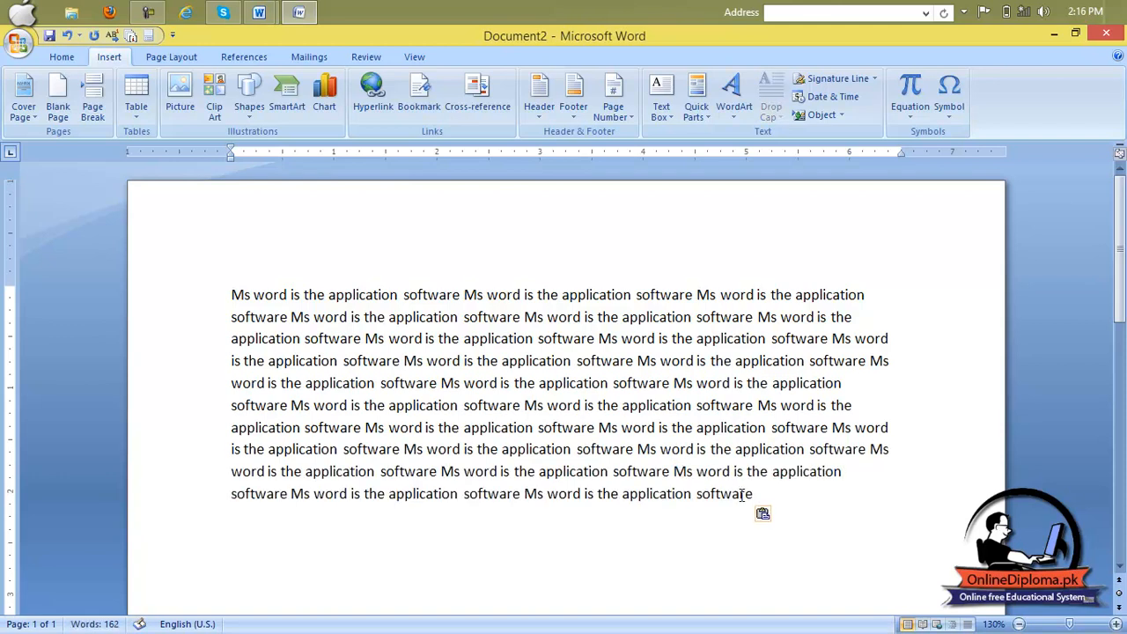
click(755, 494)
key(ctrl+v)
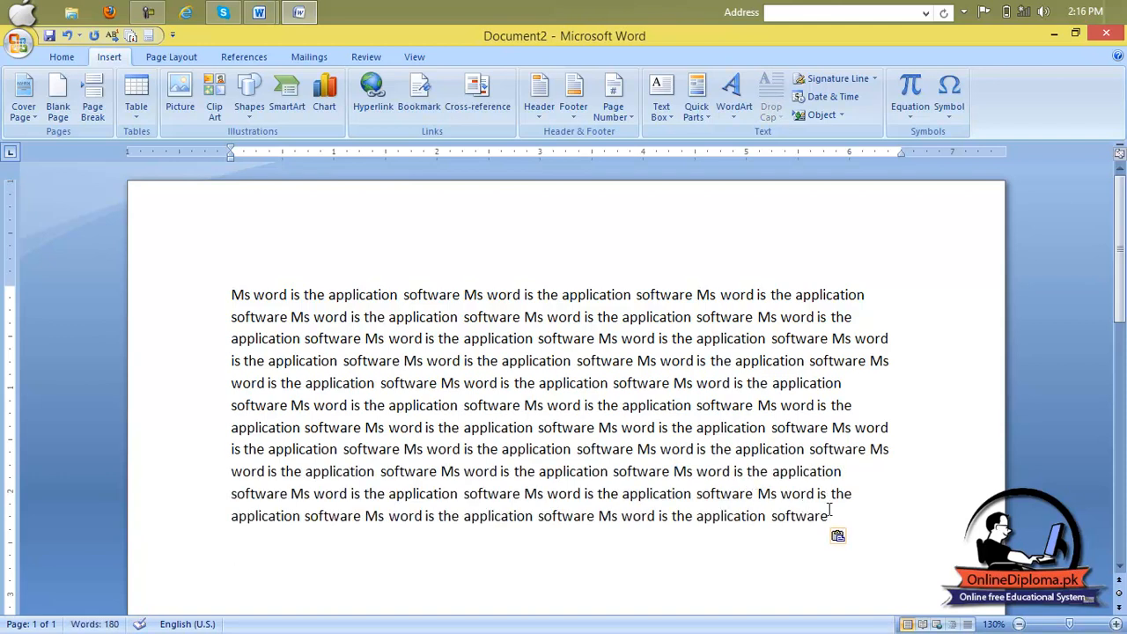
key(ctrl+v)
Copy the full twelve-line paragraph and paste it repeatedly after itself until the document runs to nine pages
drag(871, 539, 237, 293)
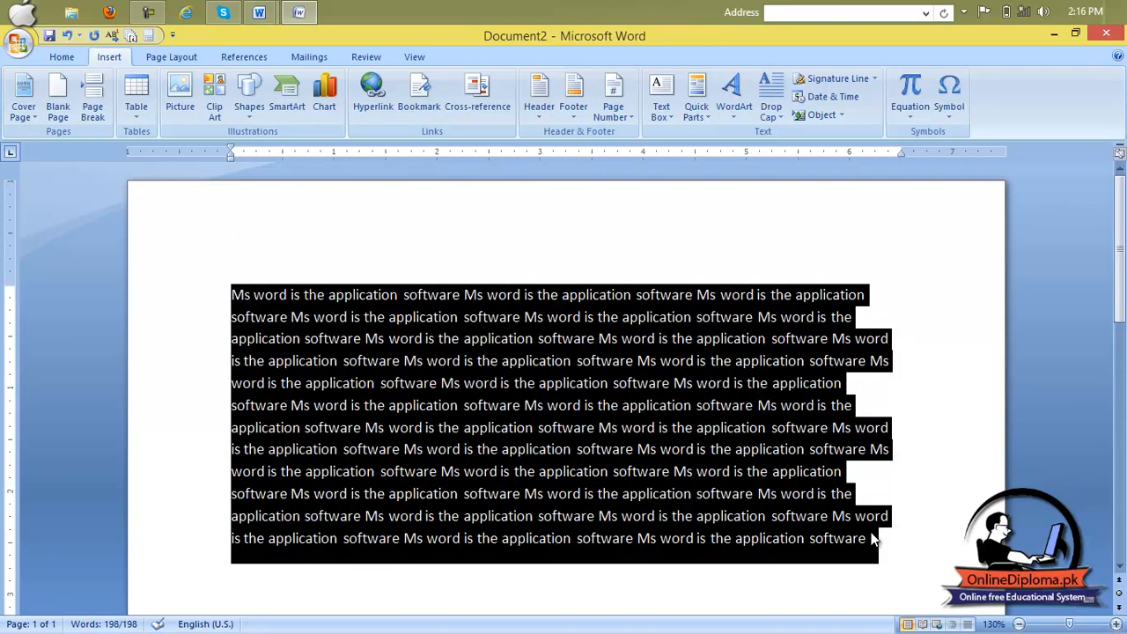
click(872, 535)
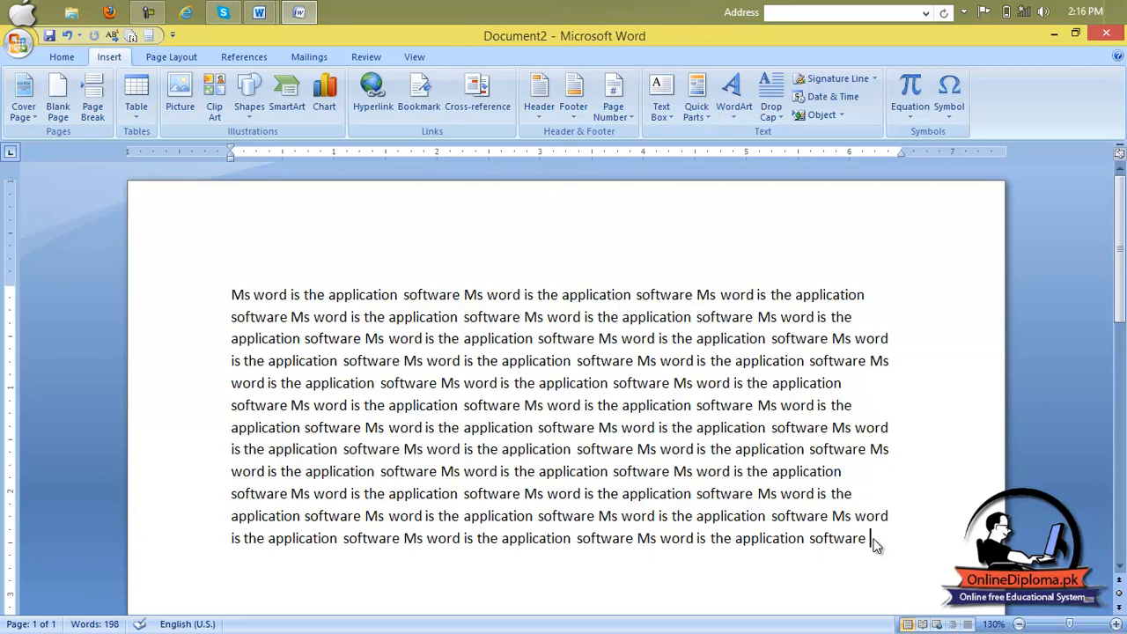
key(ctrl+v)
key(ctrl+v)
key(Return)
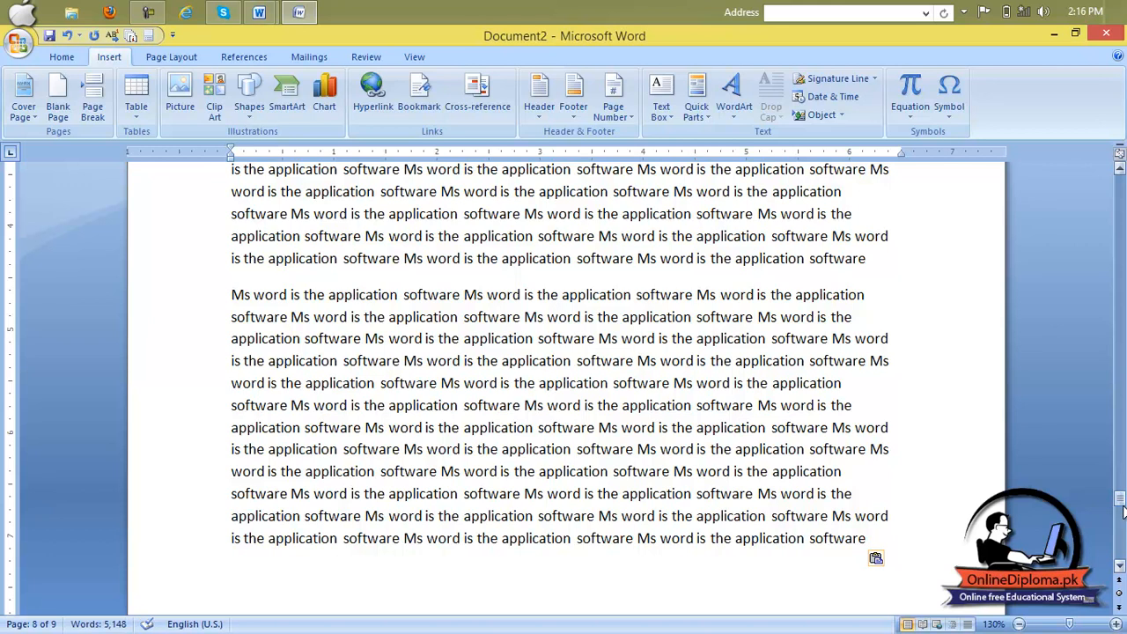
Convert all the document's text to a four-column table separated at paragraphs, and undo the conversion
key(ctrl+a)
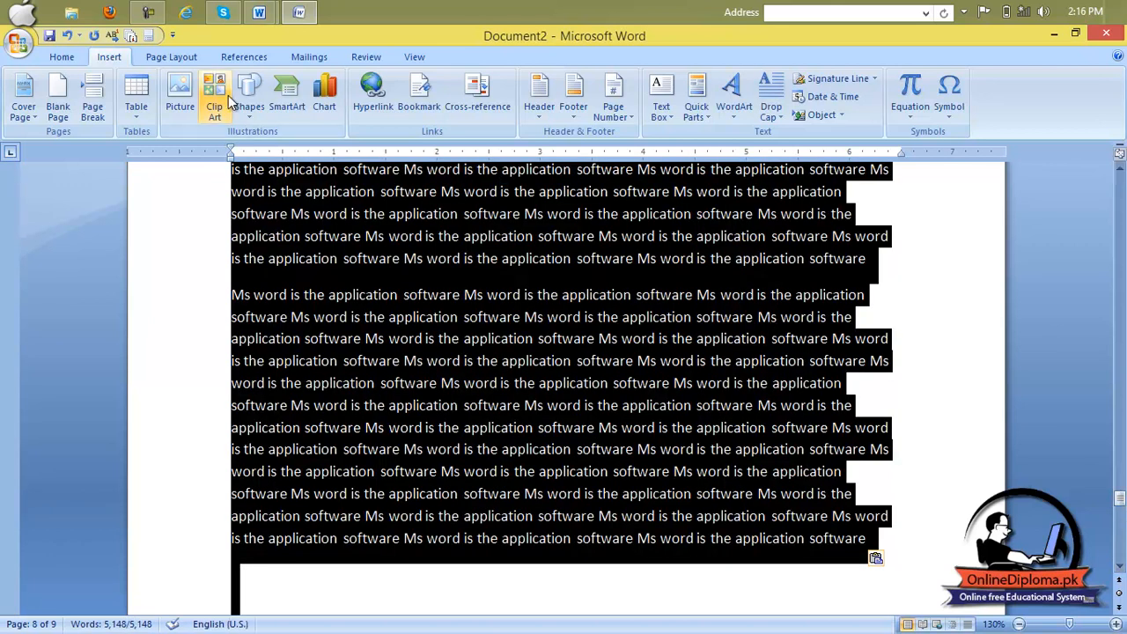
click(141, 104)
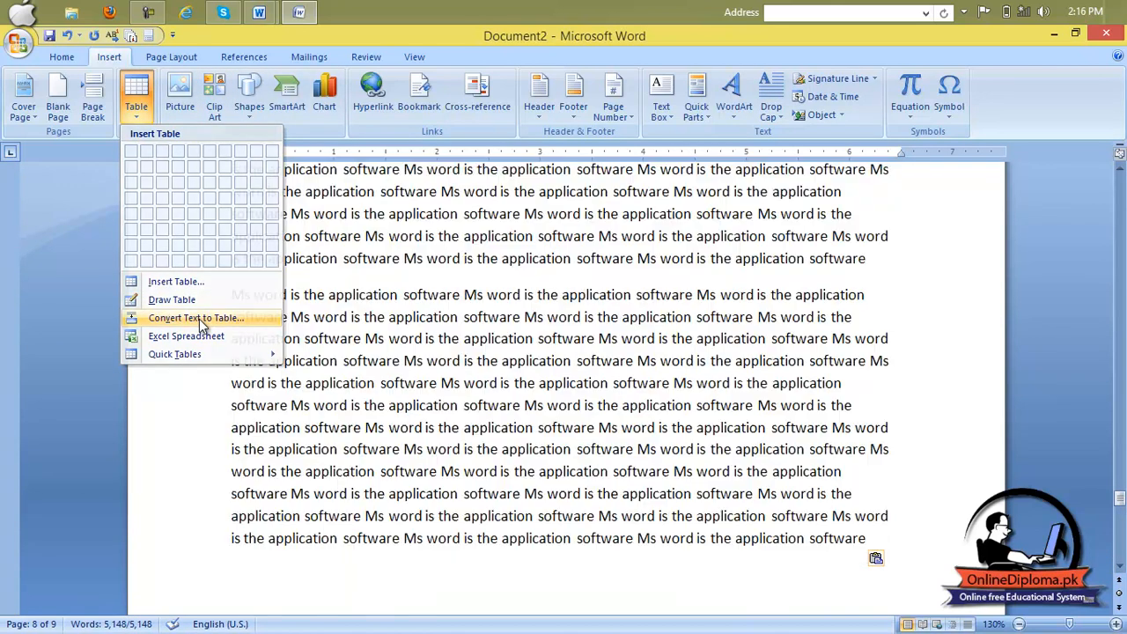
click(199, 319)
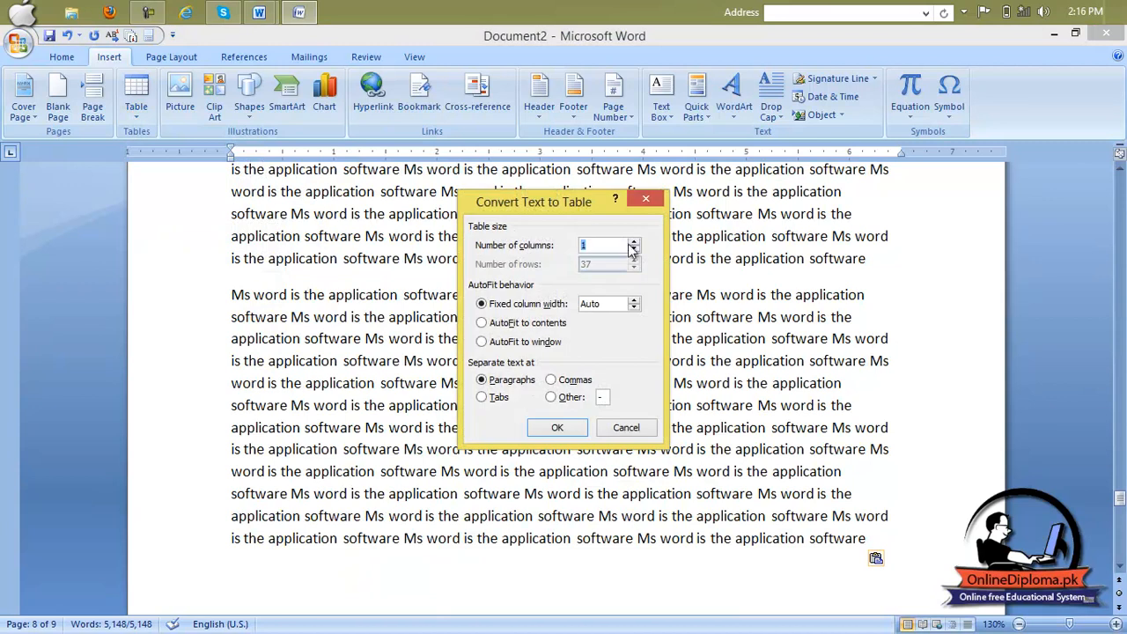
click(556, 428)
click(520, 345)
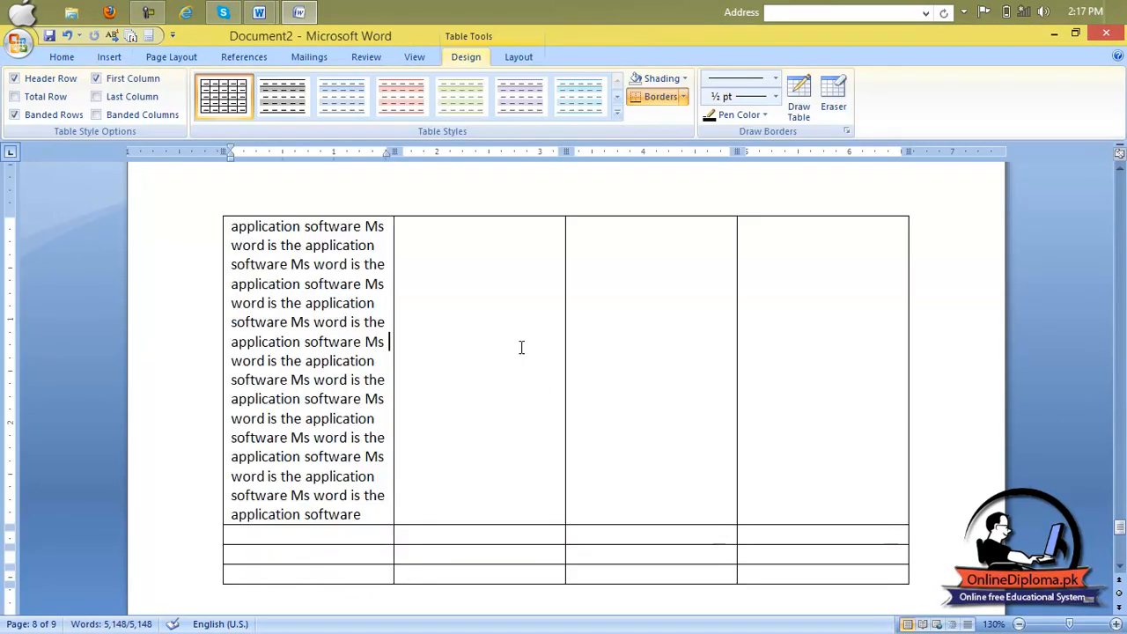
drag(1120, 526, 1117, 183)
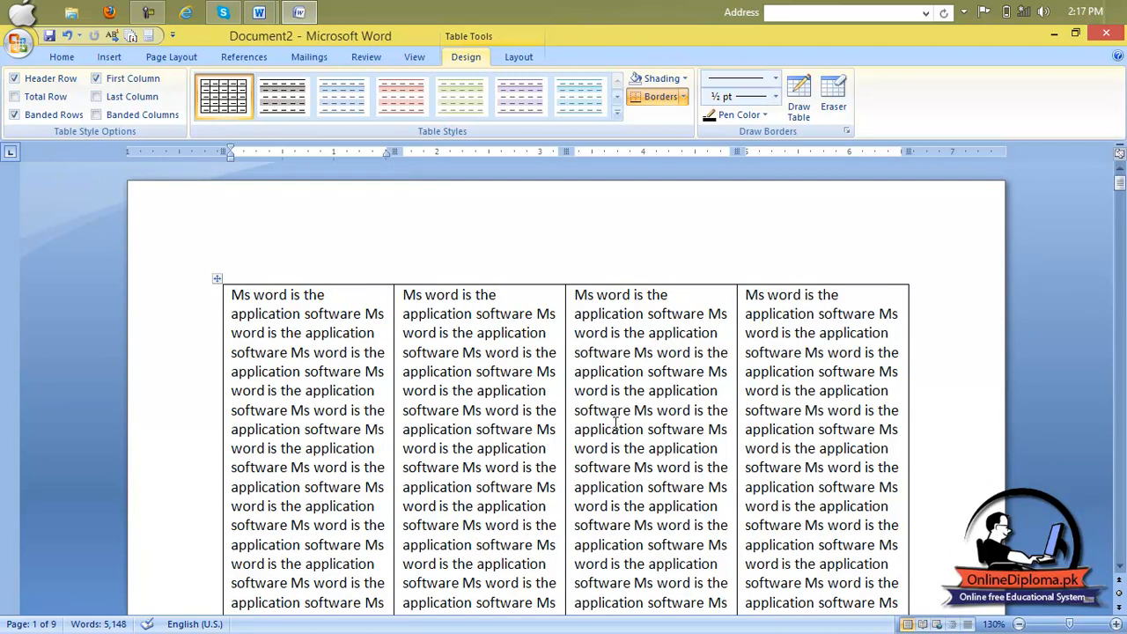
key(ctrl+z)
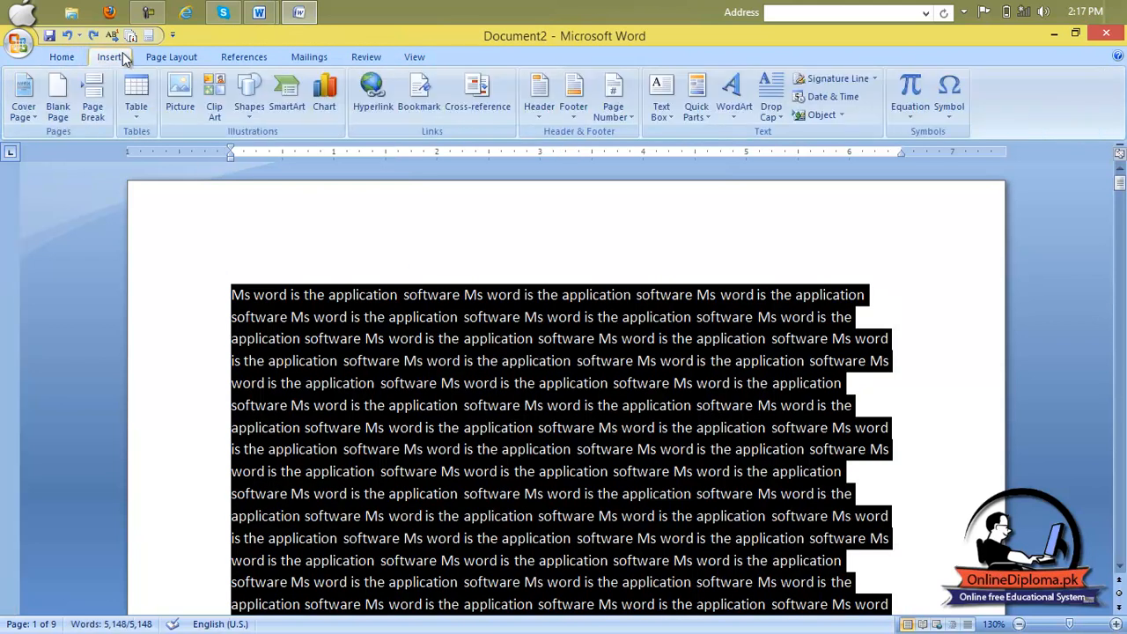
Insert an Excel spreadsheet at the start of the document and widen it to show columns A through J
click(136, 99)
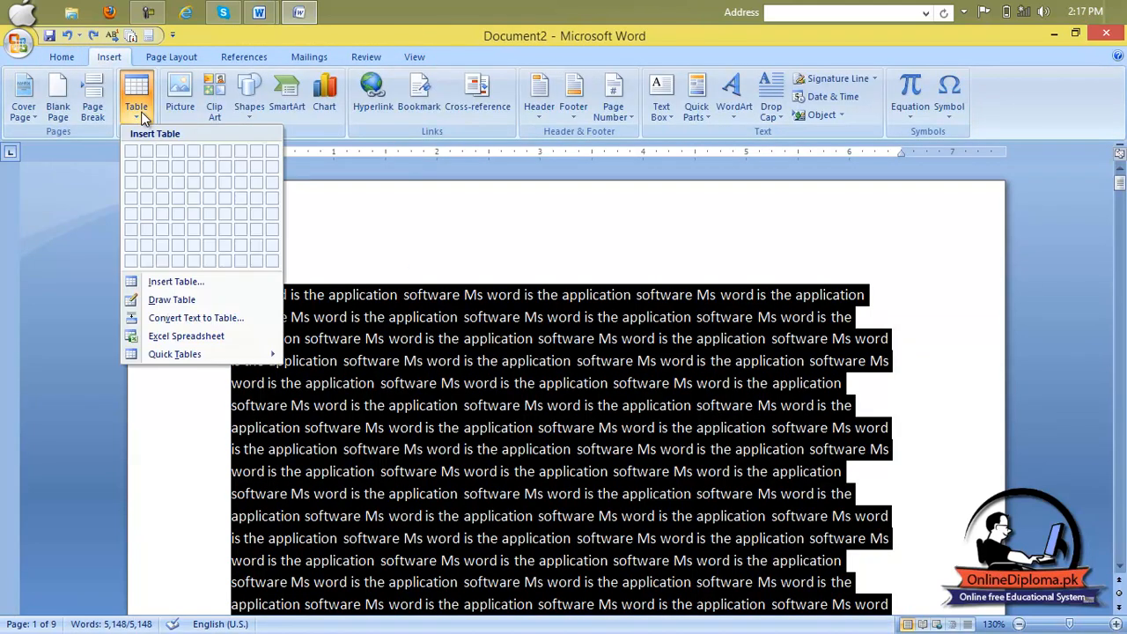
click(201, 337)
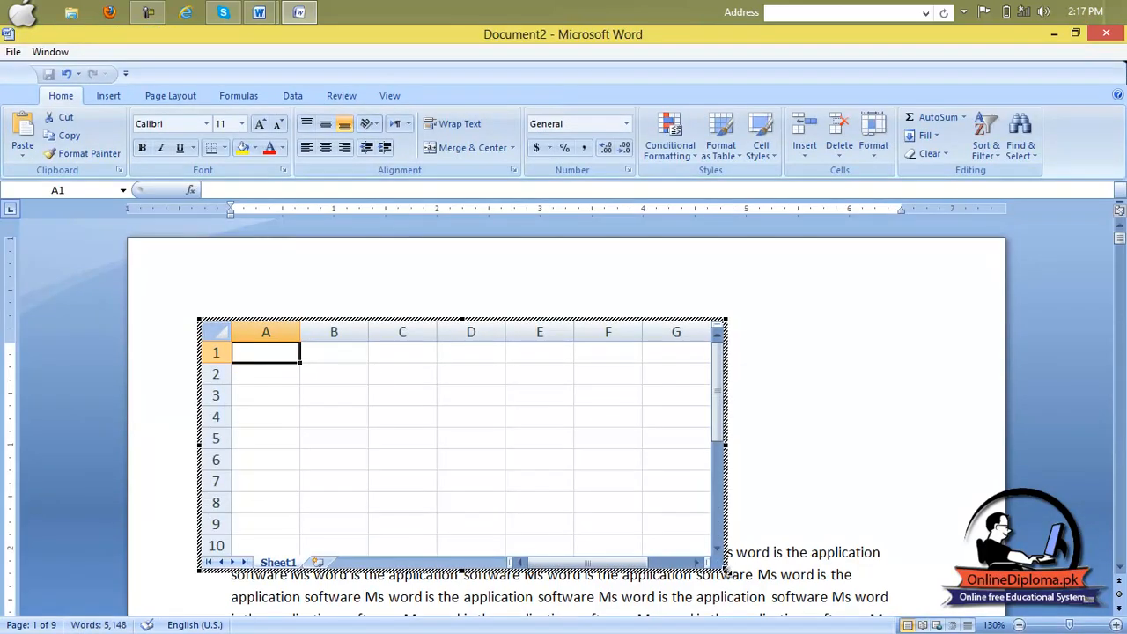
drag(723, 570, 932, 570)
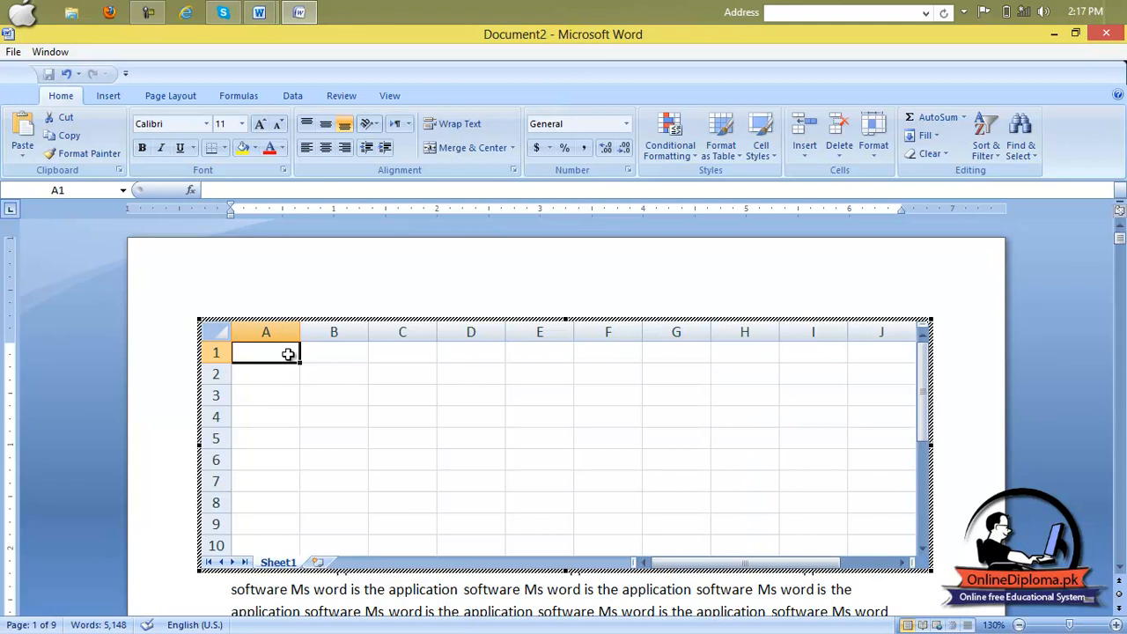
Enter the headers roll no, name, eng, phy, che and bio in cells A1 to F1 of the embedded spreadsheet
text(na)
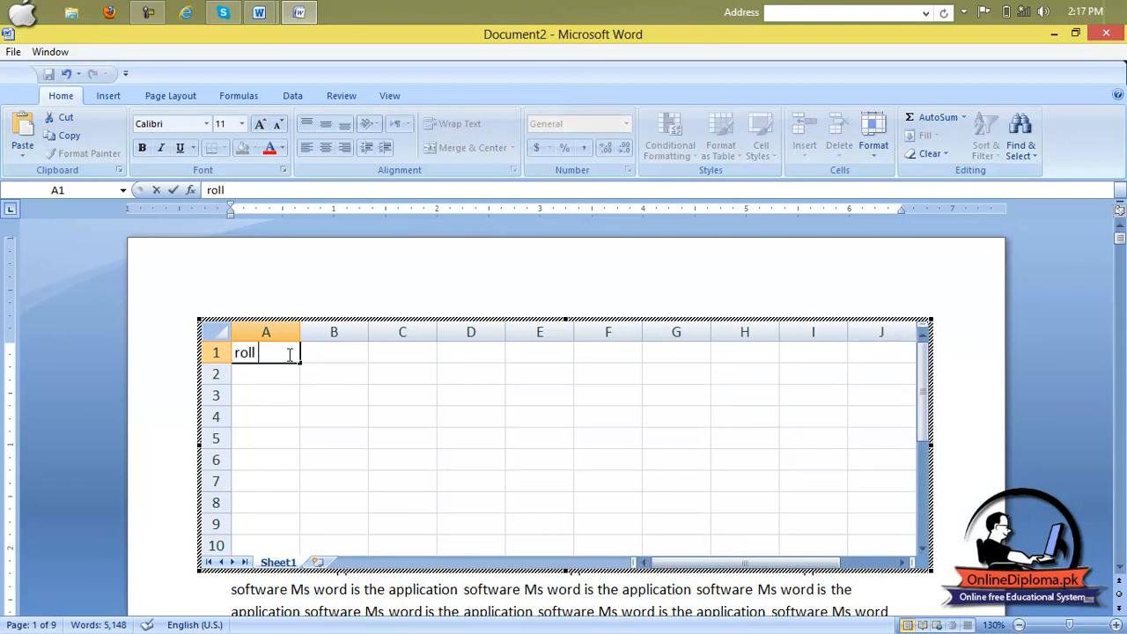
key(Tab)
text(name)
key(Tab)
text(eng)
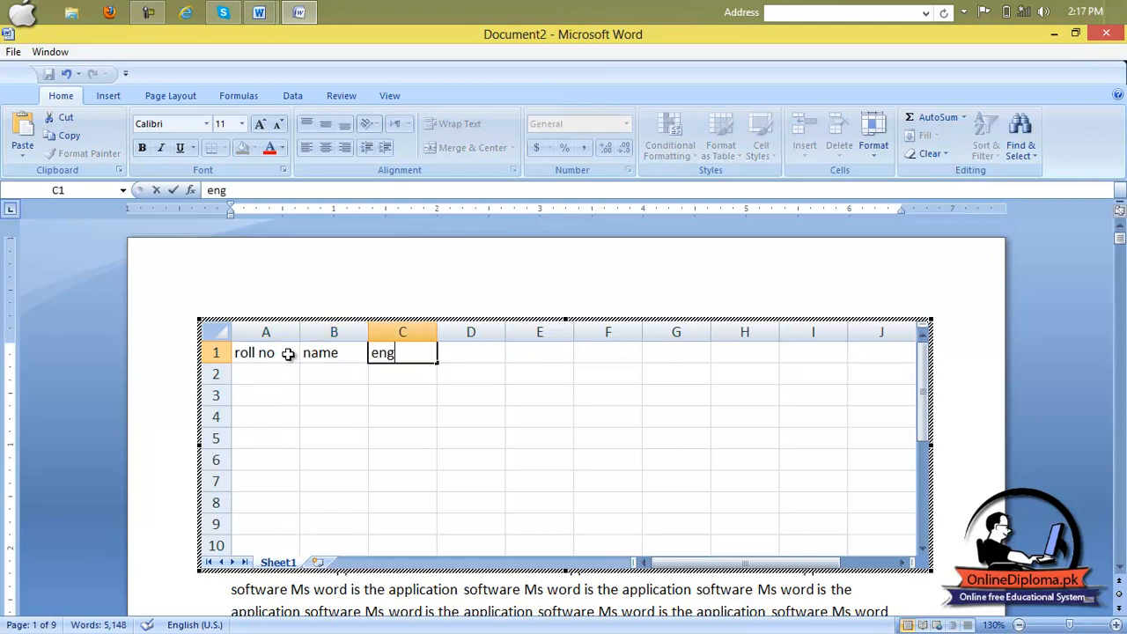
key(Tab)
text(phy)
key(Tab)
text(ch)
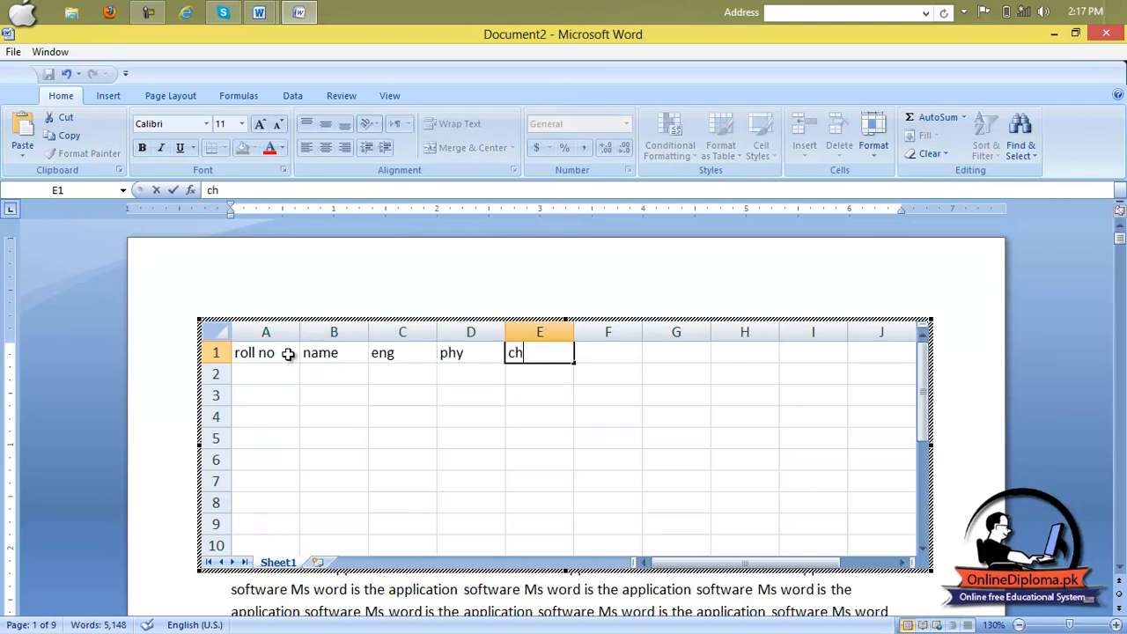
text(e)
key(Tab)
text(bio)
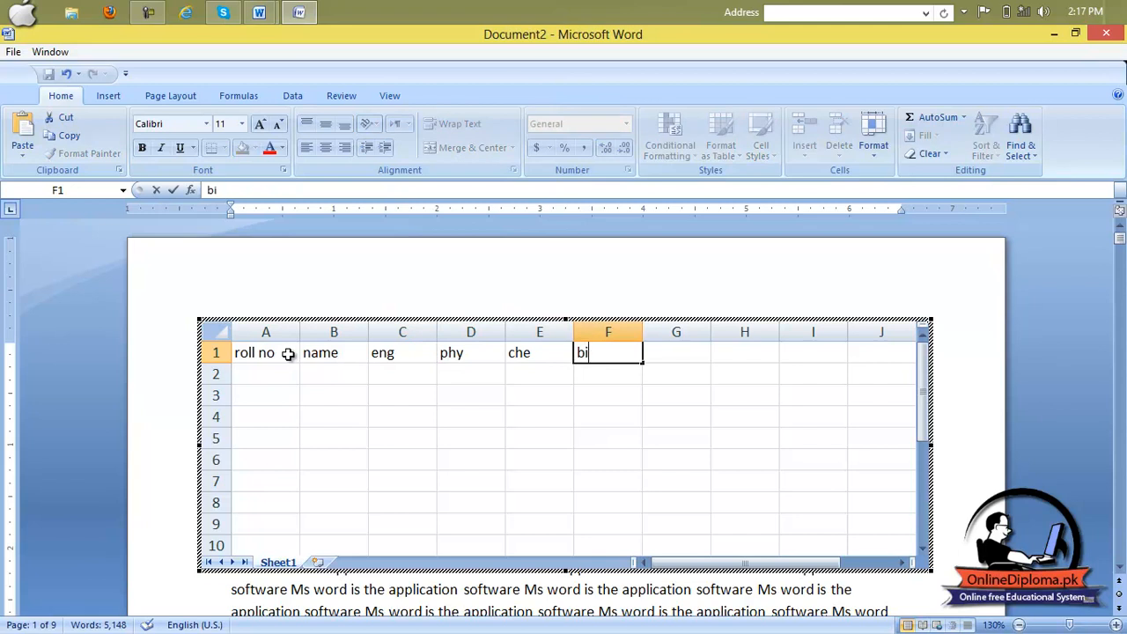
Enter the headers urdu, isl, total and obtained in cells G1 to J1 and leave spreadsheet editing
key(Tab)
text(urdu)
key(Tab)
text(is)
key(Tab)
text(total)
key(Tab)
text(obtai)
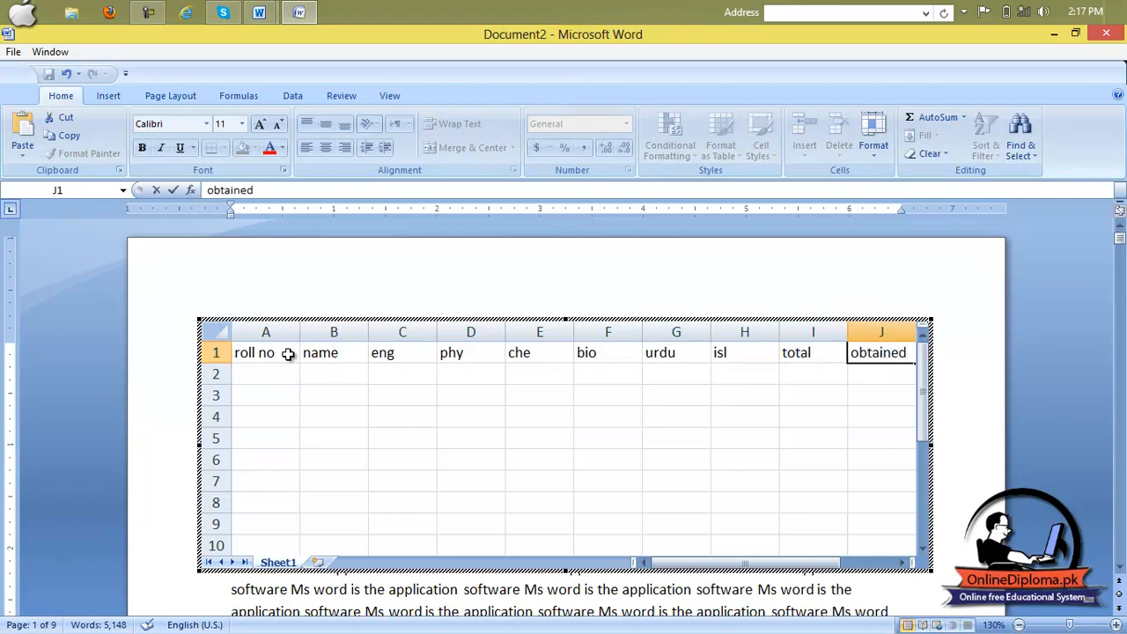
click(951, 310)
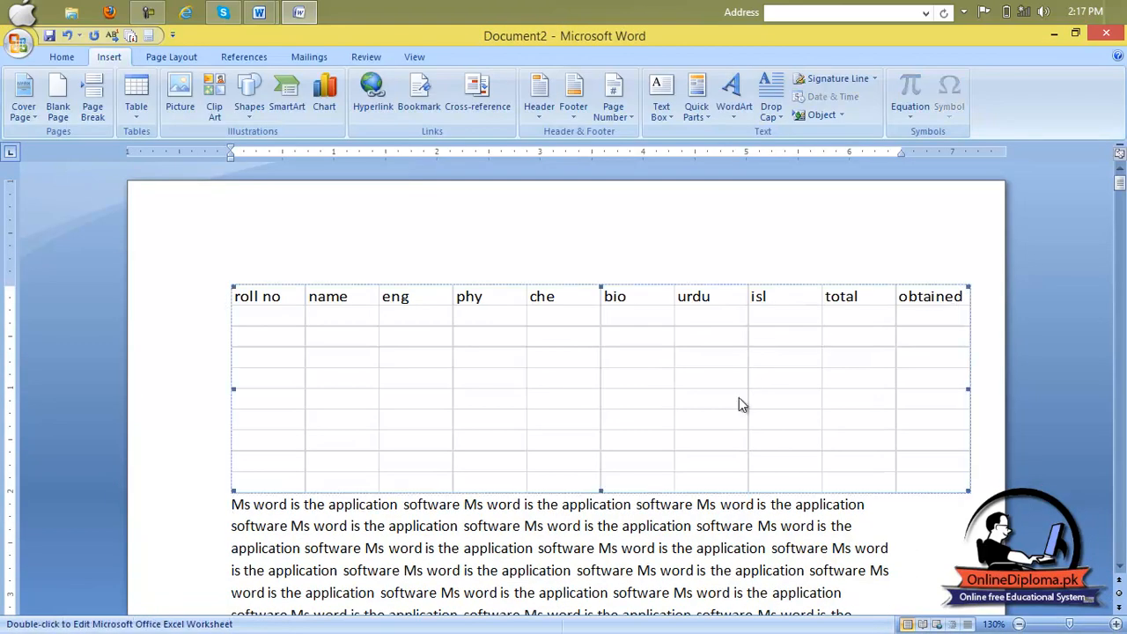
Reopen the embedded spreadsheet for editing and enter 1 and 2 in cells A2 and A3 under roll no
double_click(651, 370)
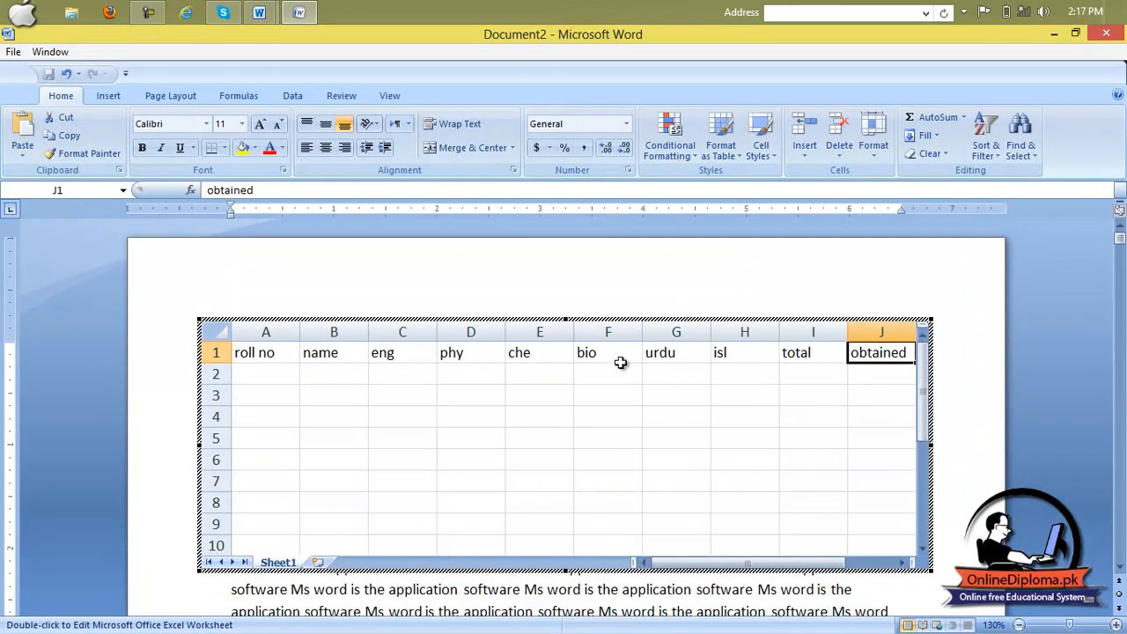
click(265, 376)
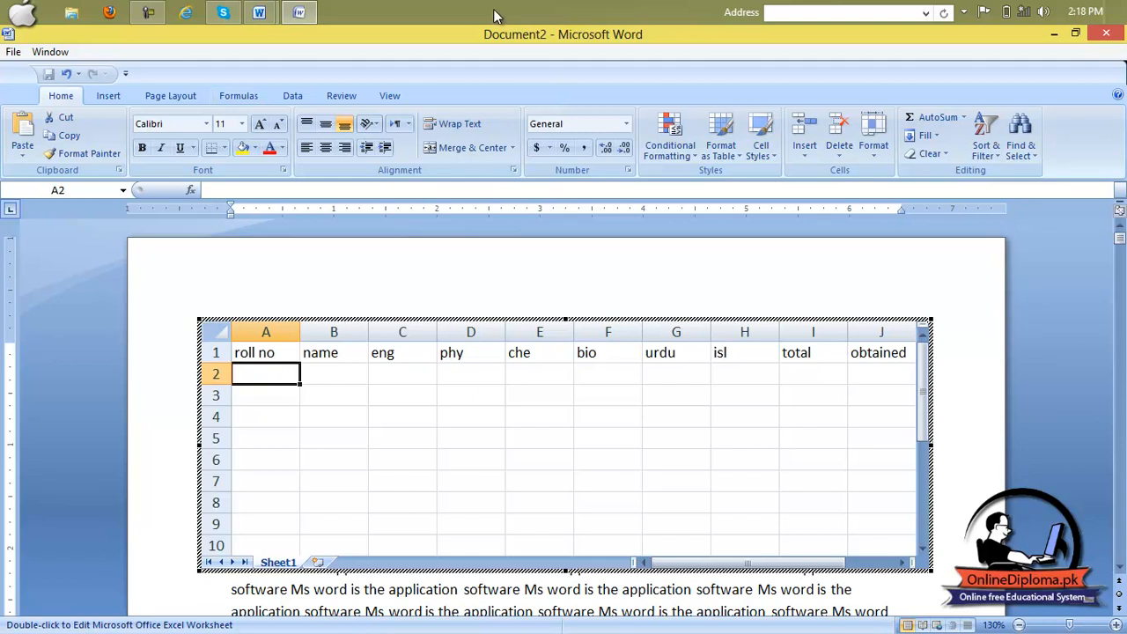
click(151, 12)
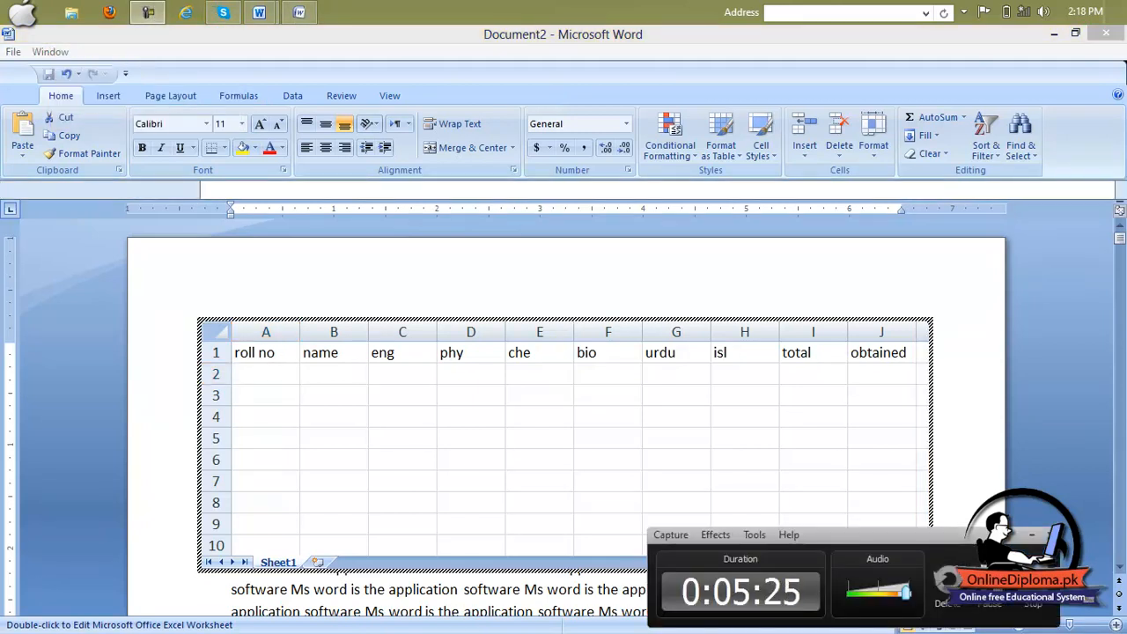
click(1032, 534)
text(1)
key(Return)
text(2)
key(Return)
text(2)
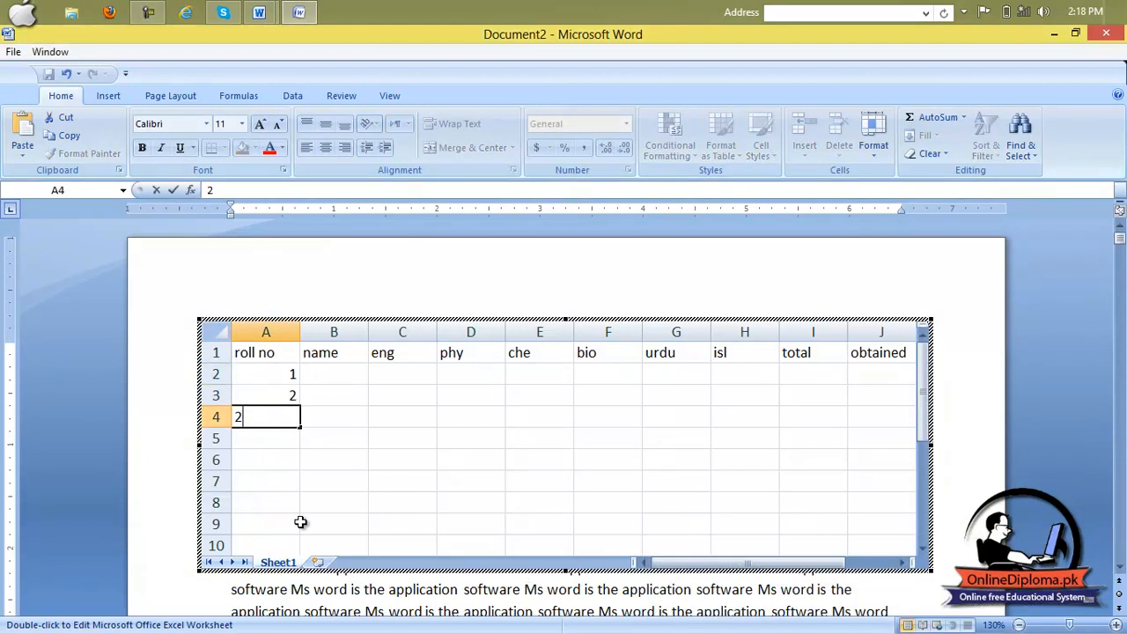
Leave spreadsheet editing and delete the embedded spreadsheet from the document
click(439, 324)
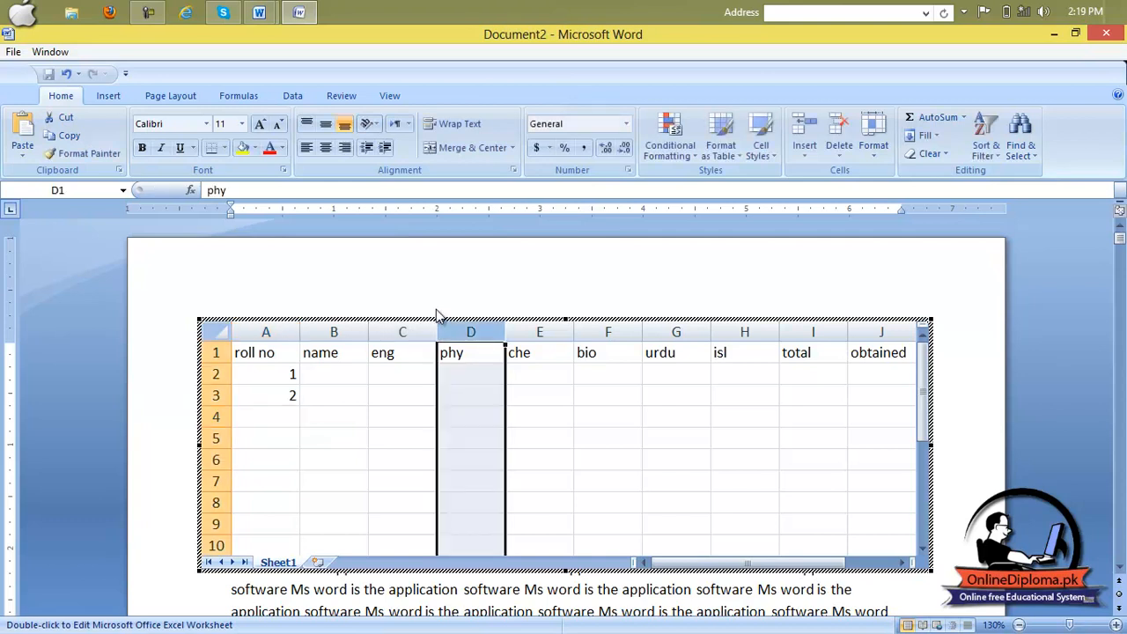
click(436, 311)
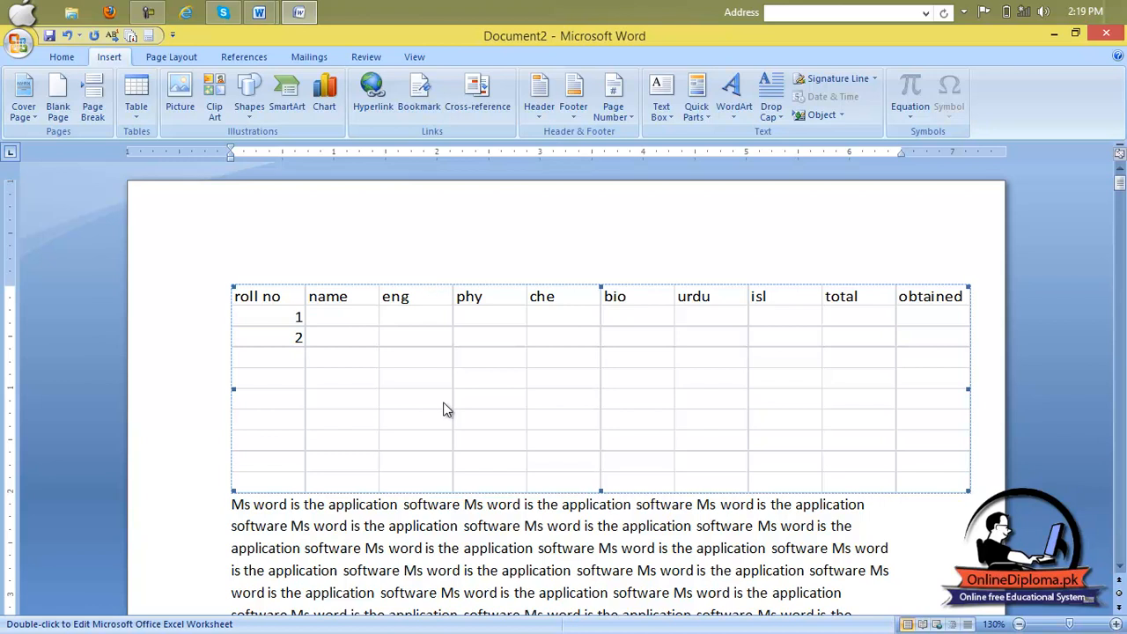
key(Delete)
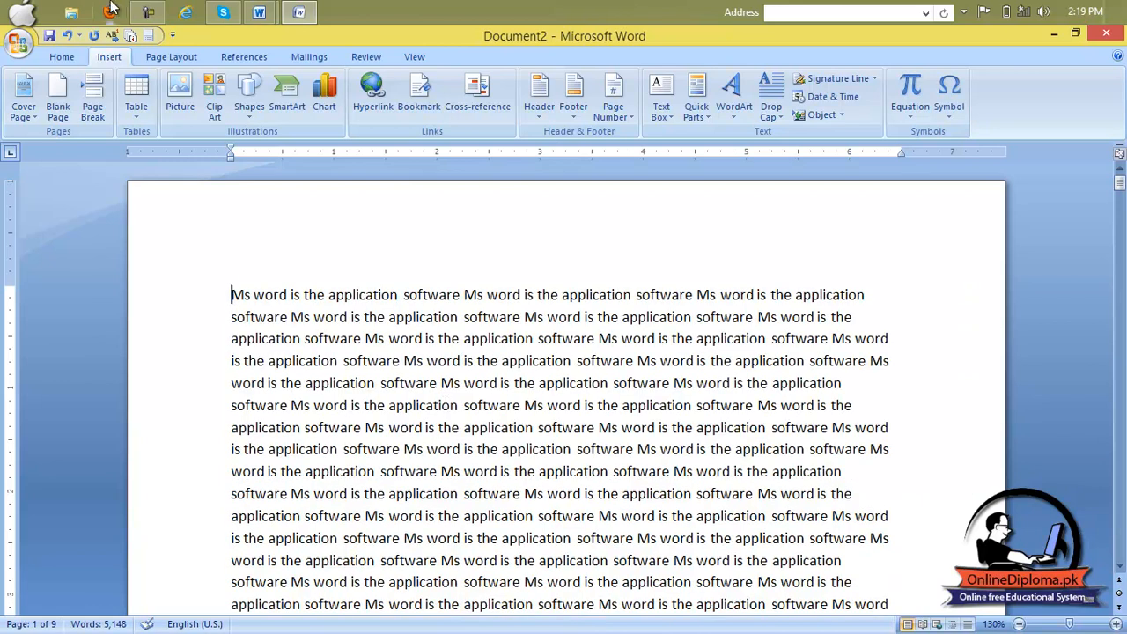
Insert the built-in Double Table from the Quick Tables gallery at the start of the document
click(134, 98)
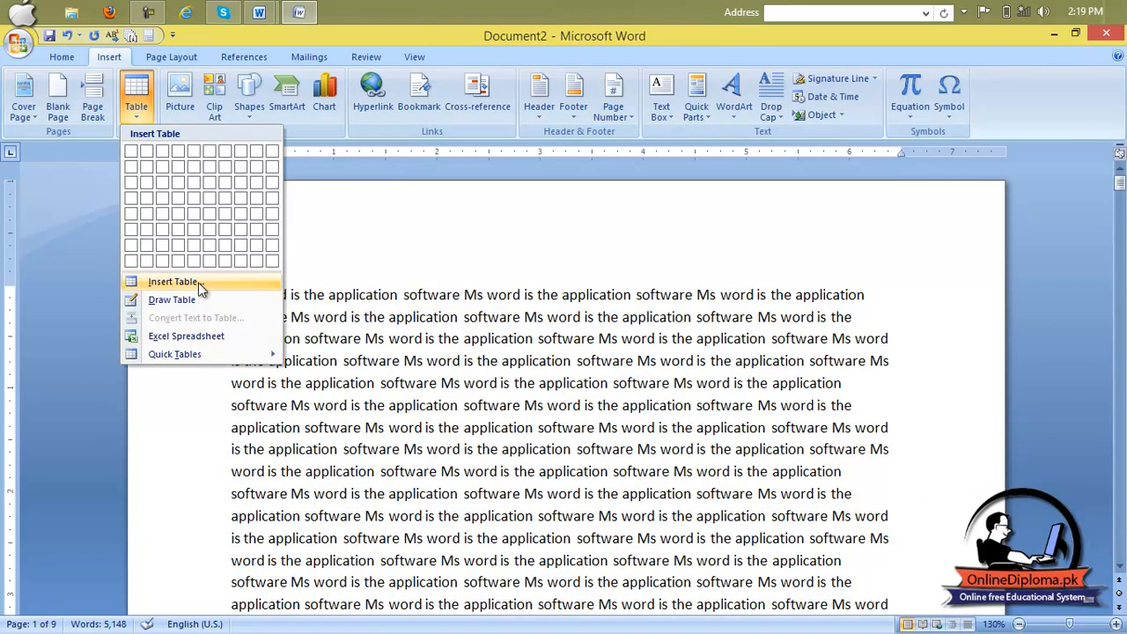
mouse_move(225, 351)
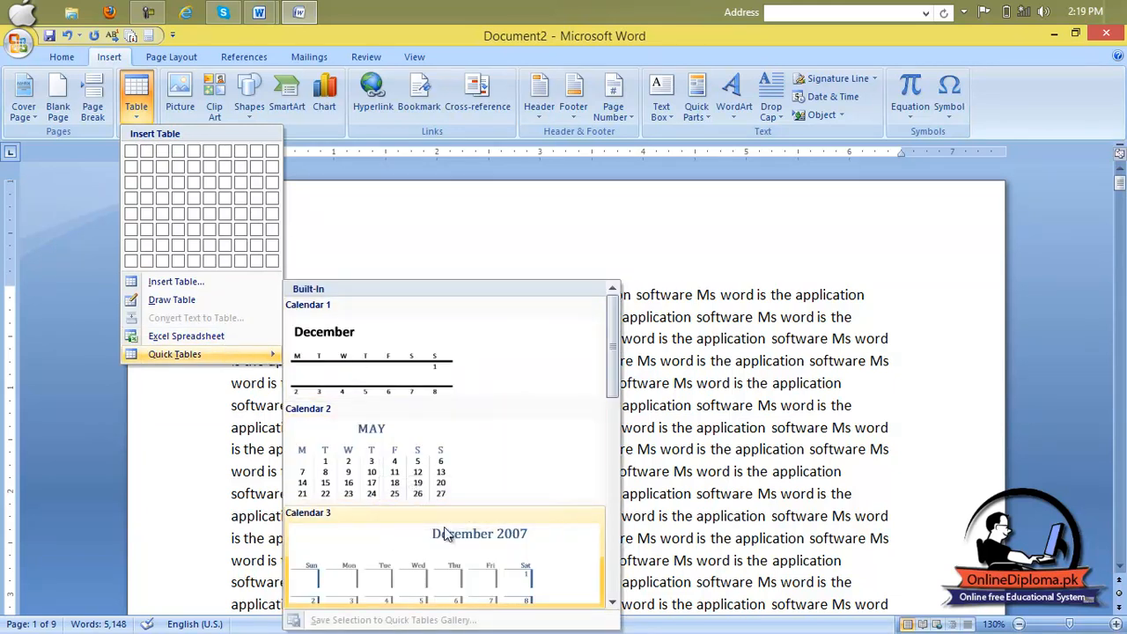
drag(612, 387, 627, 486)
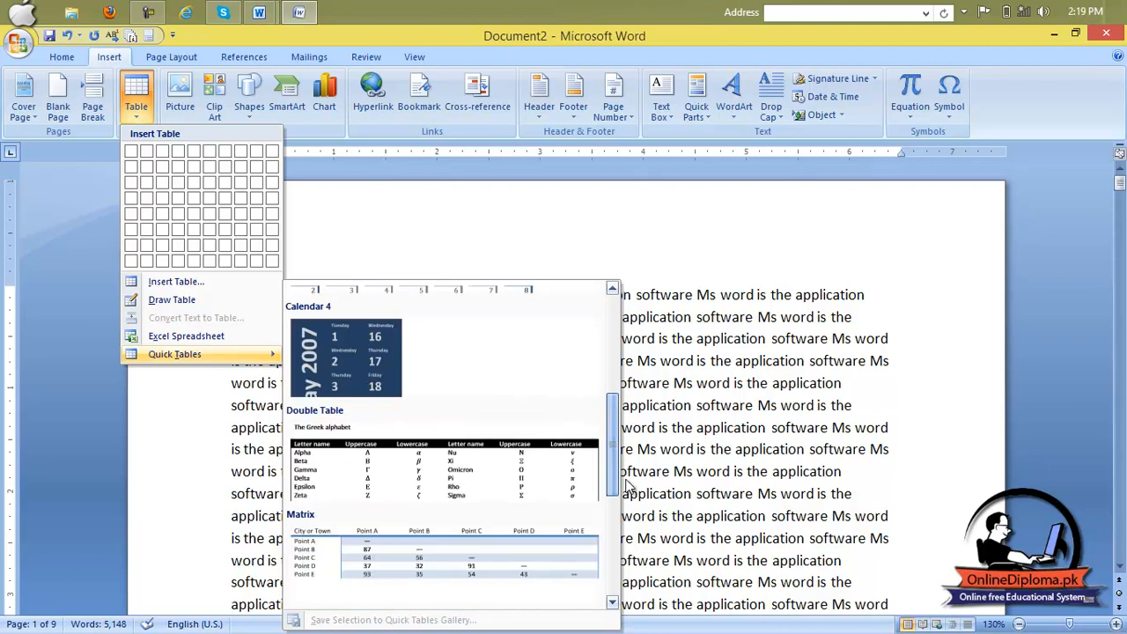
click(470, 484)
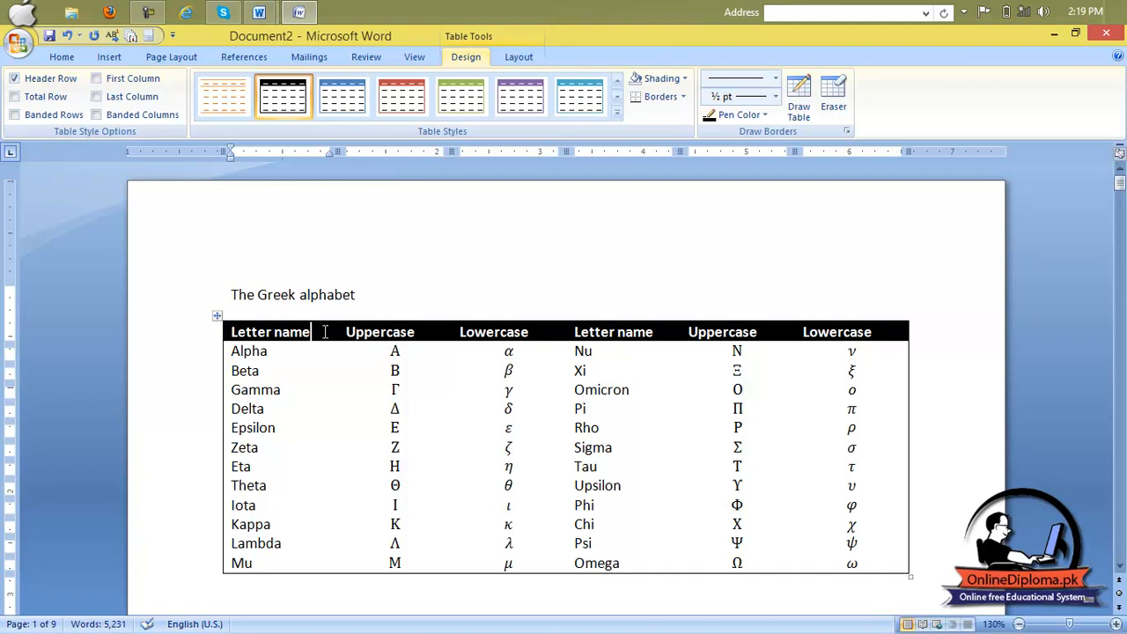
Replace the first column's header in the Greek alphabet table with Roll no
key(BackSpace)
key(BackSpace)
key(BackSpace)
key(BackSpace)
key(BackSpace)
key(BackSpace)
key(BackSpace)
key(BackSpace)
key(BackSpace)
key(BackSpace)
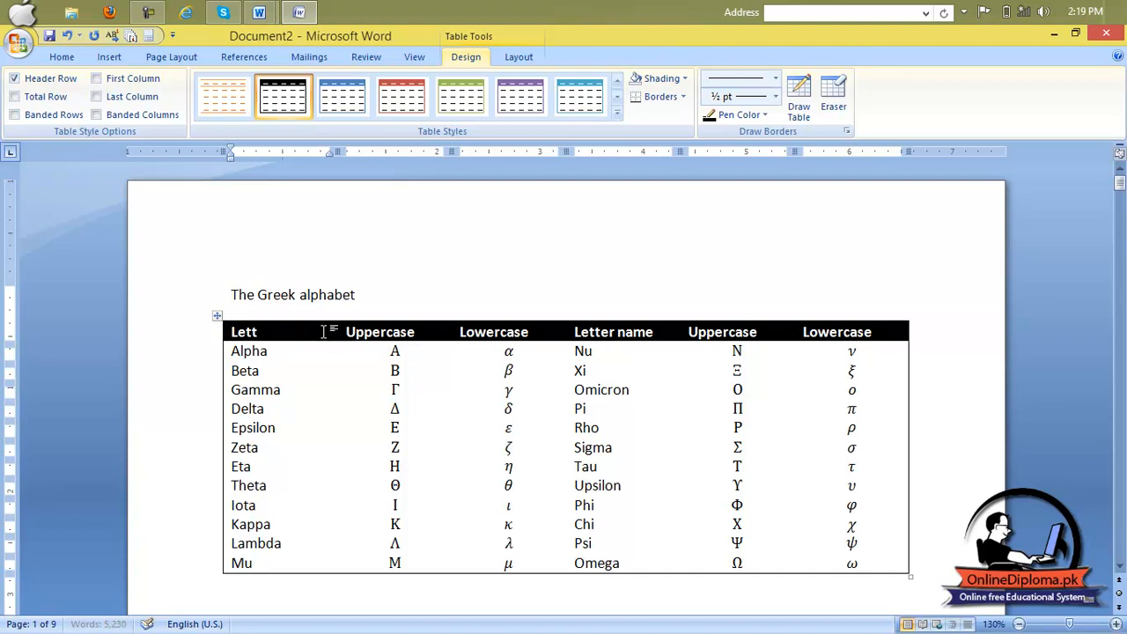
key(BackSpace)
text(ro)
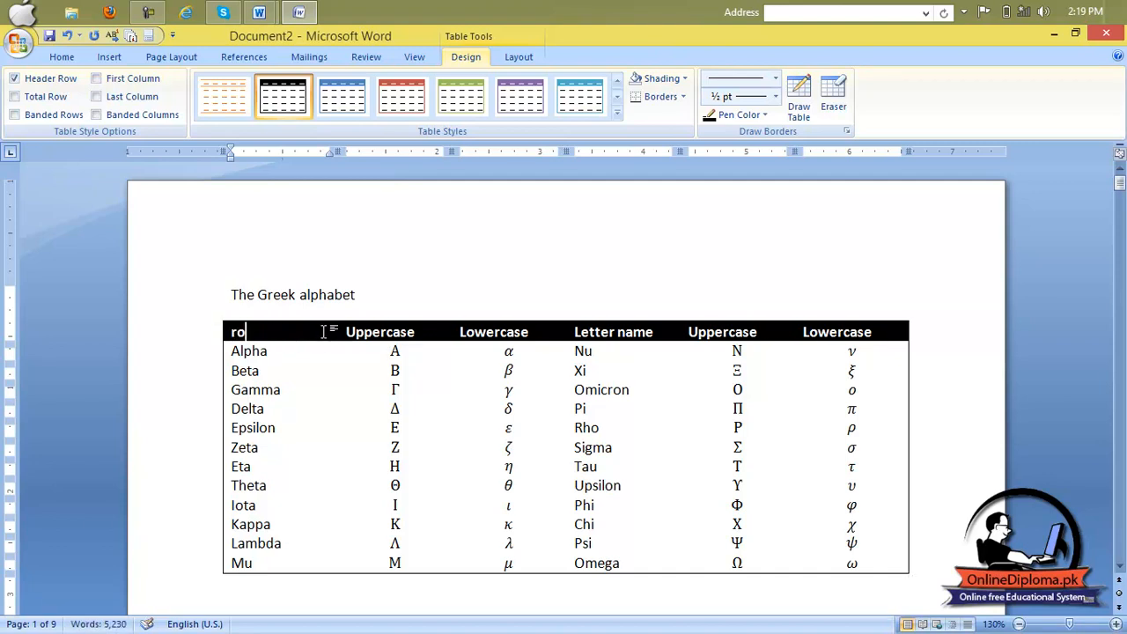
key(BackSpace)
key(BackSpace)
text(Roll no)
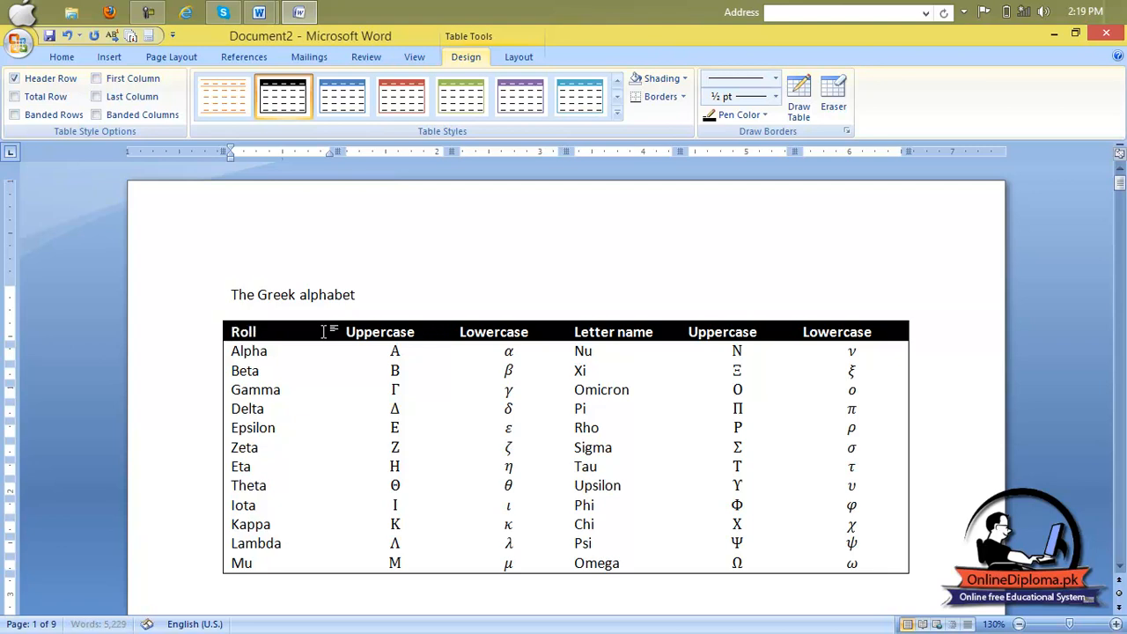
Replace Alpha and Beta in the Roll no column with 1 and 2 and leave the table
click(283, 352)
key(BackSpace)
key(BackSpace)
key(BackSpace)
key(BackSpace)
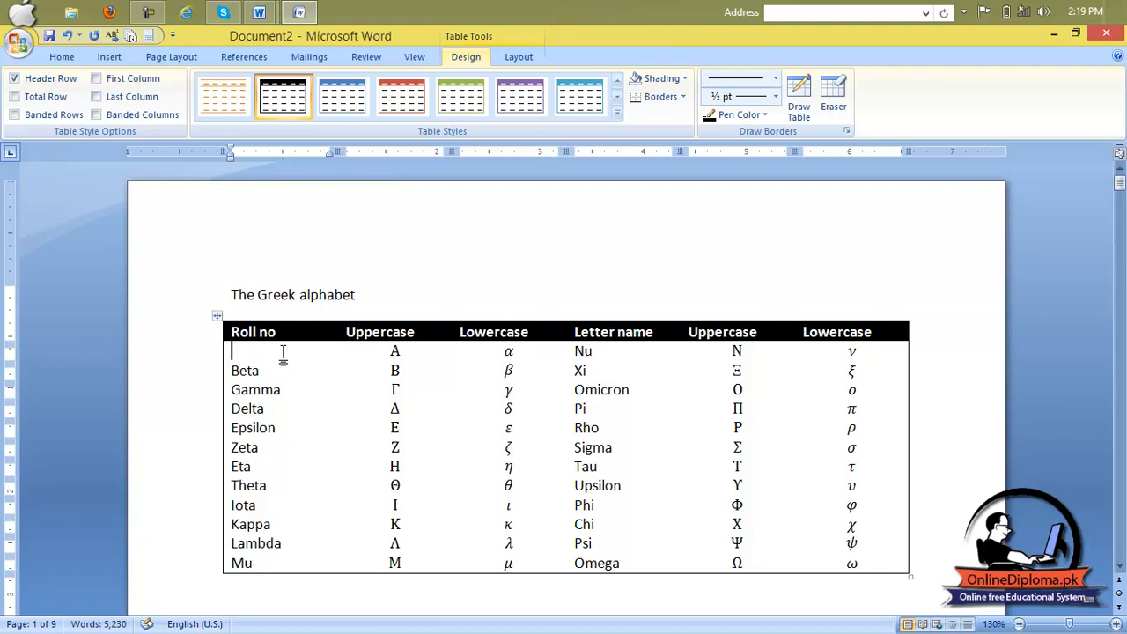
text(1)
key(Down)
key(BackSpace)
key(BackSpace)
key(BackSpace)
key(BackSpace)
text(2)
click(397, 214)
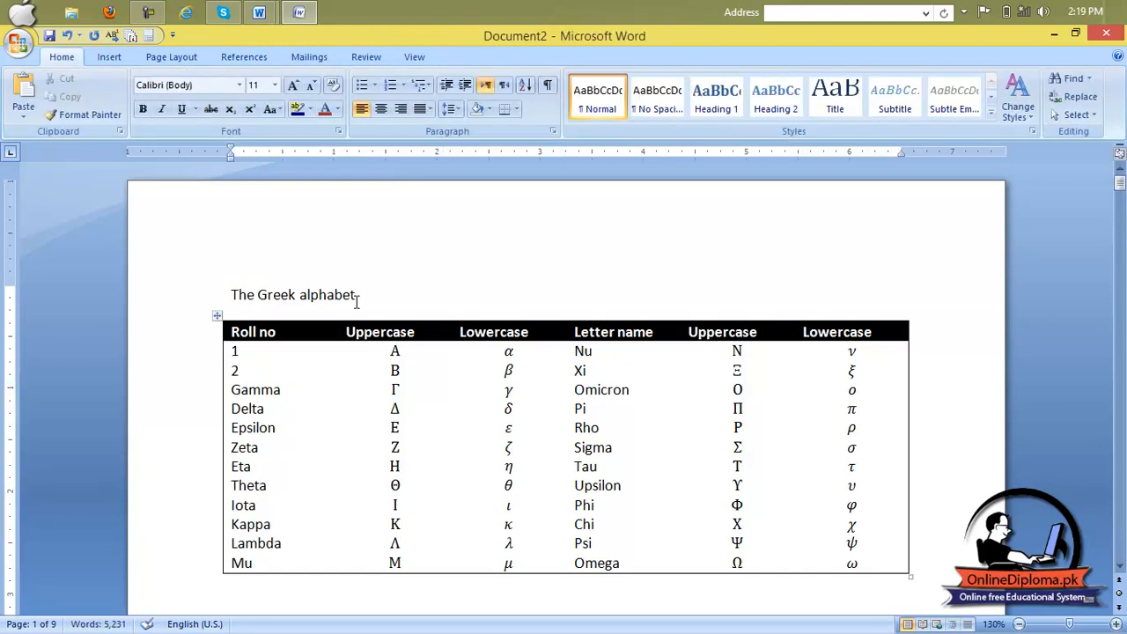
Undo the cell edits and the insertion of the Greek alphabet table
key(ctrl+z)
key(ctrl+z)
key(ctrl+z)
key(ctrl+z)
key(ctrl+z)
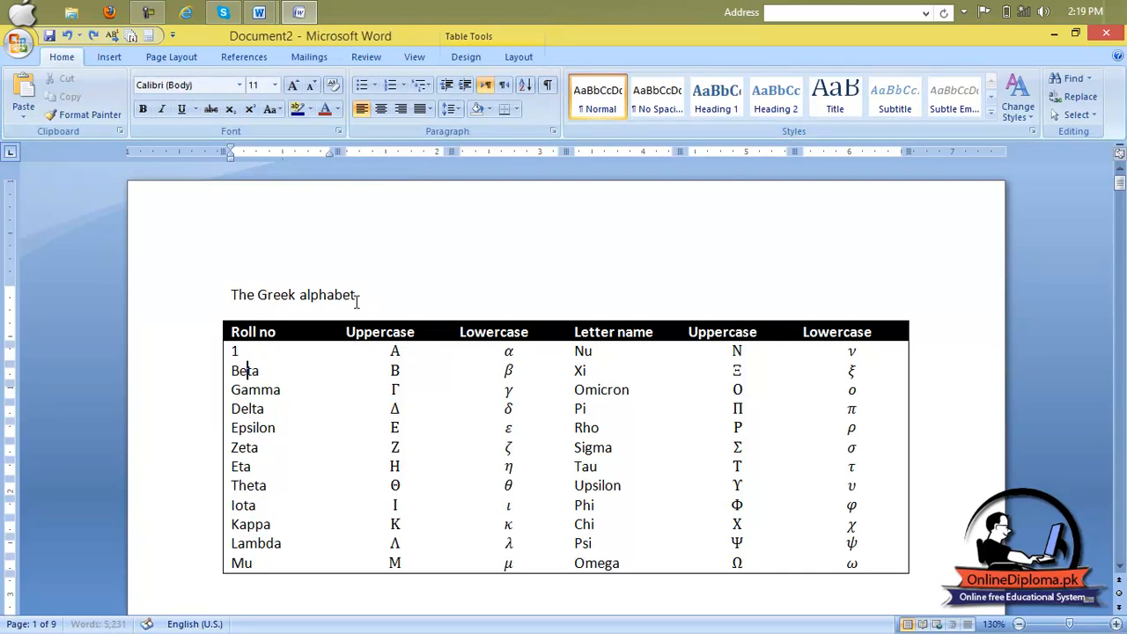
key(ctrl+z)
key(ctrl+z)
key(ctrl+z)
key(ctrl+z)
key(ctrl+z)
key(ctrl+z)
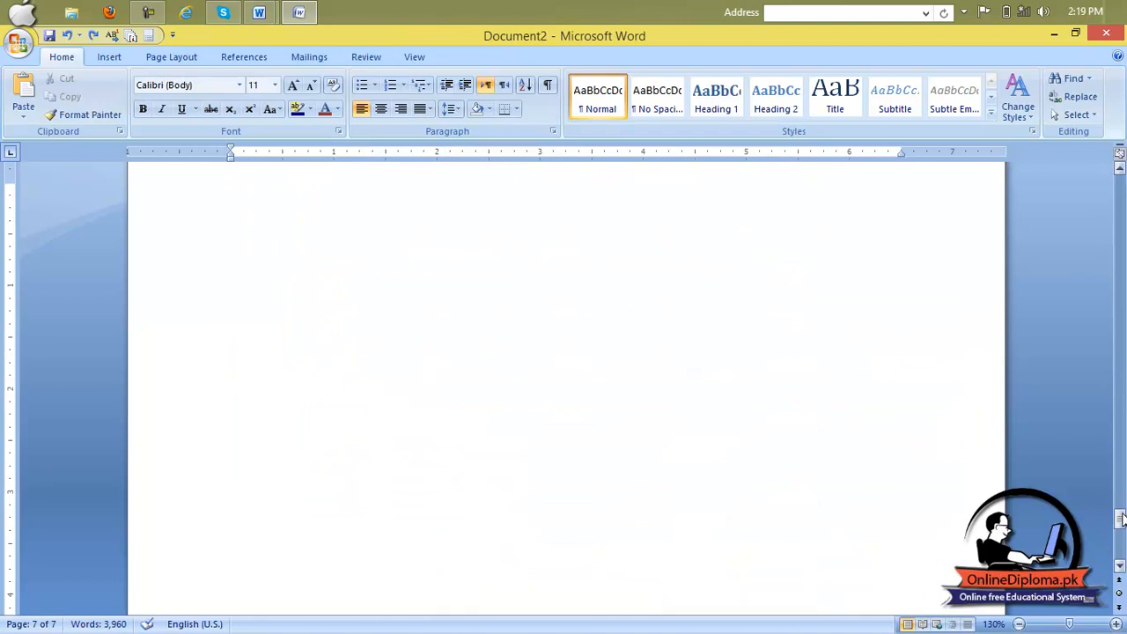
Insert the picture anno_1404-wallpaper-1366x768.jpg from the wallpaper folder on Local Disk (D:)
drag(1118, 520, 1117, 183)
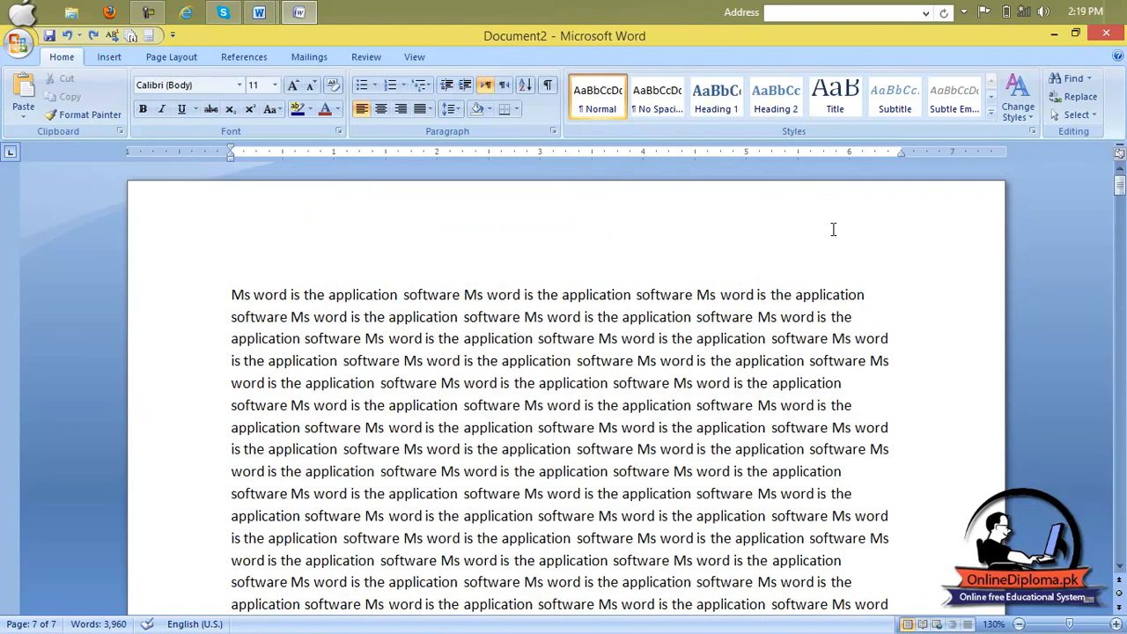
click(104, 53)
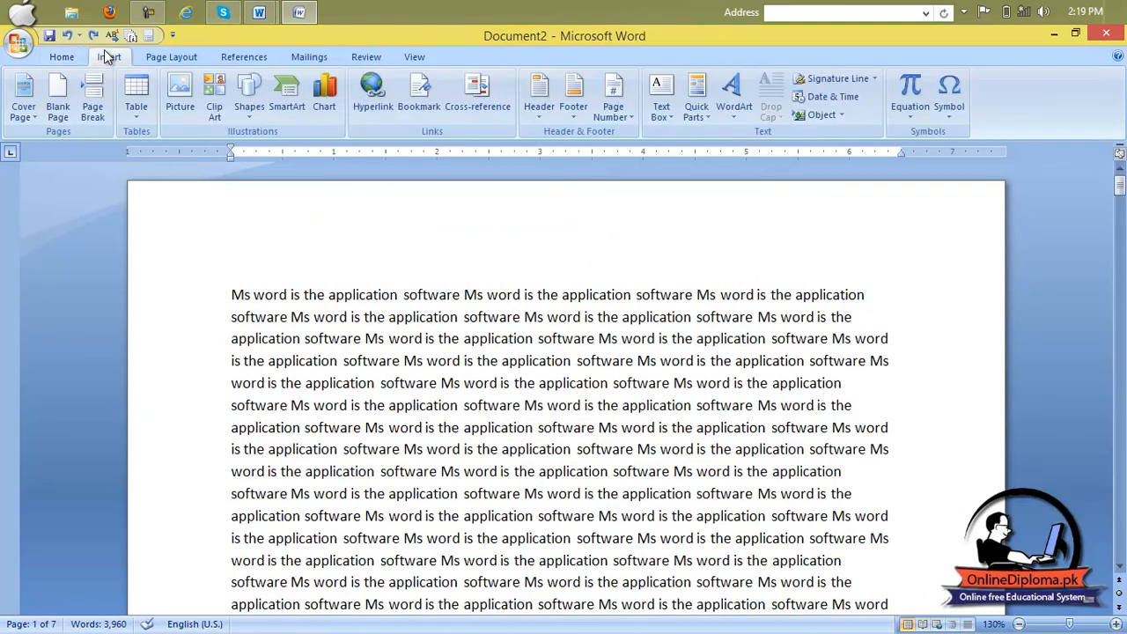
click(181, 90)
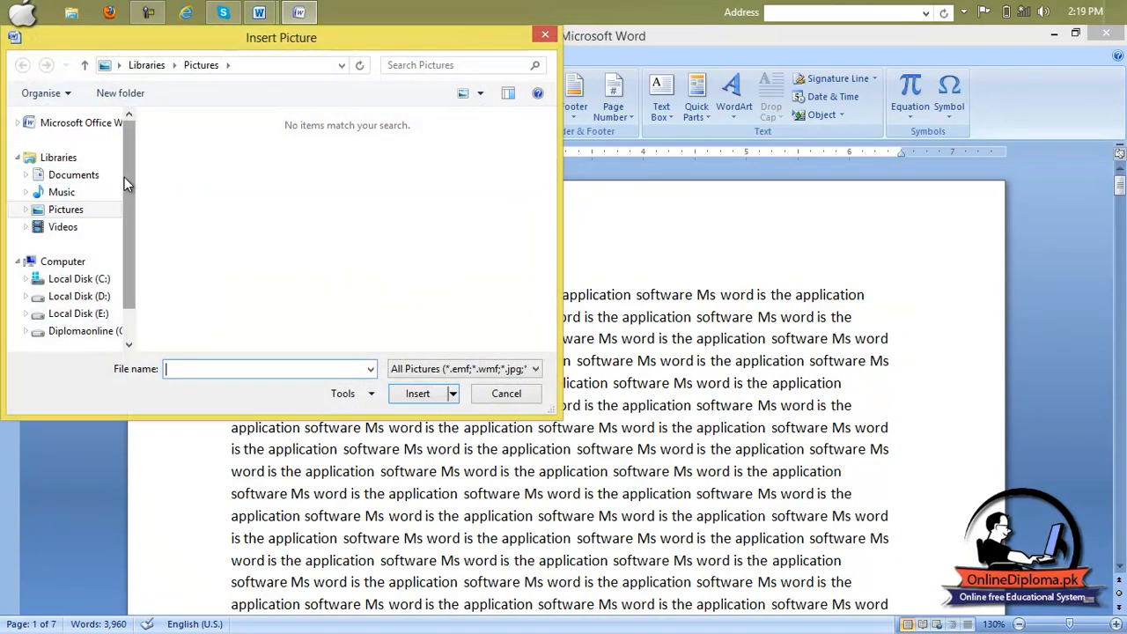
scroll(124, 177, down, 1)
click(88, 271)
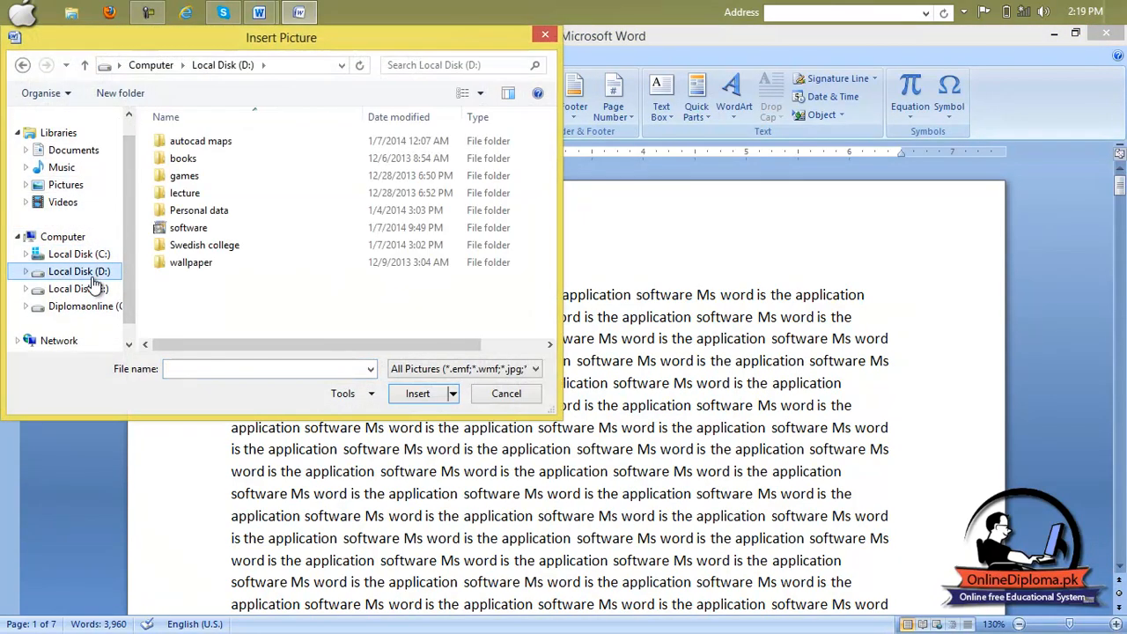
click(146, 11)
click(992, 589)
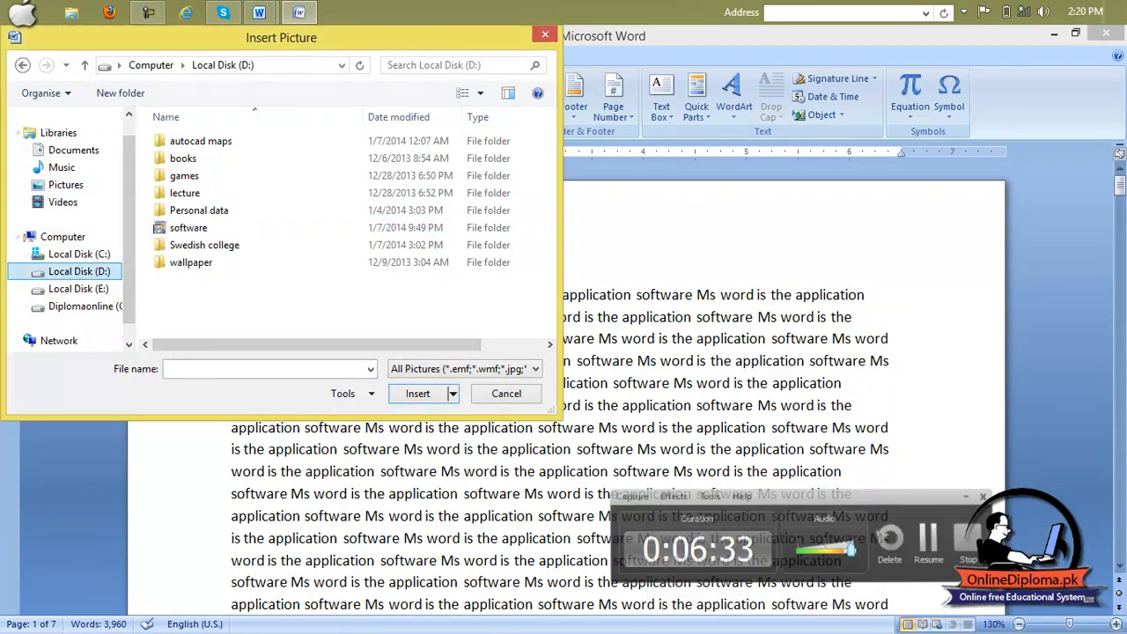
double_click(251, 259)
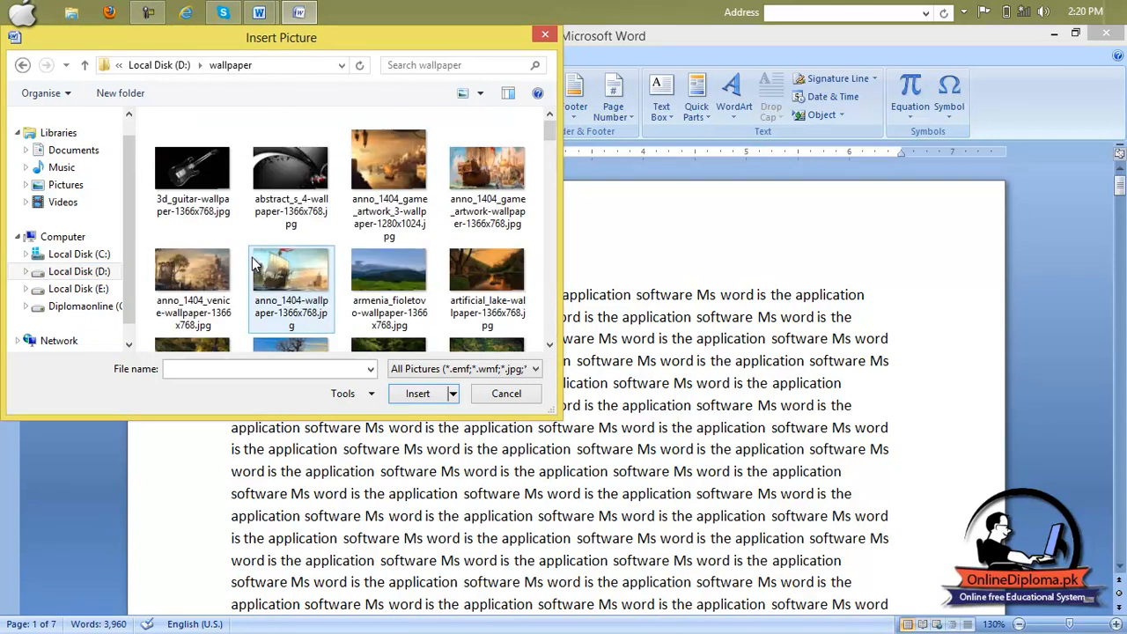
click(293, 264)
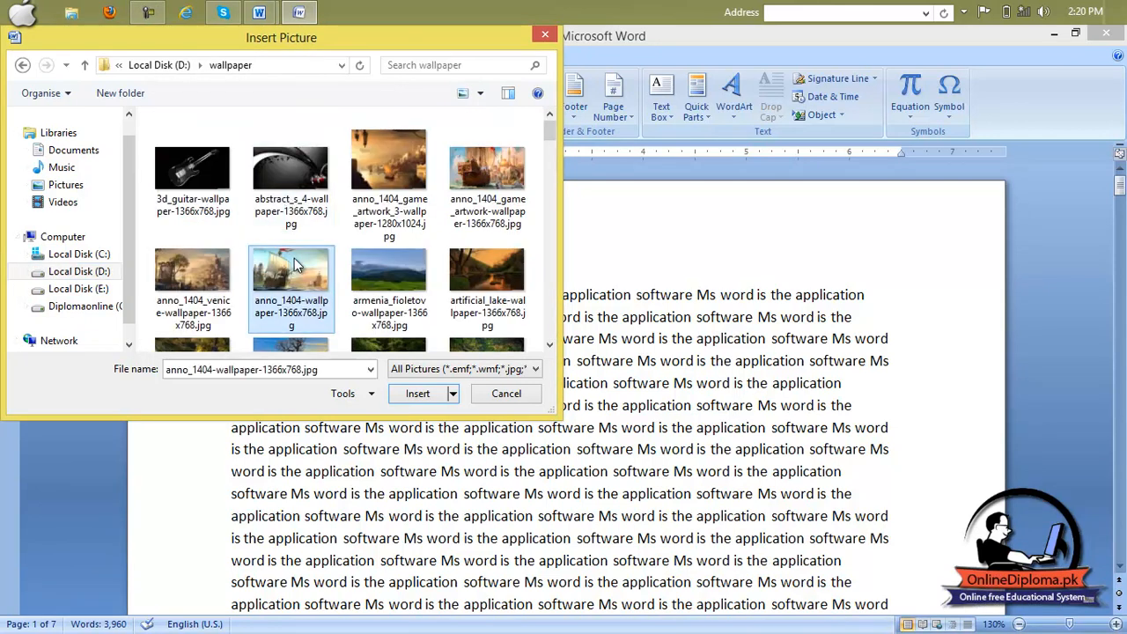
click(398, 394)
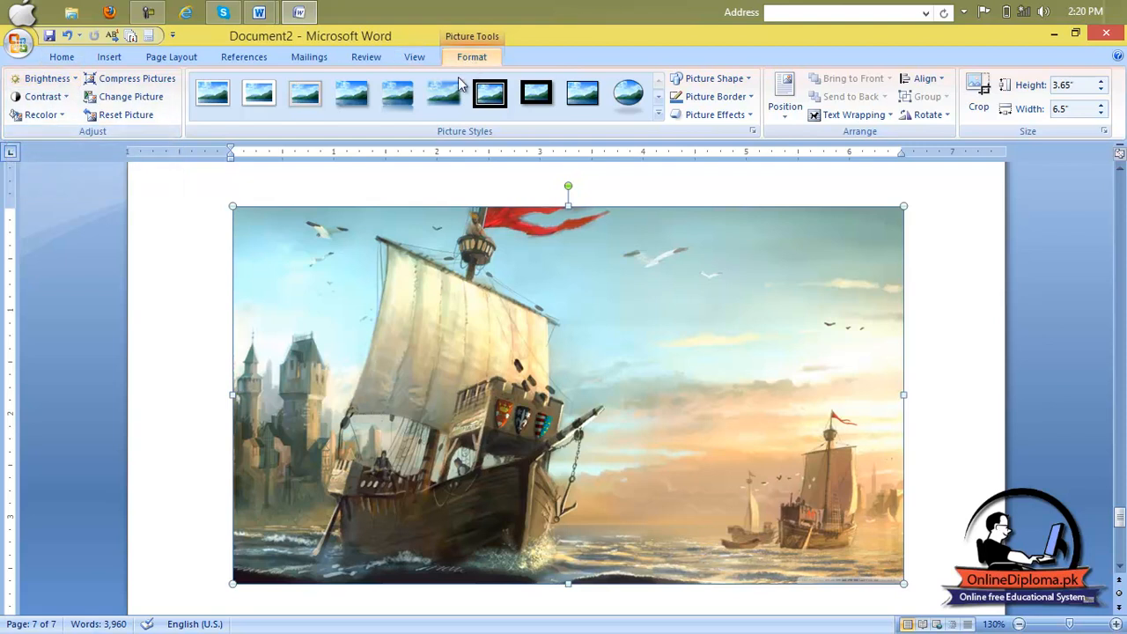
Set the inserted ship picture's brightness to -40 %
click(49, 79)
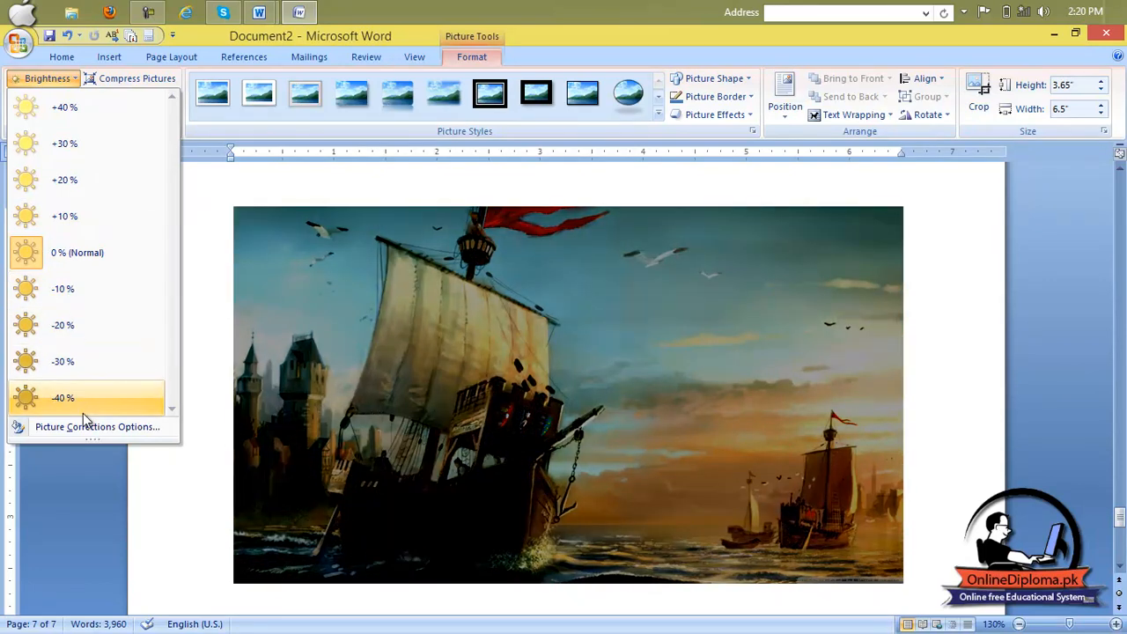
click(83, 413)
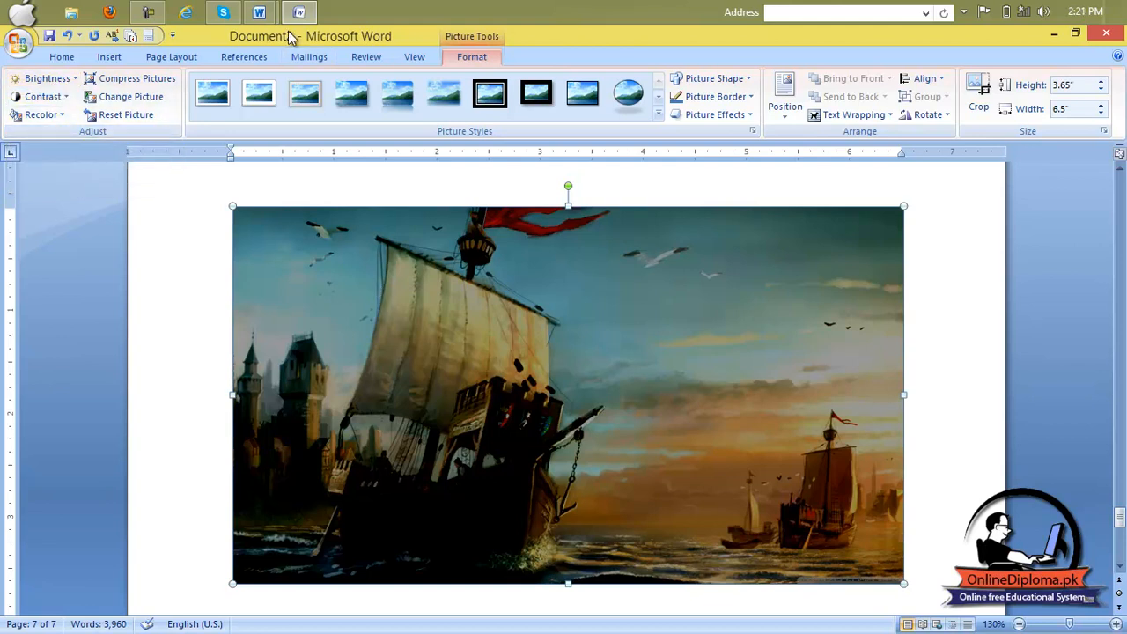
Switch to Document3 and insert anno_1404-wallpaper-1366x768.jpg from the wallpaper folder on Local Disk (D:)
mouse_move(261, 12)
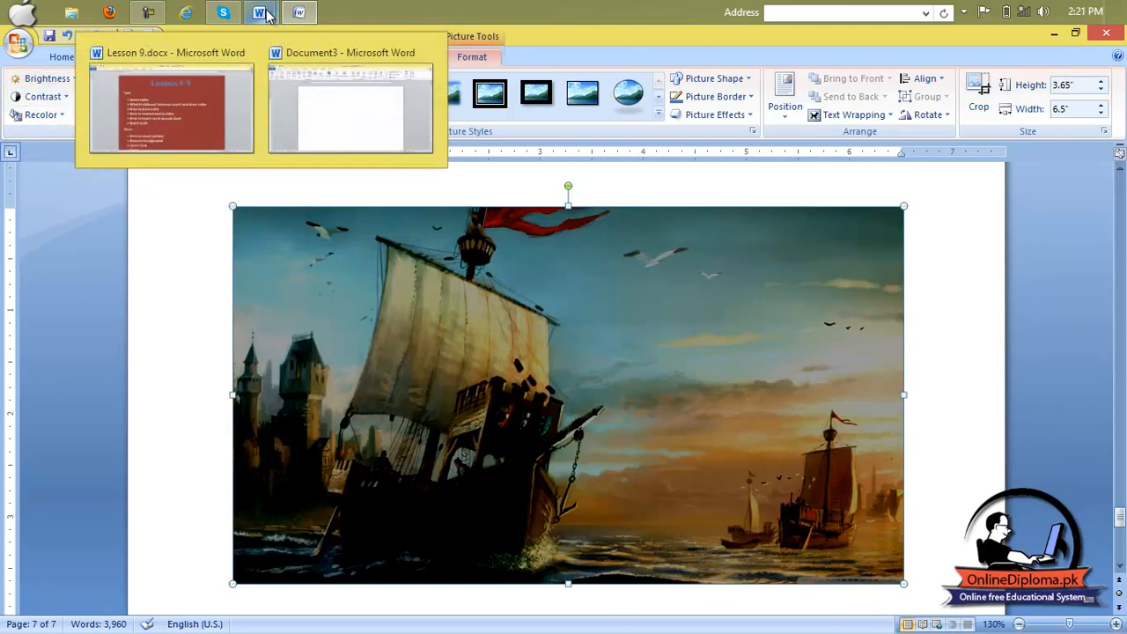
click(330, 109)
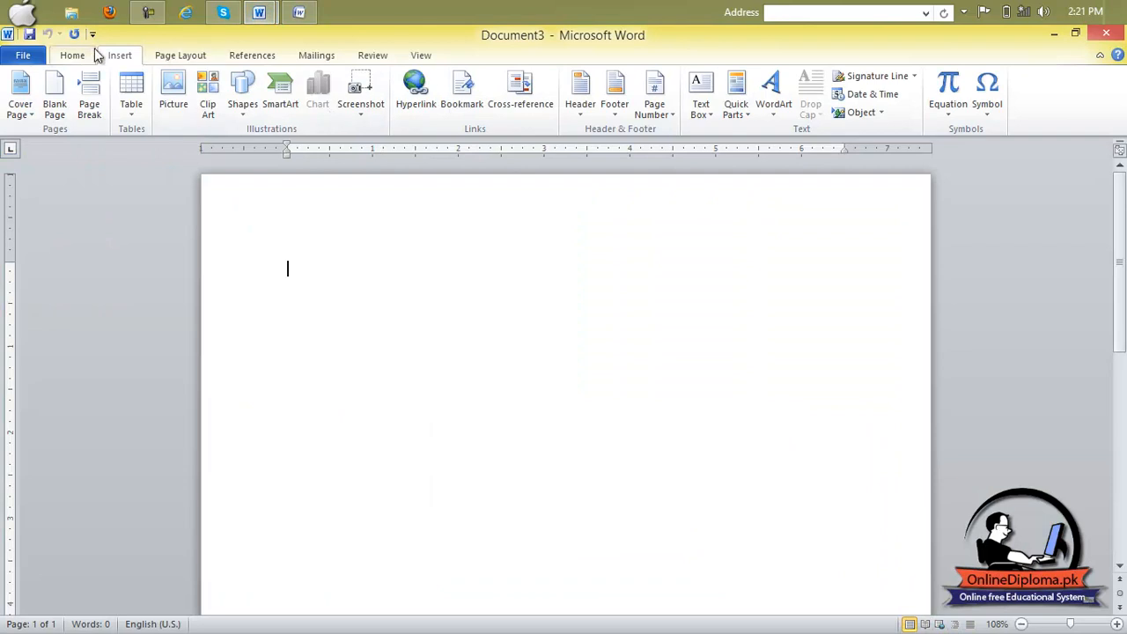
click(174, 92)
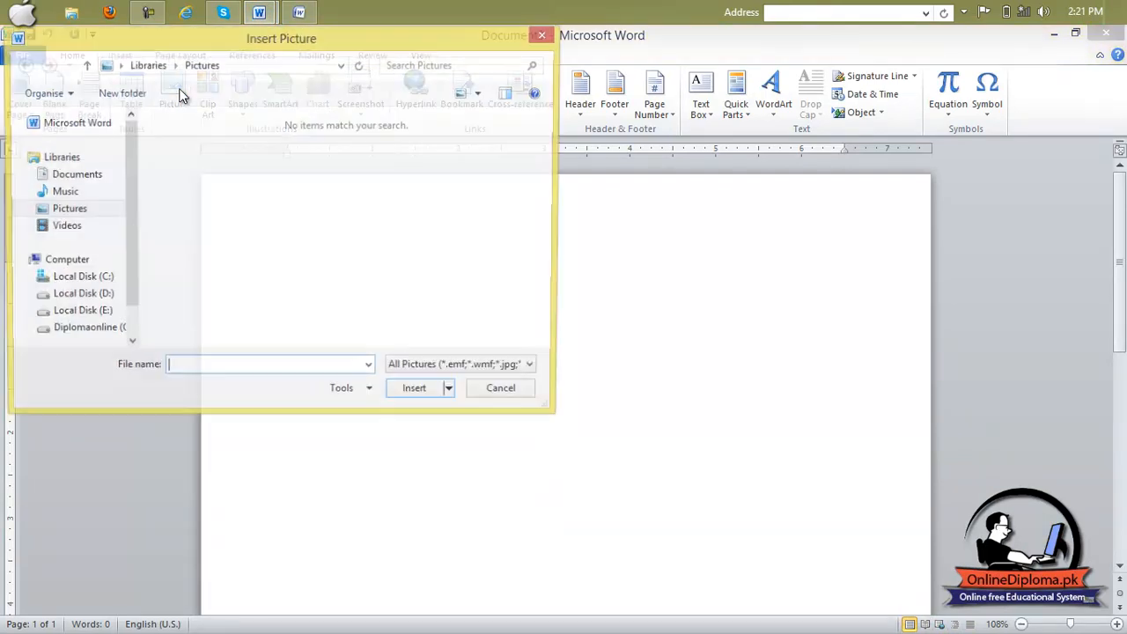
click(101, 298)
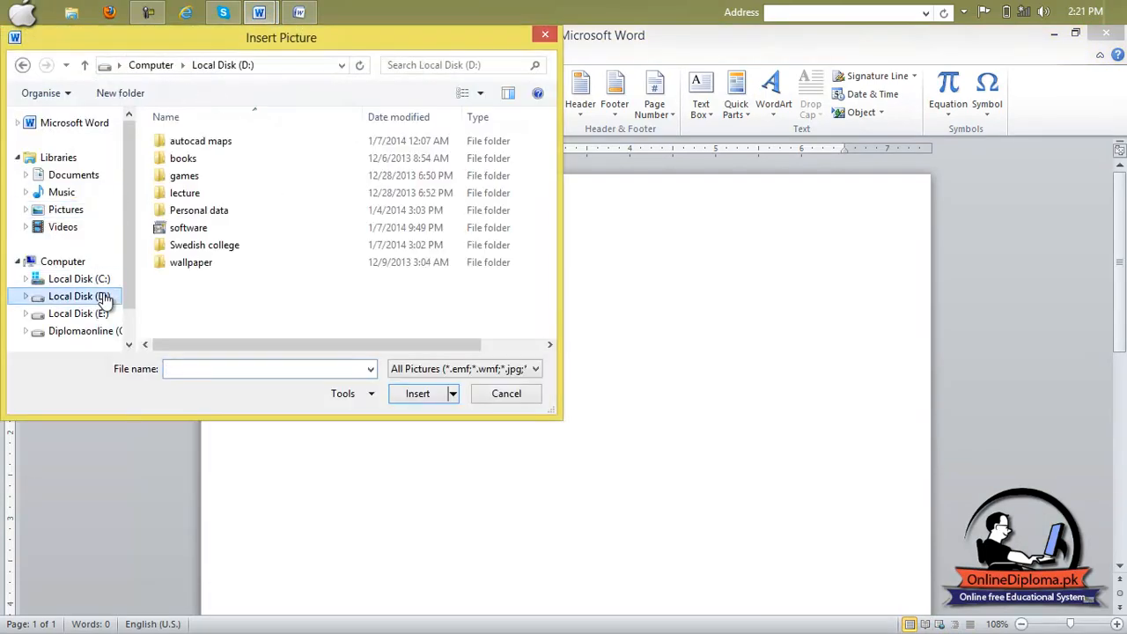
double_click(192, 263)
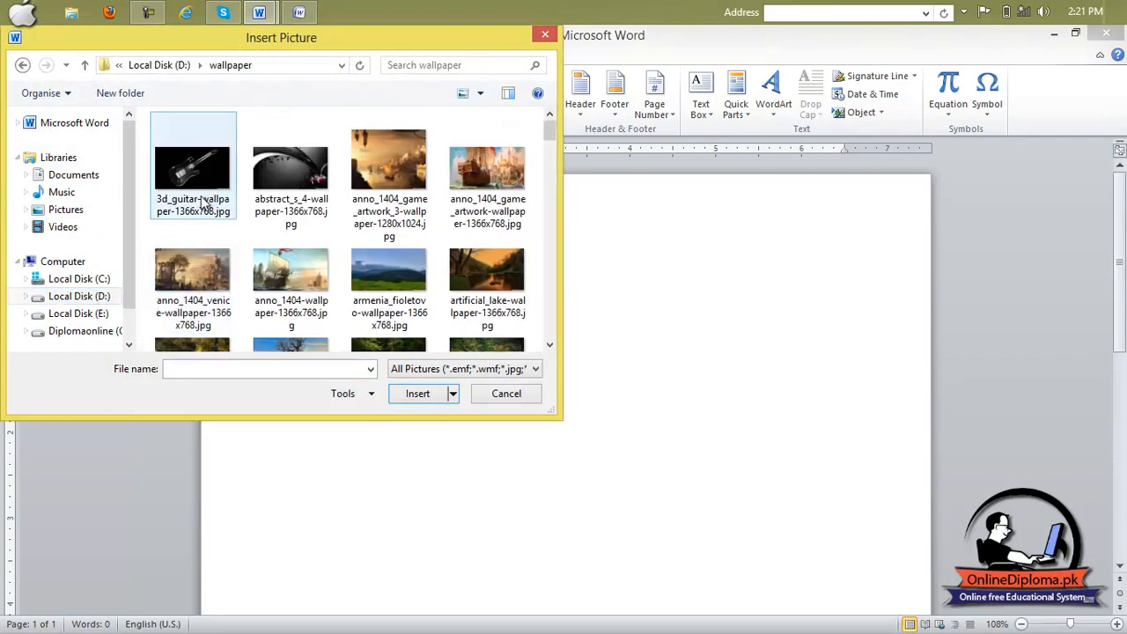
click(197, 279)
click(291, 295)
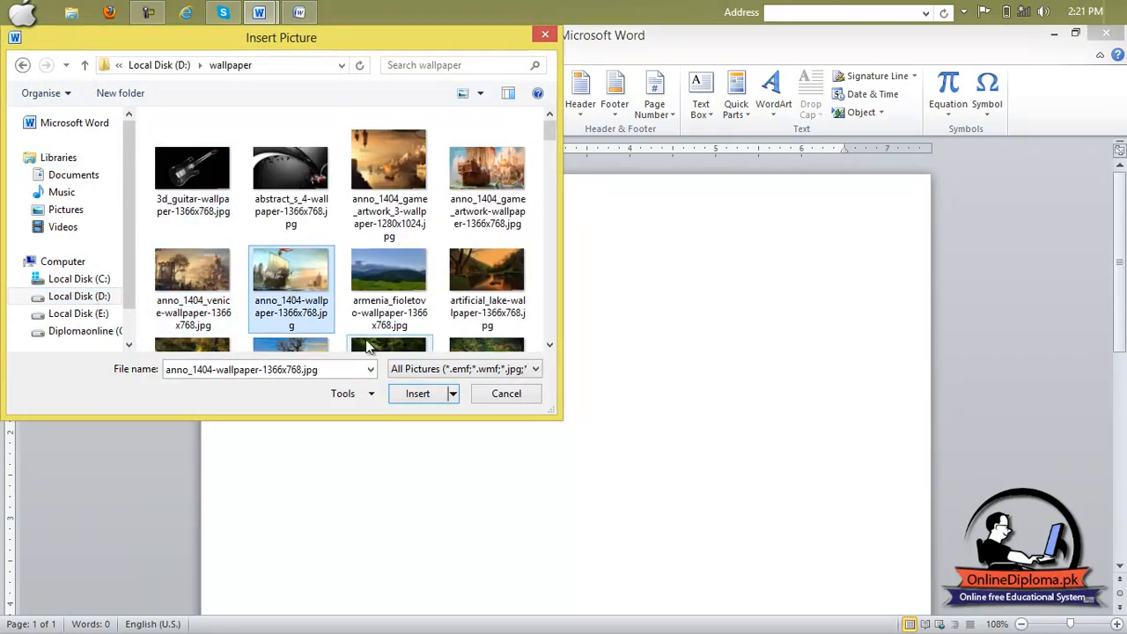
click(416, 395)
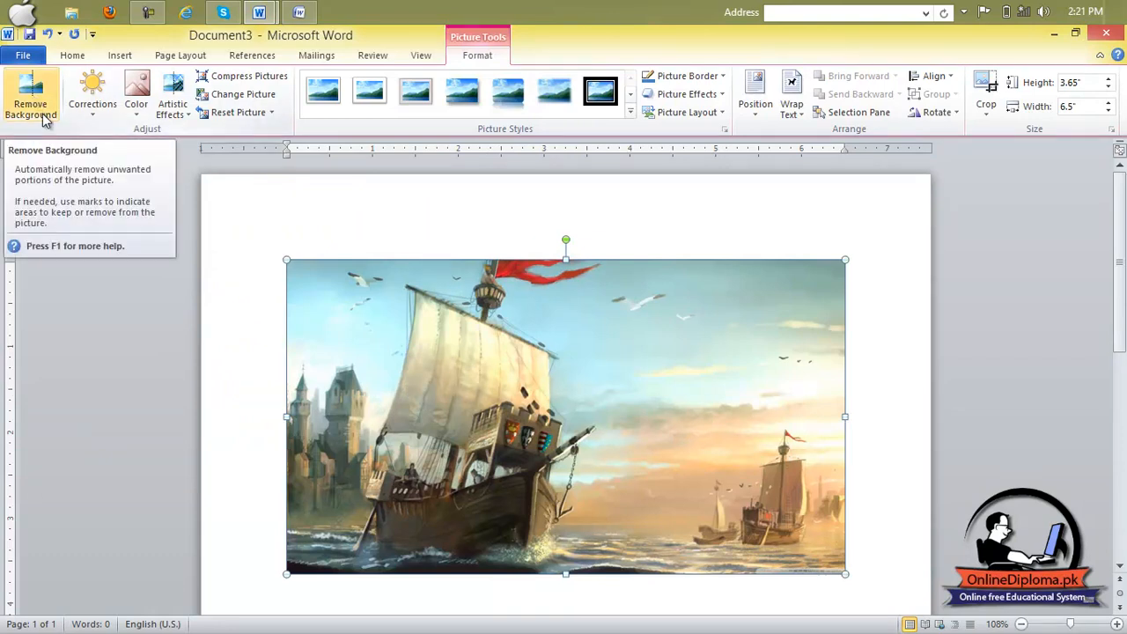
Return to Document2, preview contrast presets on the ship picture and view the Compress Pictures options without applying any
mouse_move(297, 11)
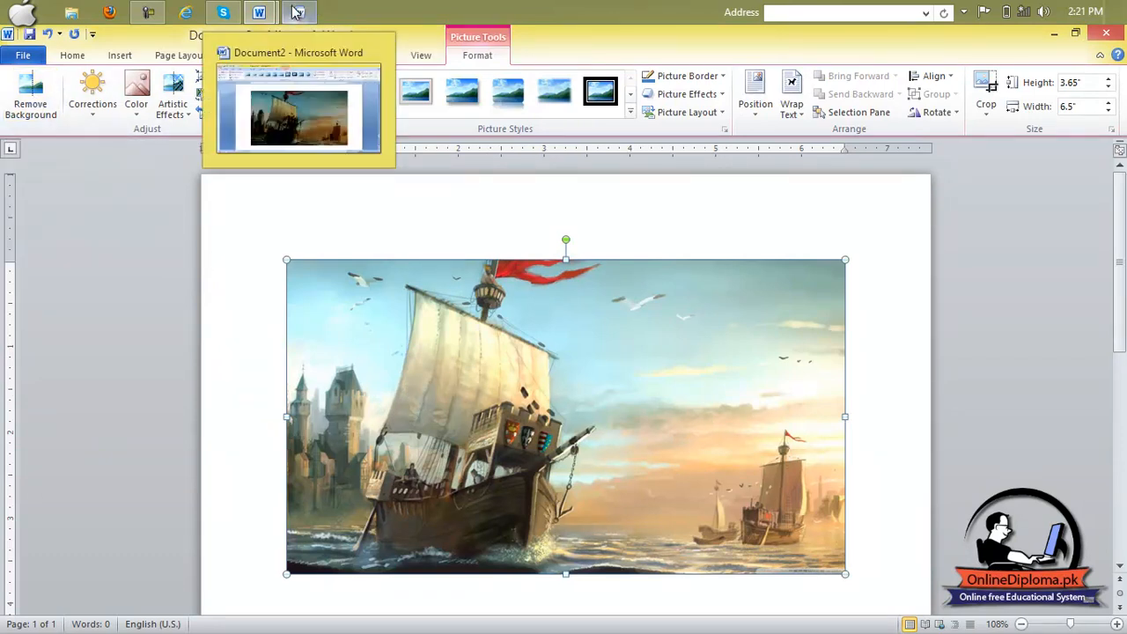
click(319, 122)
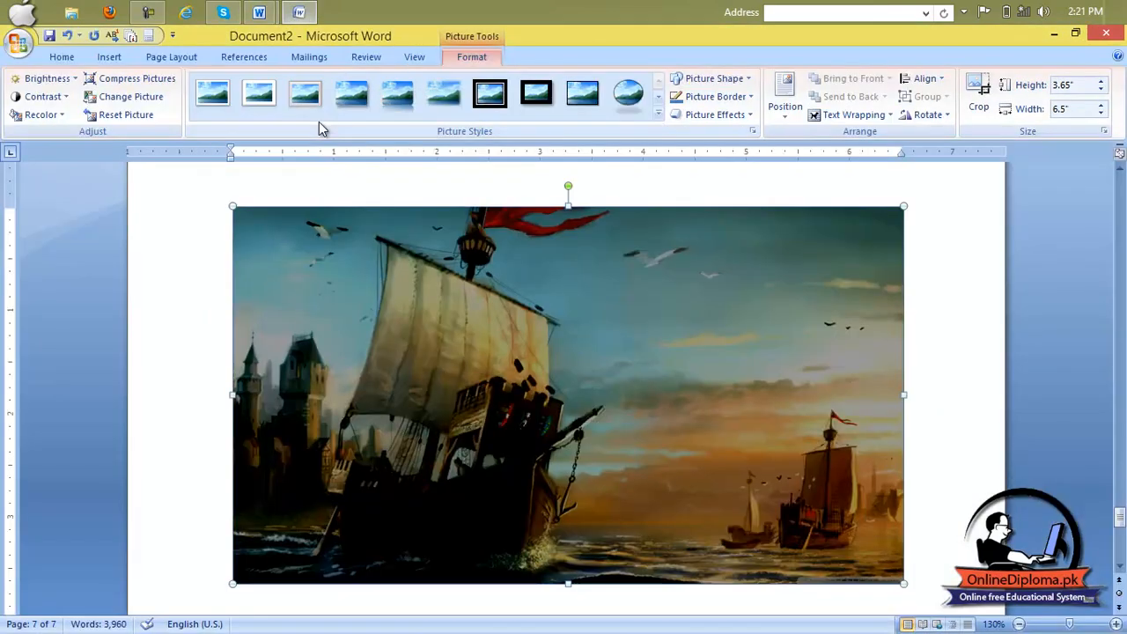
click(61, 95)
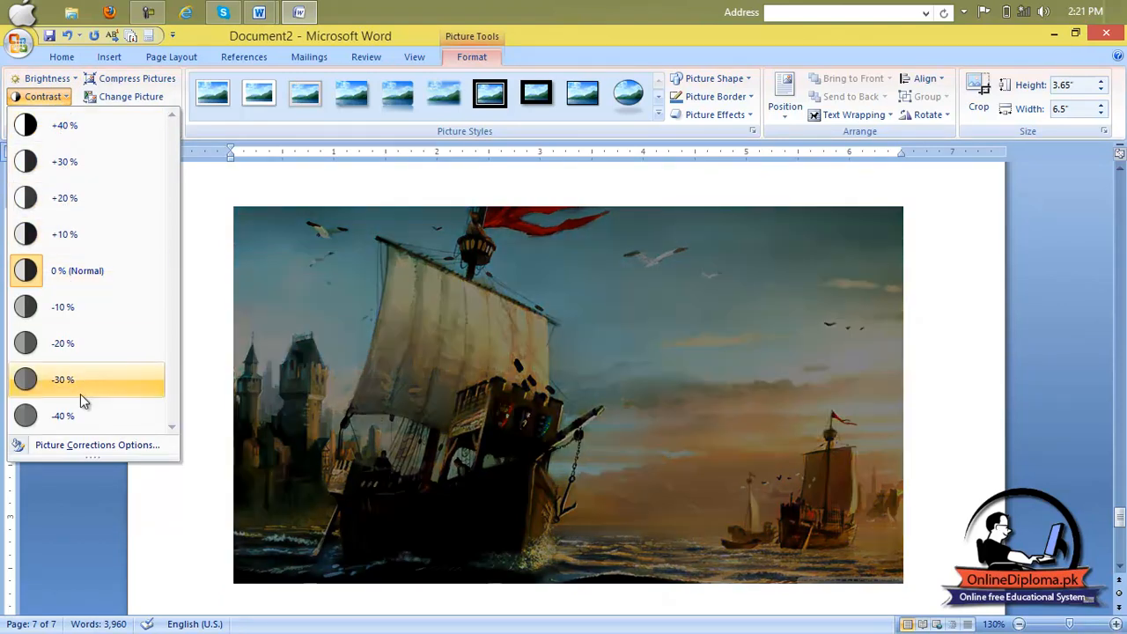
click(115, 78)
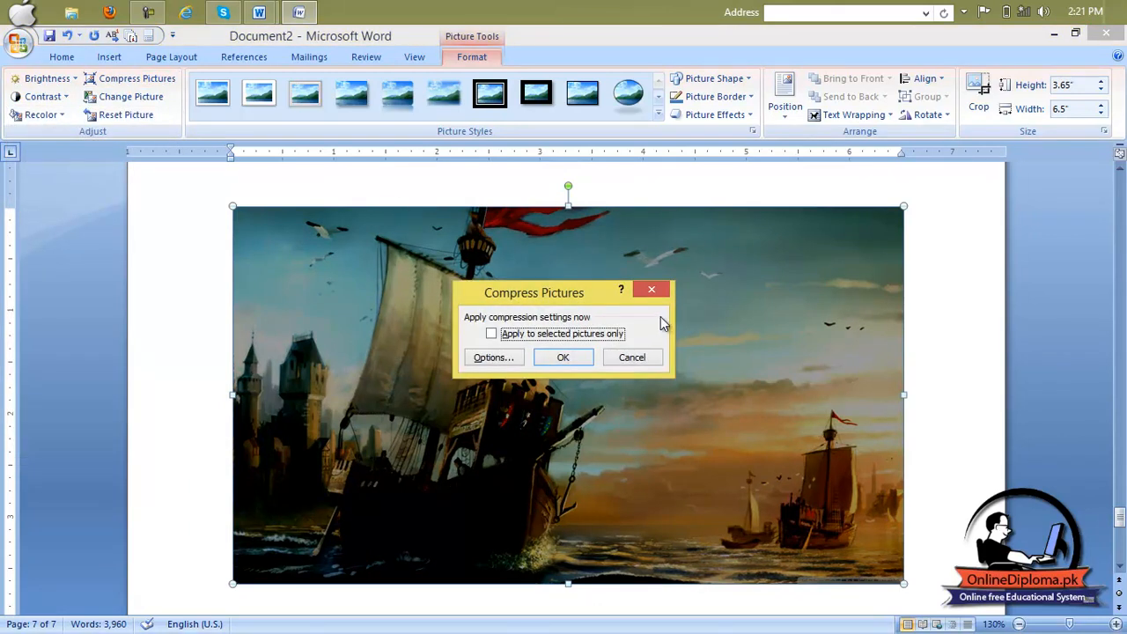
click(653, 293)
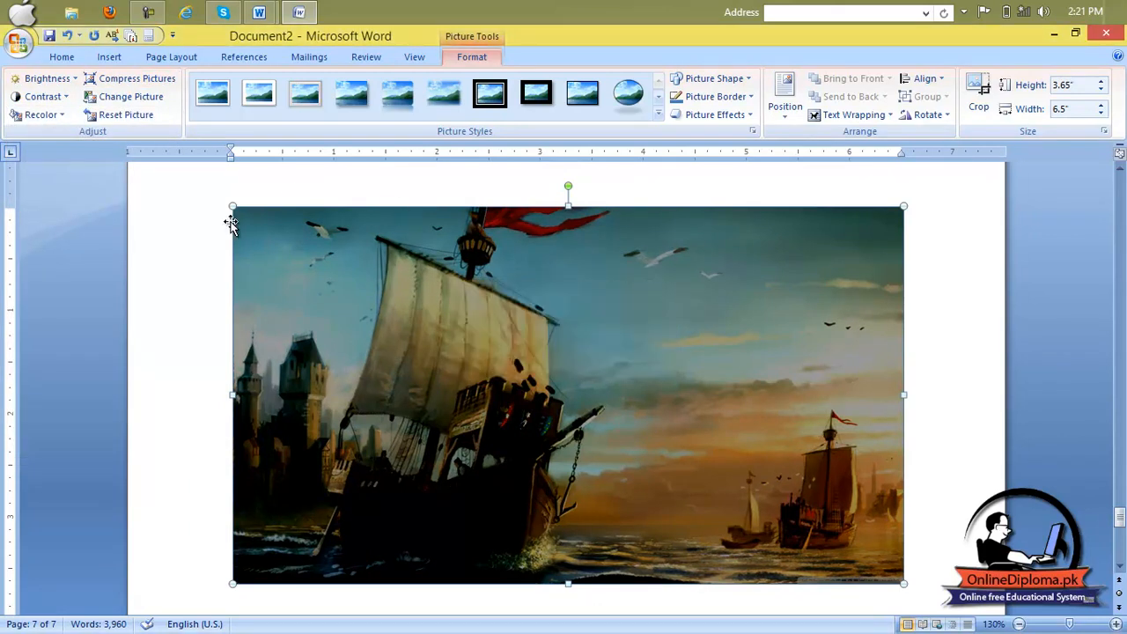
Recolor the ship picture in Document2 with the teal light variation
click(48, 115)
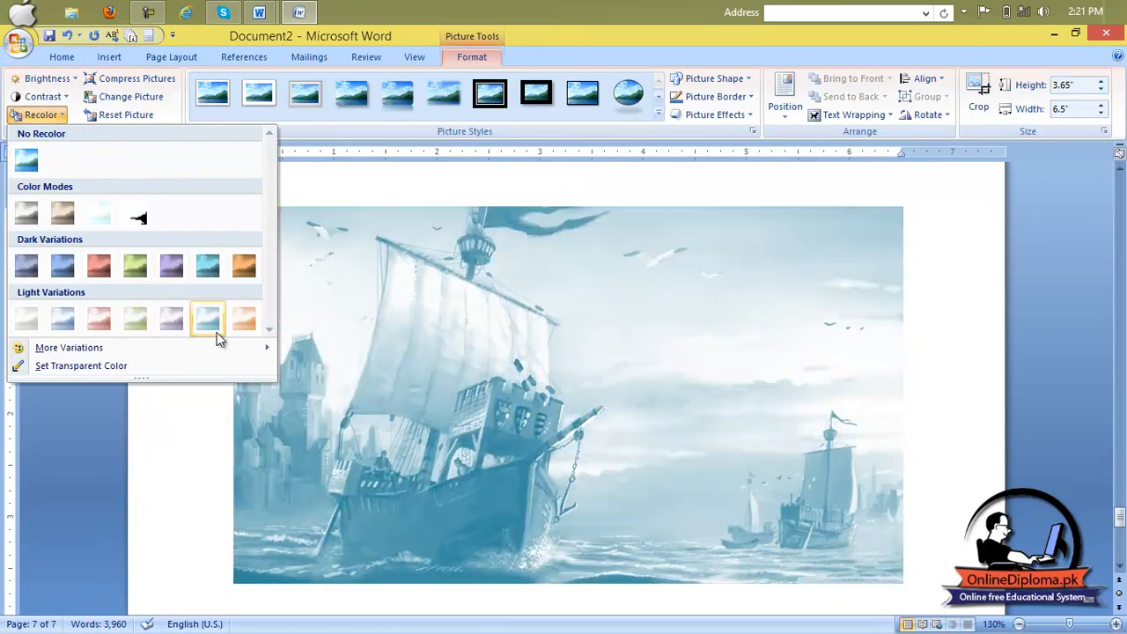
click(215, 330)
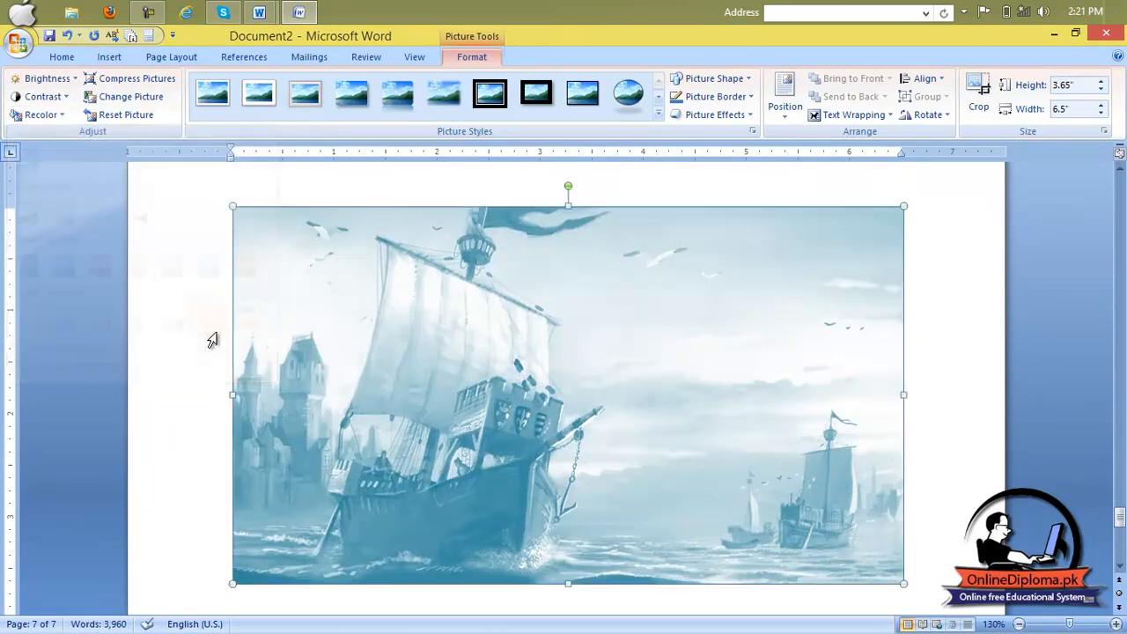
Compress the document's pictures and replace the ship picture with beautiful_forest_path_2-wallpaper-1366x768.jpg from the wallpaper folder
click(132, 80)
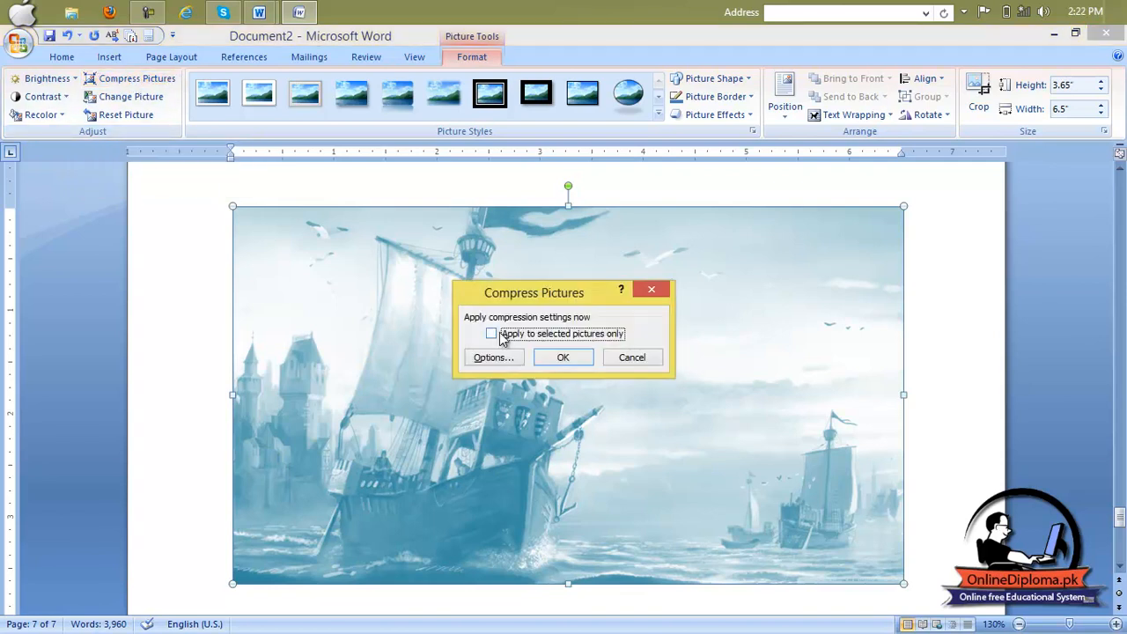
click(563, 359)
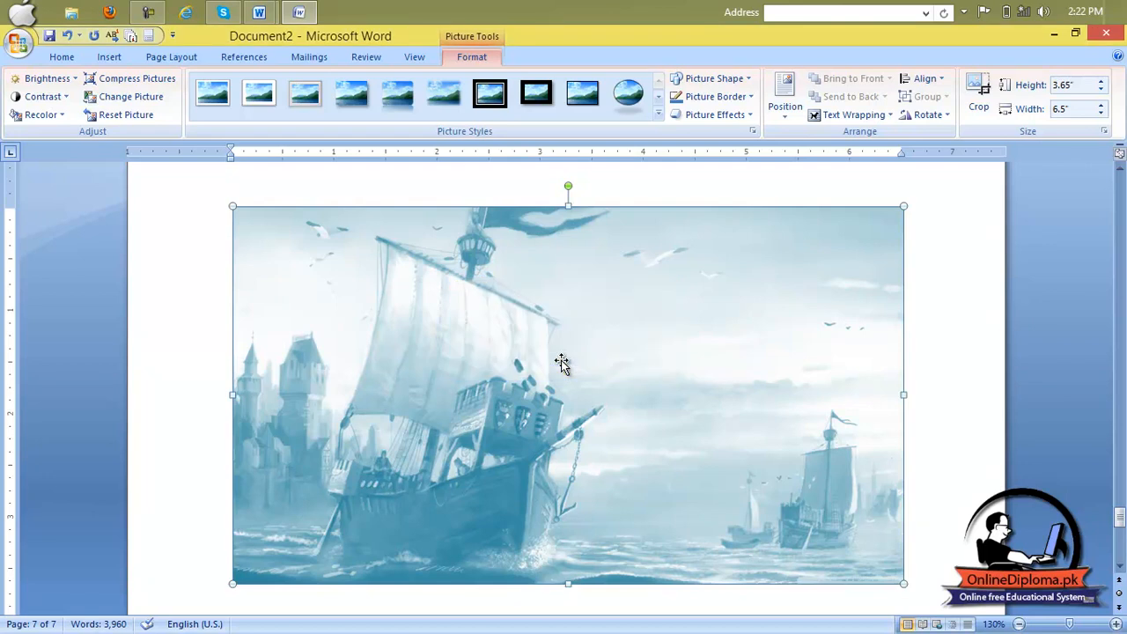
click(147, 100)
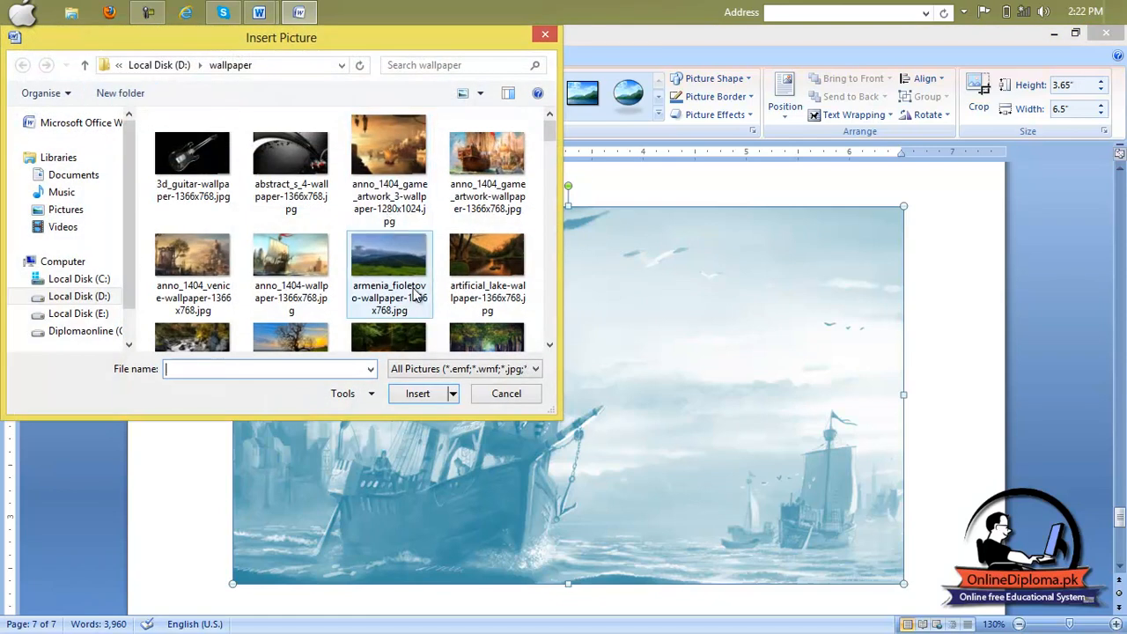
click(416, 295)
click(455, 284)
click(466, 344)
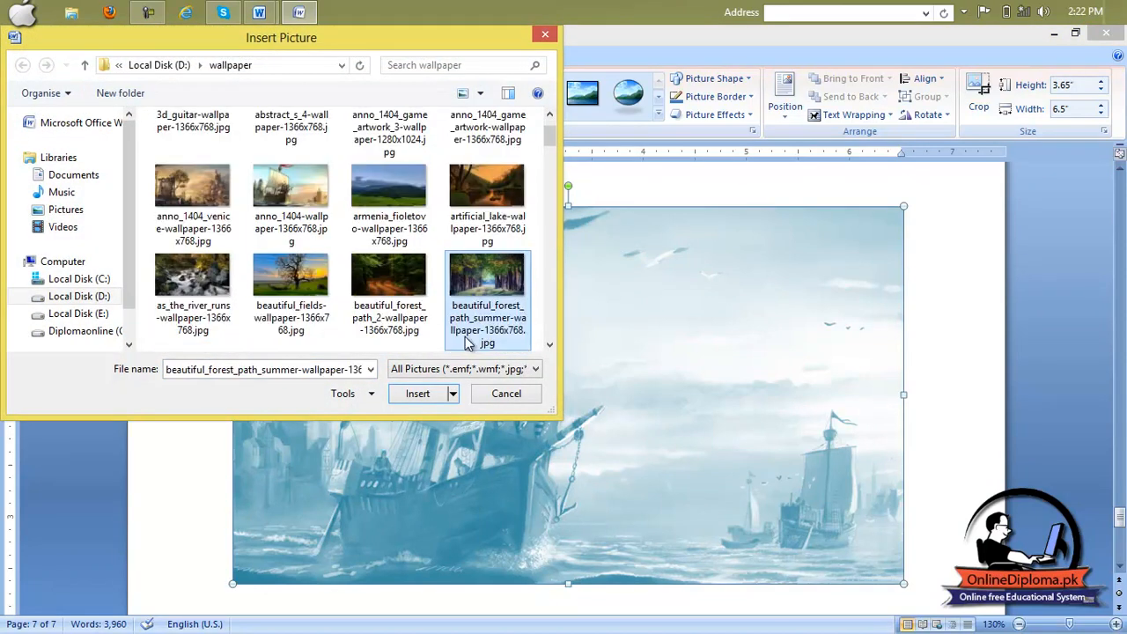
click(425, 293)
click(419, 394)
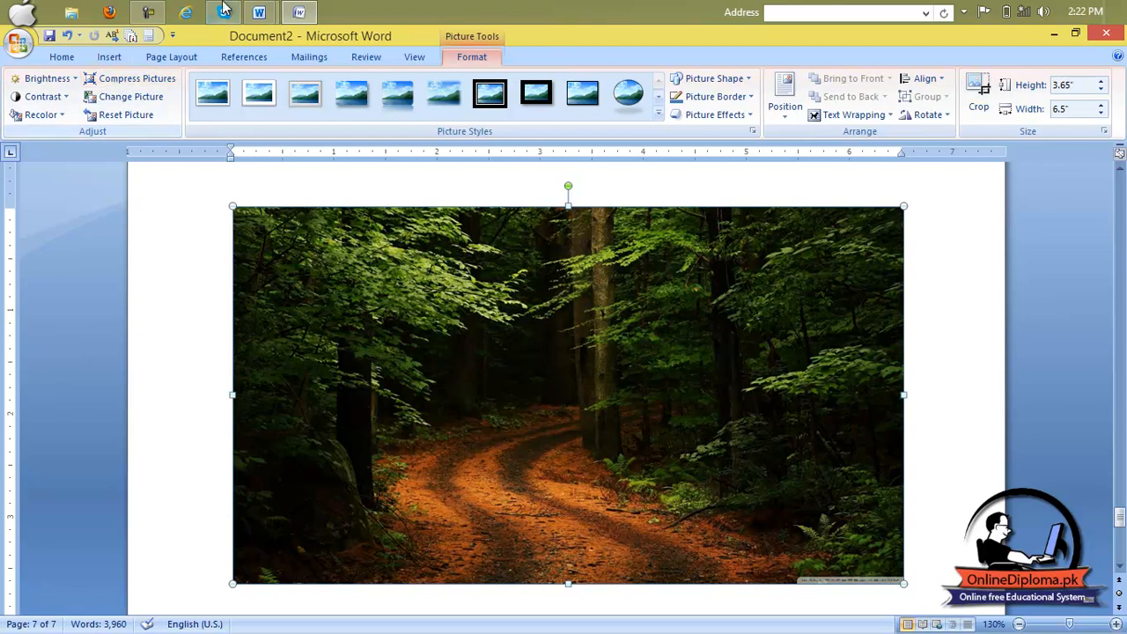
Review the Picture topics listed in Lesson 9.docx and switch to Document3
mouse_move(259, 13)
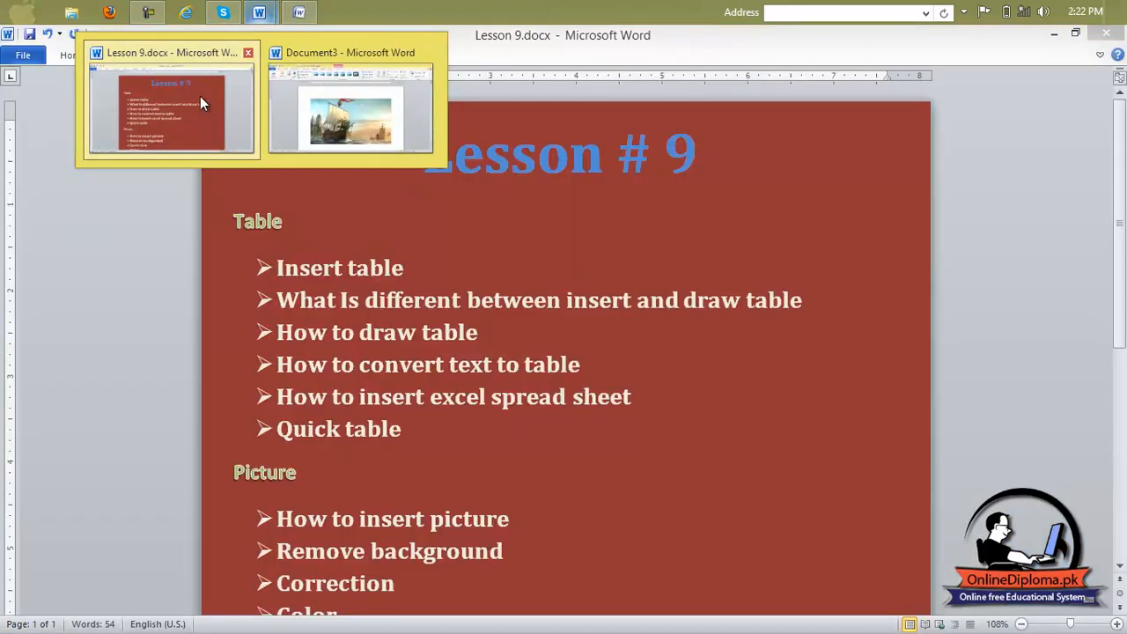
click(199, 96)
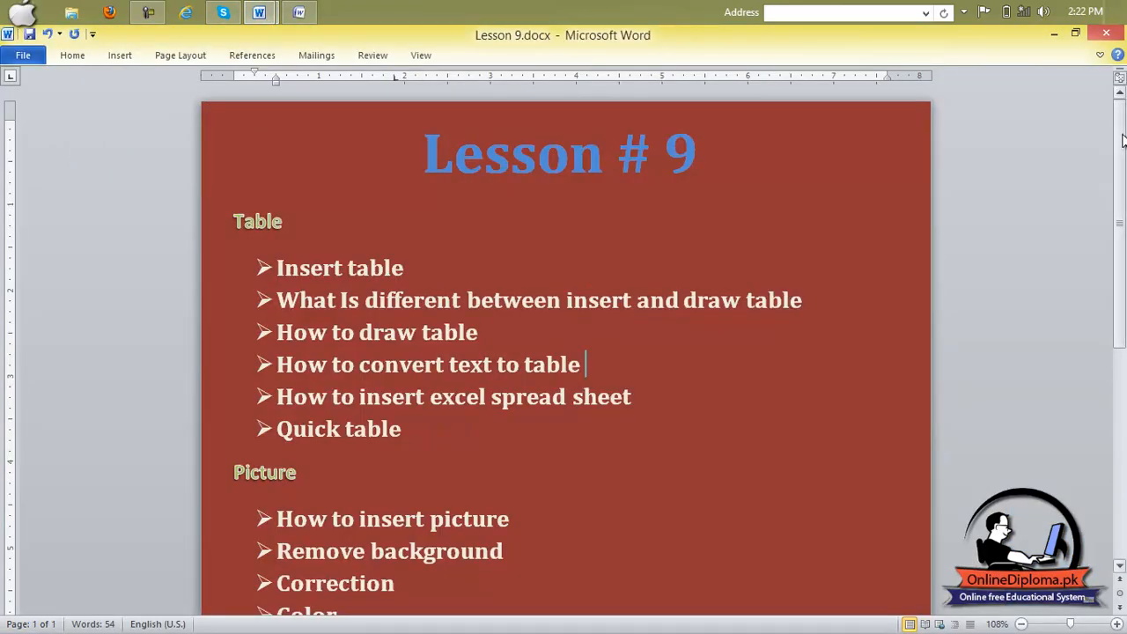
scroll(1124, 204, down, 3)
drag(1126, 204, 1125, 218)
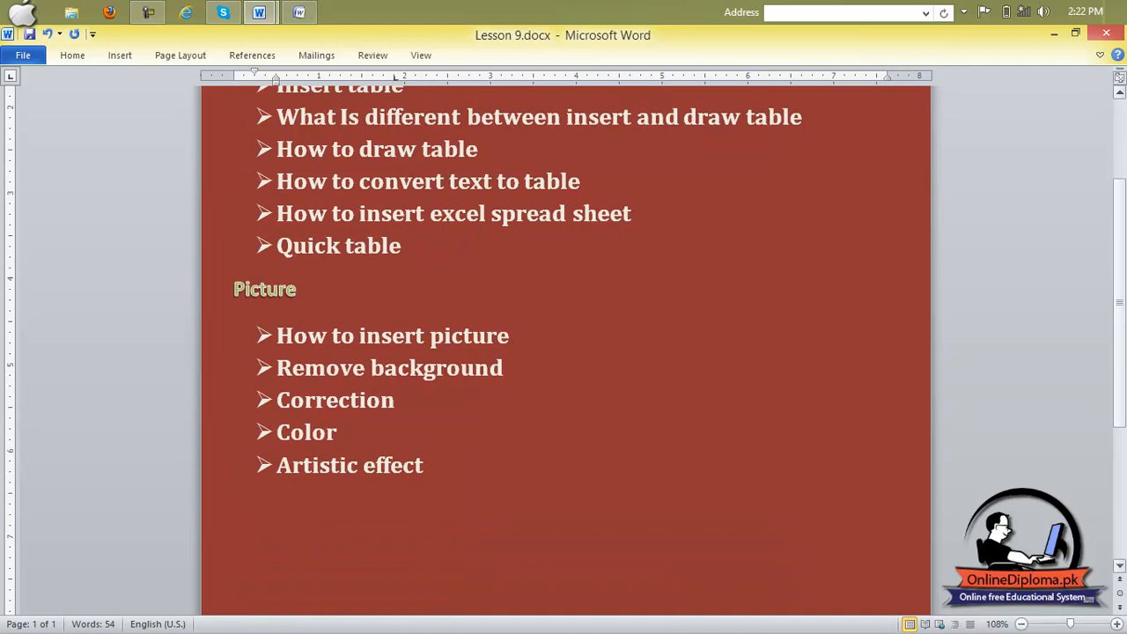
mouse_move(237, 5)
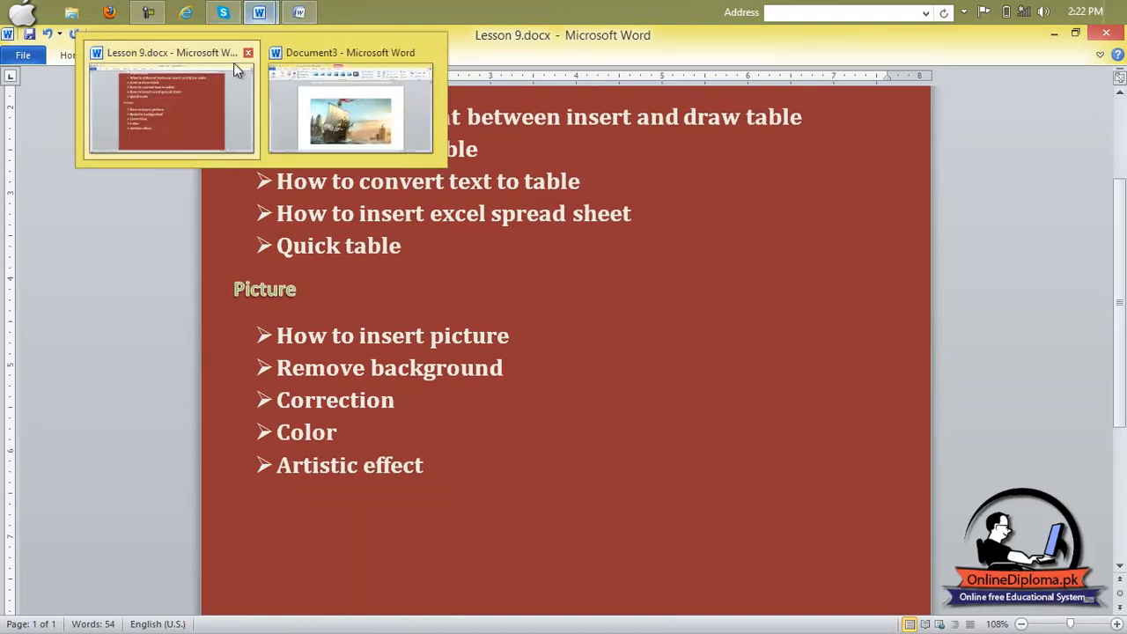
click(346, 110)
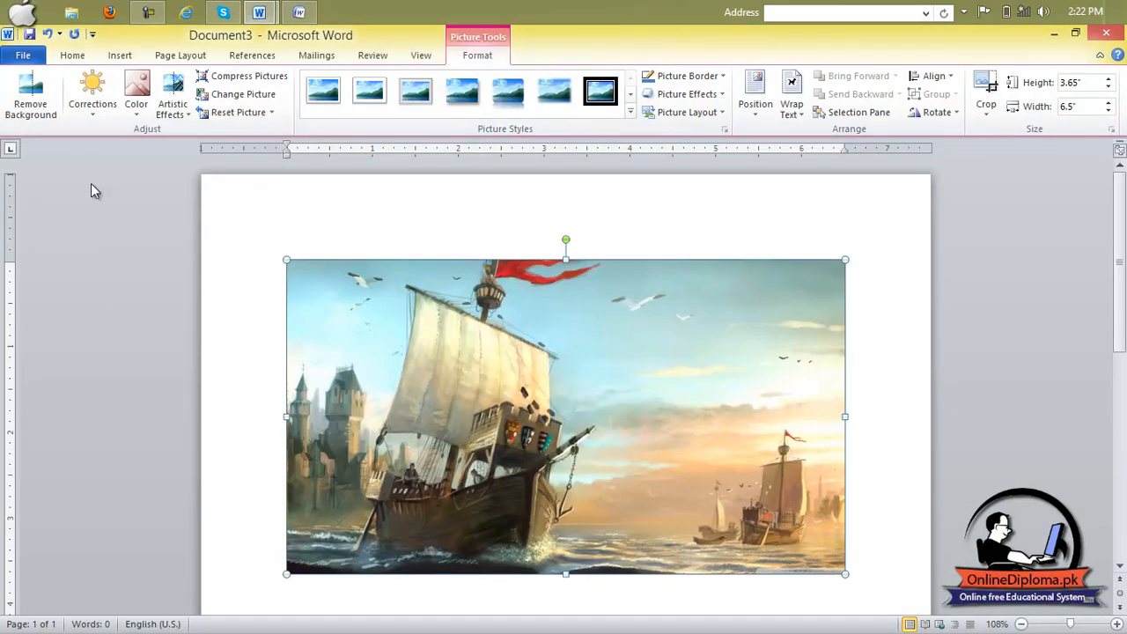
Start removing the ship picture's background and extend the removal frame towards the picture's left, upper, lower and right edges
click(37, 97)
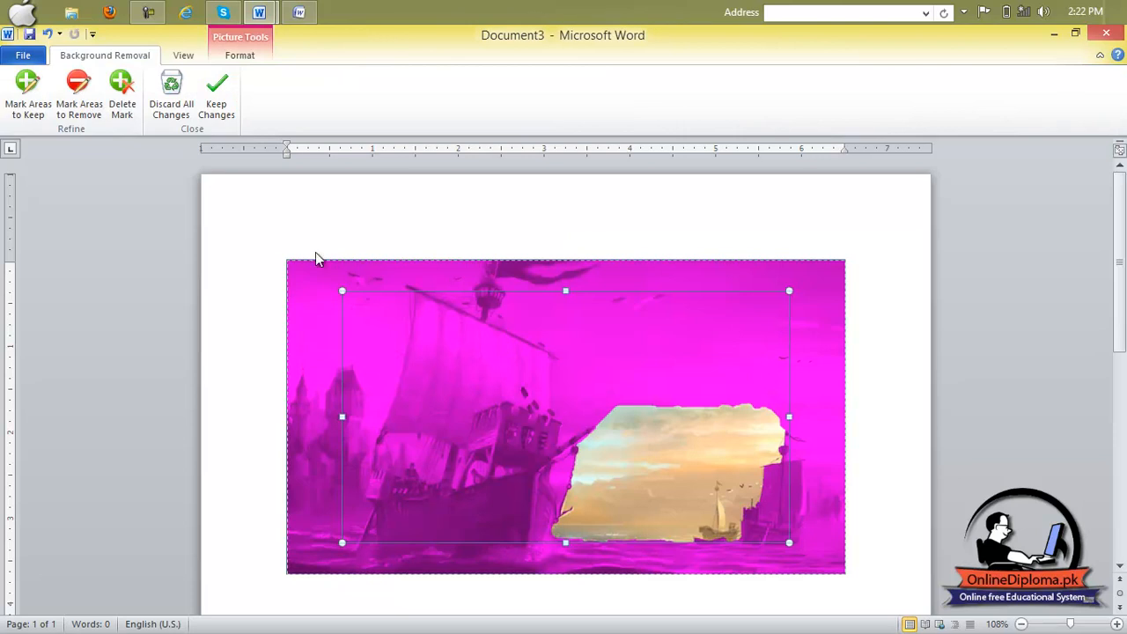
drag(342, 290, 292, 265)
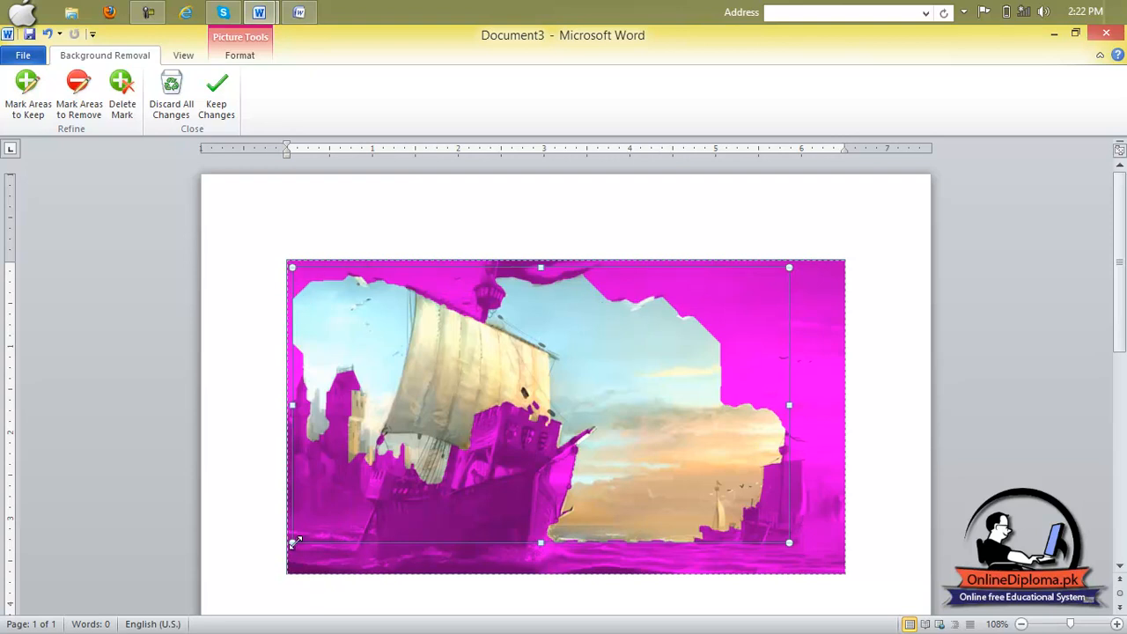
drag(292, 540, 312, 600)
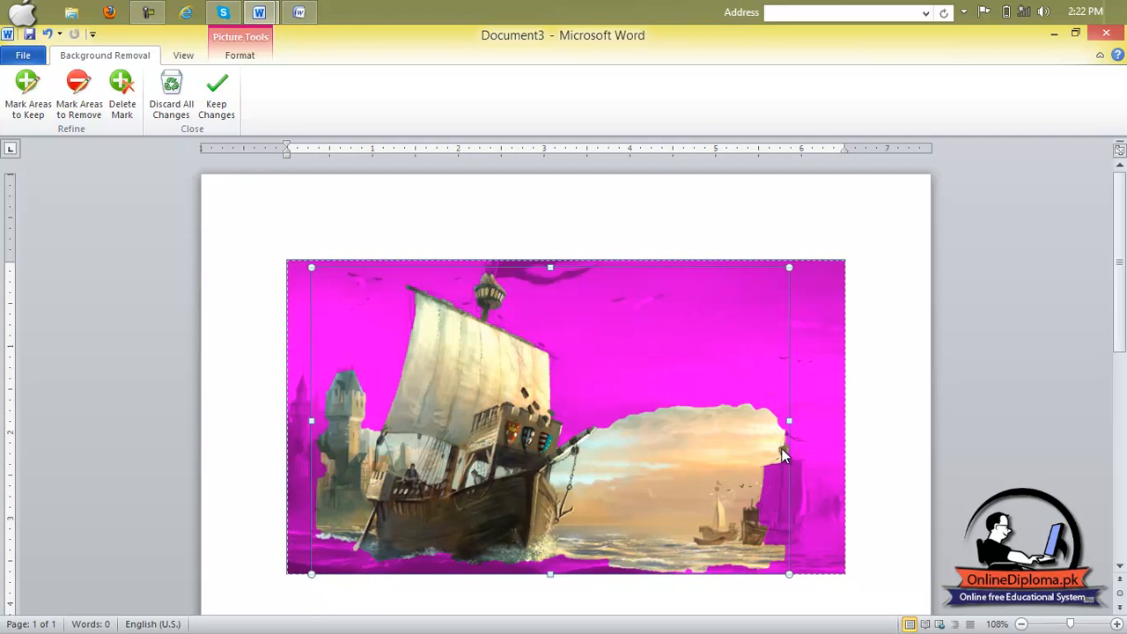
drag(789, 421, 863, 433)
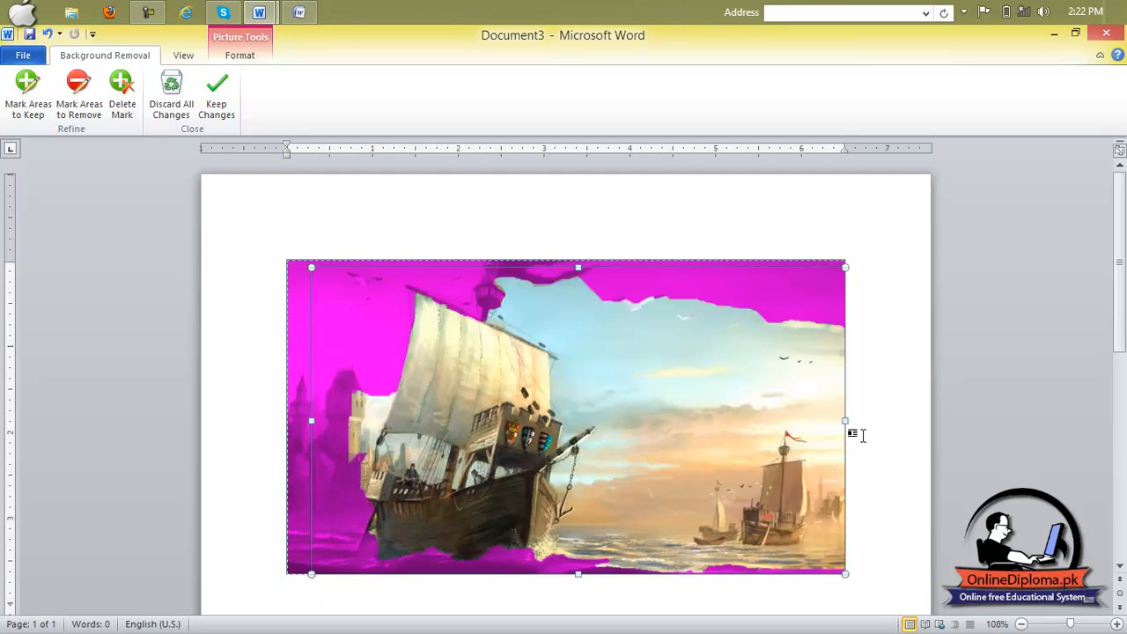
Mark areas to keep across the ship's sail and the adjacent sky, and keep the background removal changes
click(33, 104)
mouse_move(586, 330)
mouse_down()
mouse_move(647, 398)
mouse_move(533, 368)
mouse_move(608, 401)
mouse_move(510, 395)
mouse_up()
drag(520, 324, 597, 366)
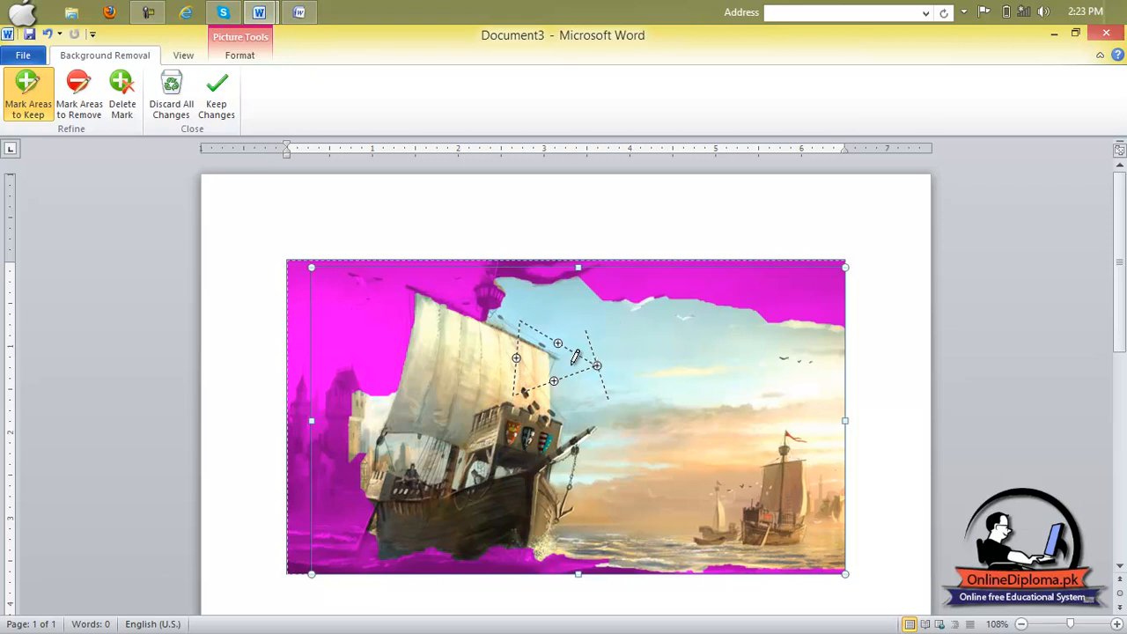
click(78, 122)
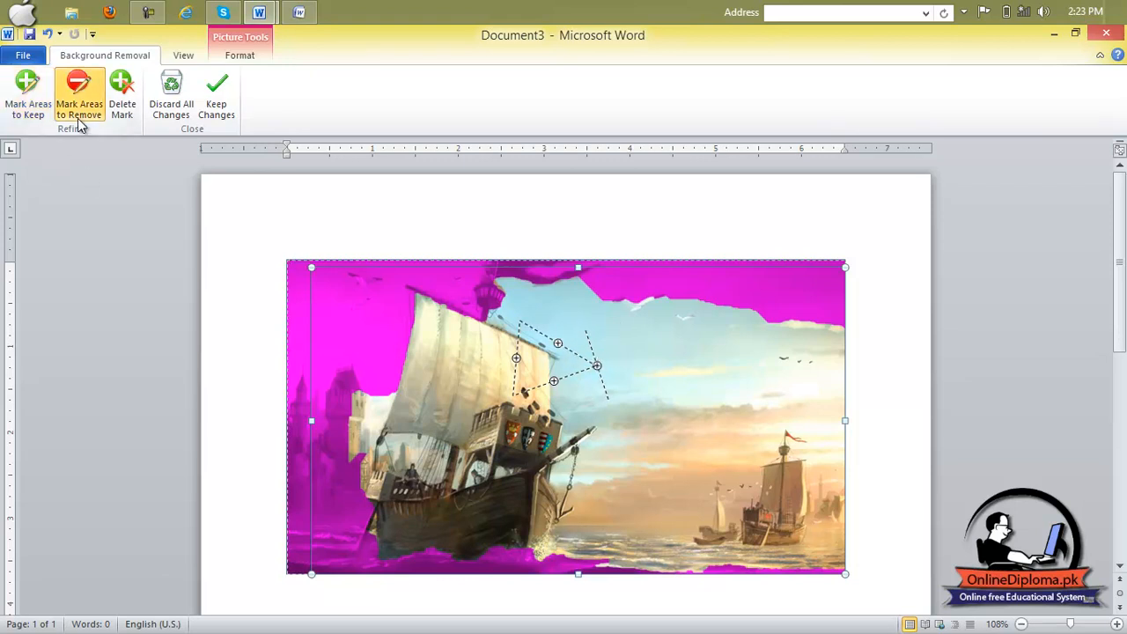
click(124, 95)
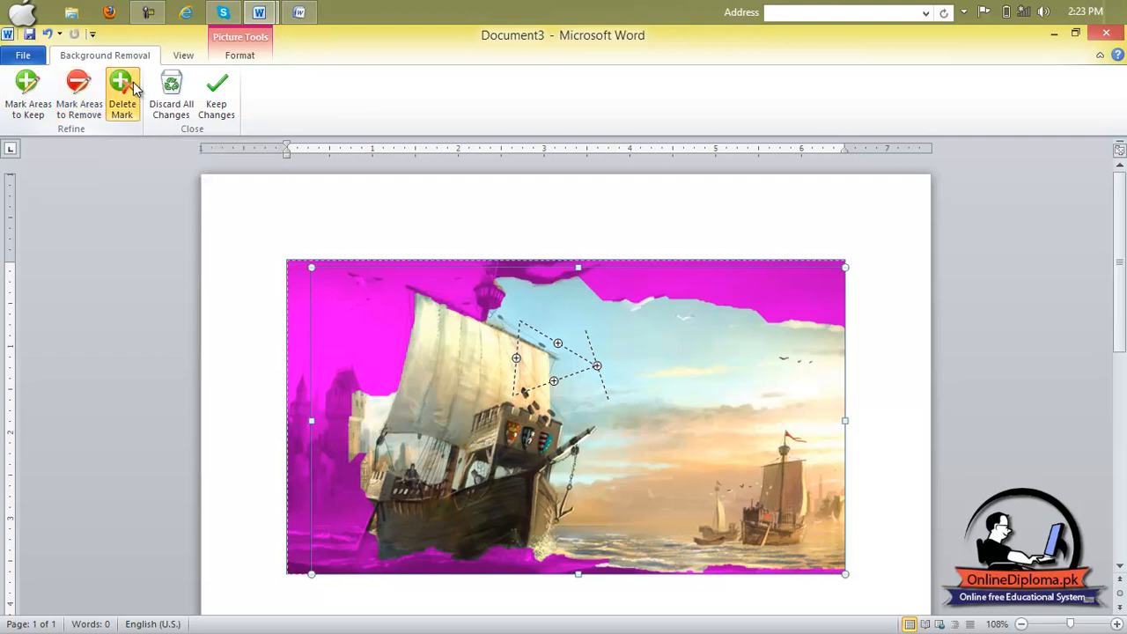
click(214, 92)
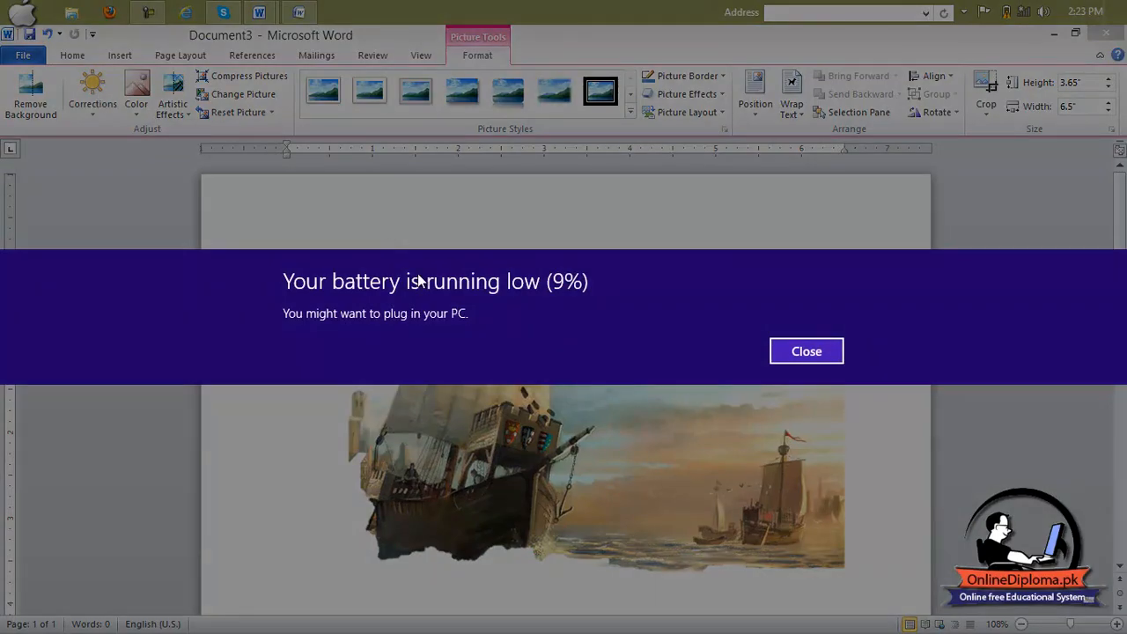
click(797, 351)
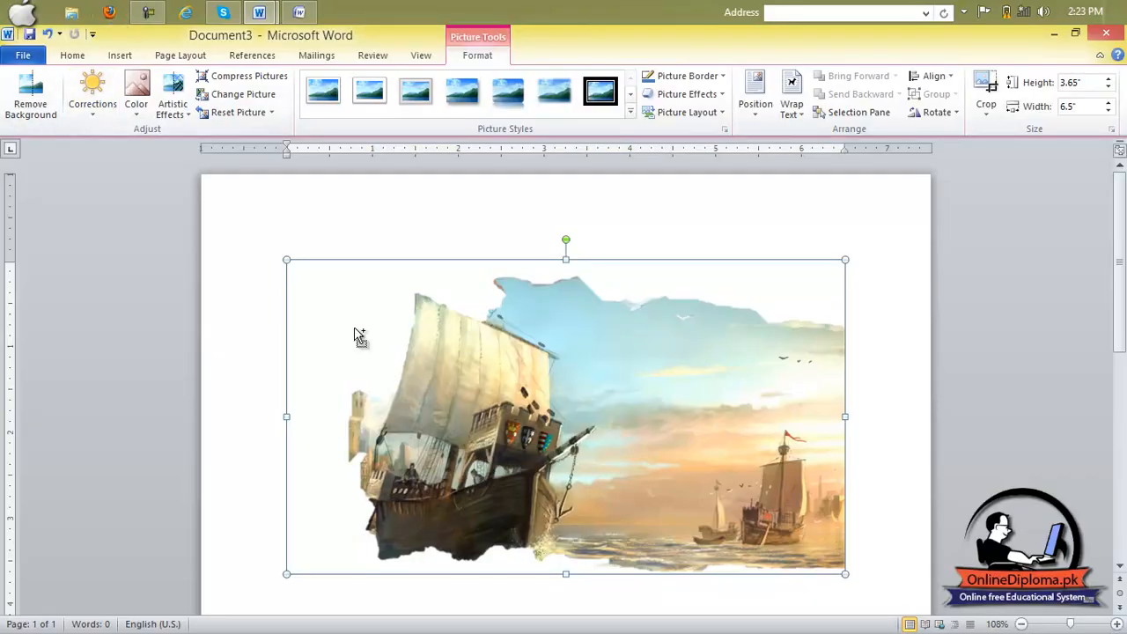
Undo the background removal and the picture insertion in Document3
key(ctrl+z)
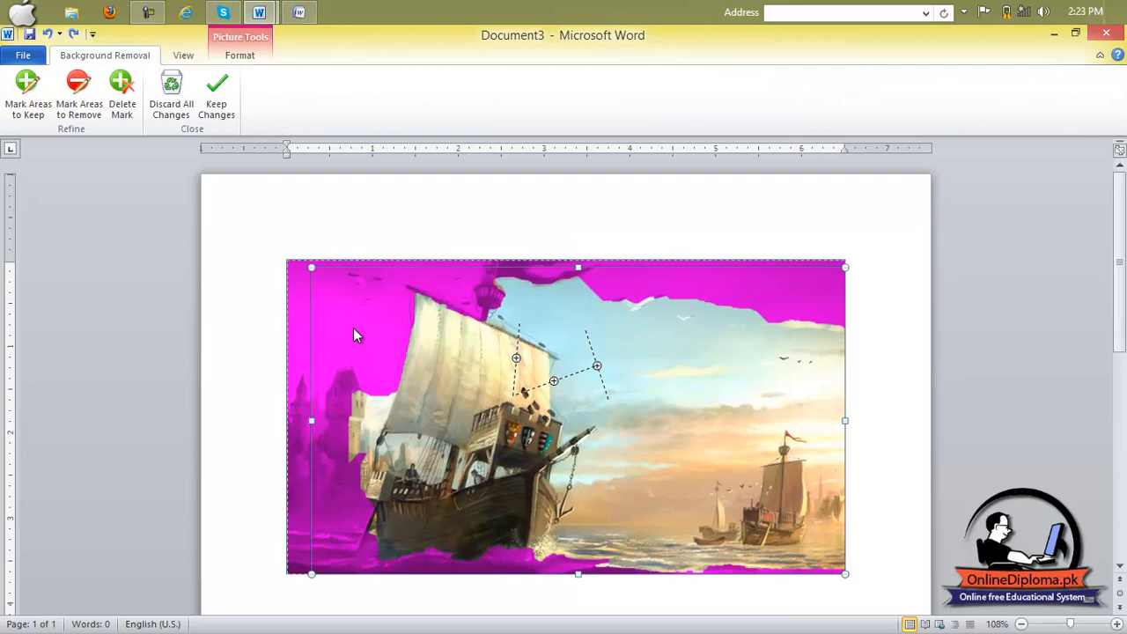
key(ctrl+z)
key(ctrl+z)
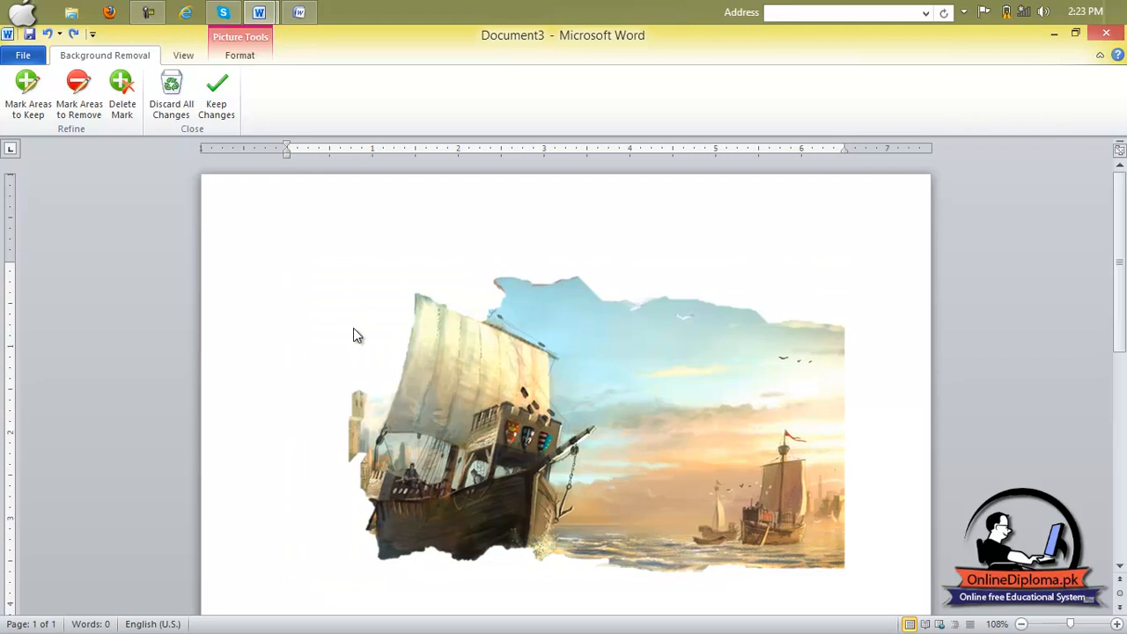
key(ctrl+z)
key(ctrl+z)
key(ctrl+z)
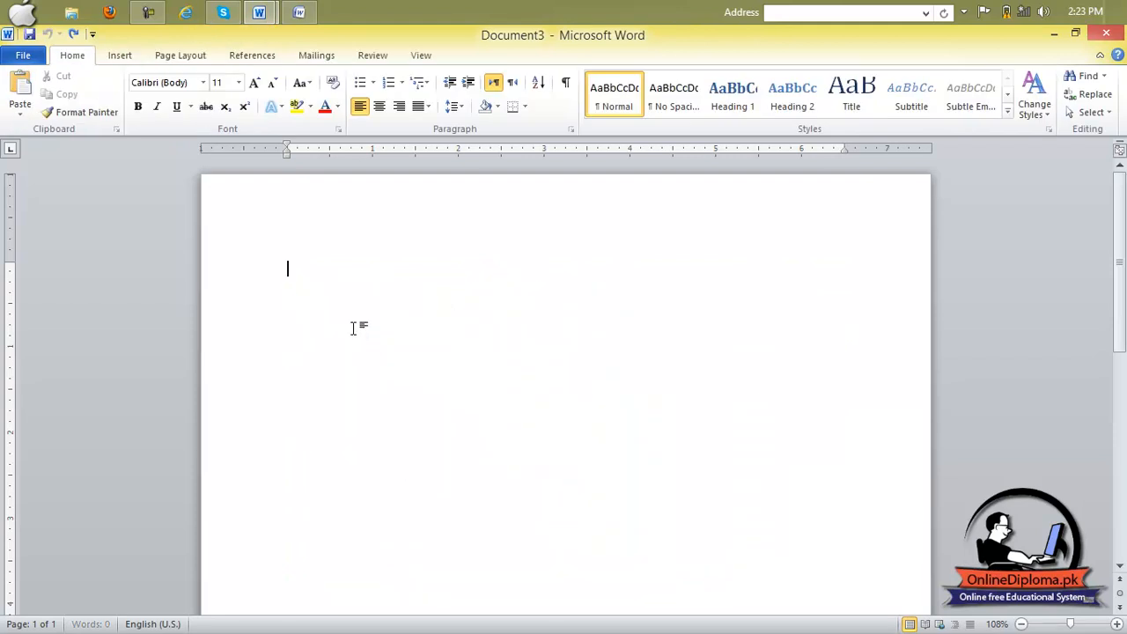
Insert anno_1404-wallpaper-1366x768.jpg from the wallpaper folder into the blank Document3
click(118, 55)
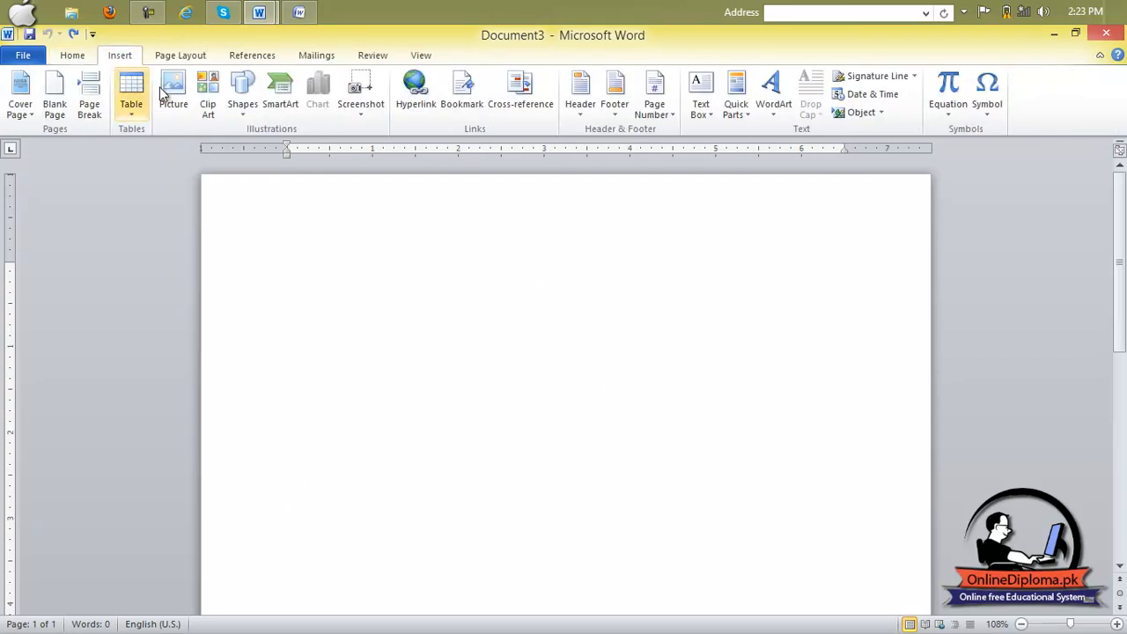
click(180, 105)
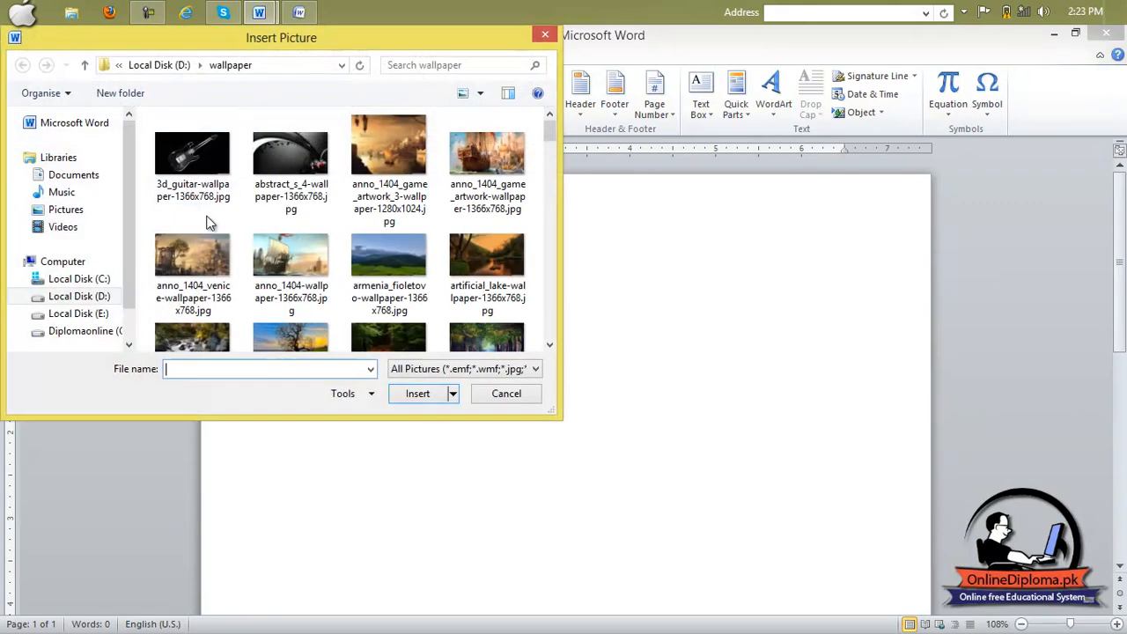
click(292, 303)
click(404, 397)
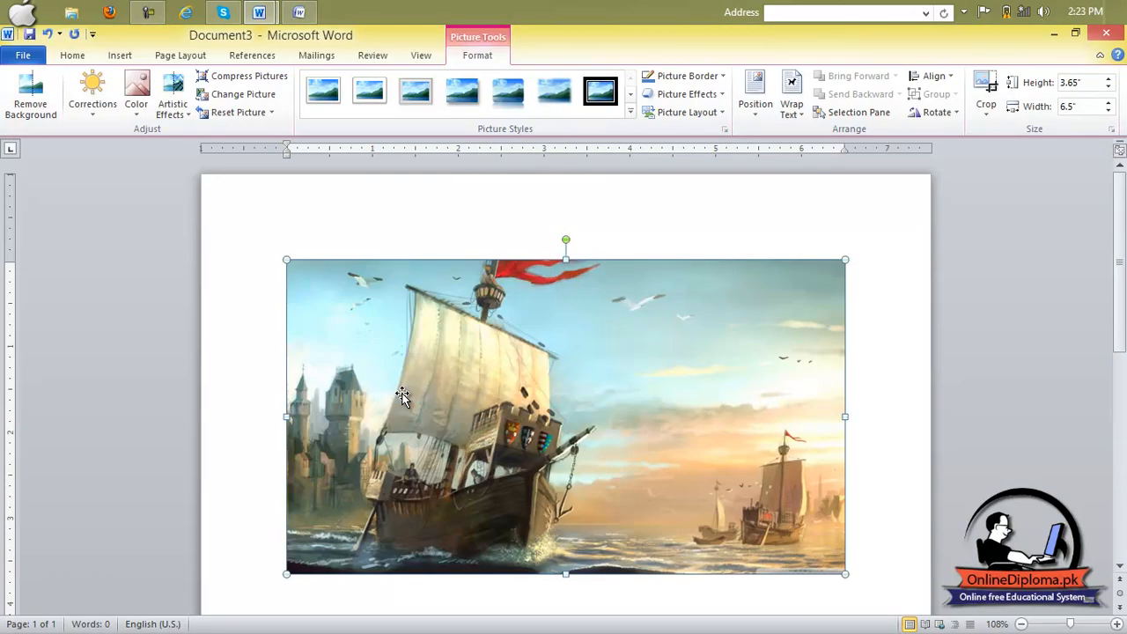
Correct the ship picture to -20% brightness with normal contrast and apply the pencil-sketch artistic effect
click(95, 113)
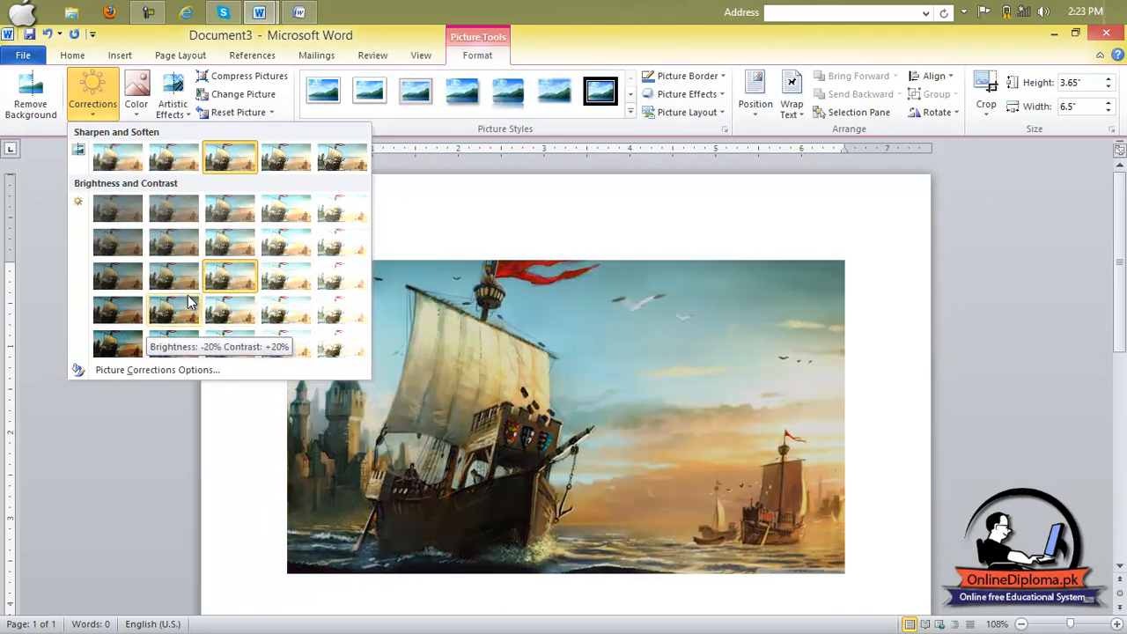
click(162, 275)
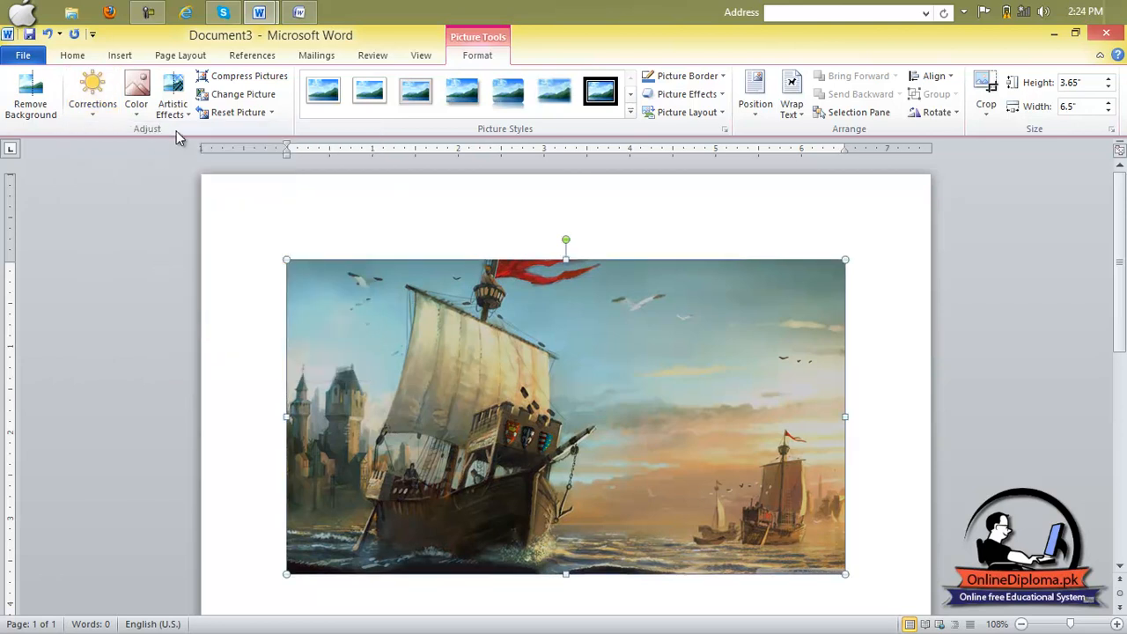
click(180, 115)
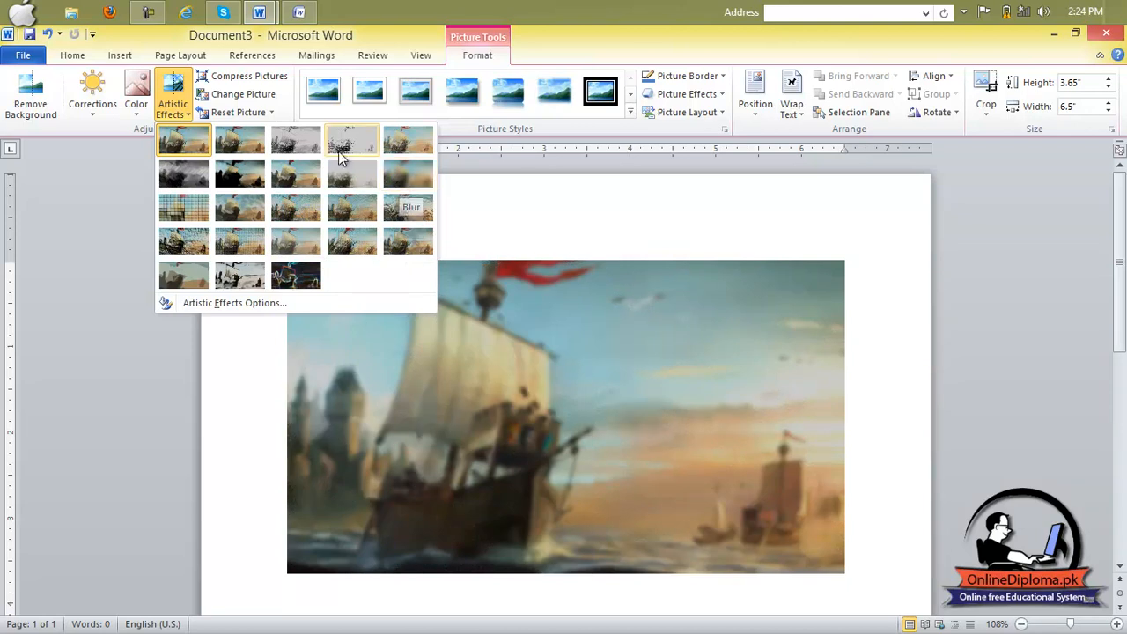
click(342, 146)
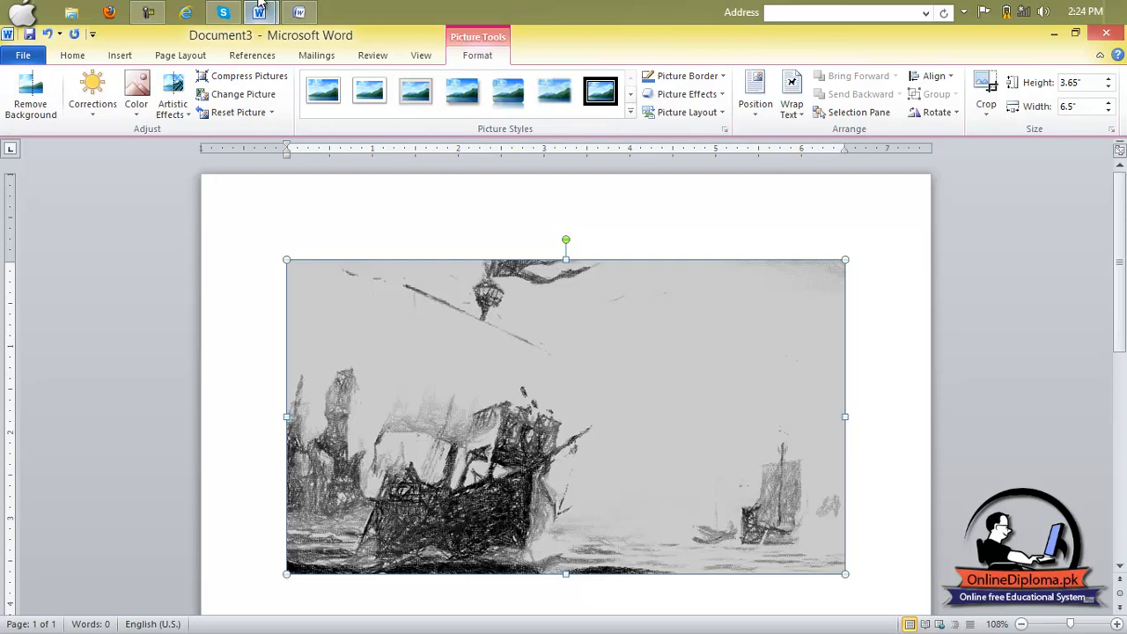
mouse_move(259, 5)
mouse_move(155, 18)
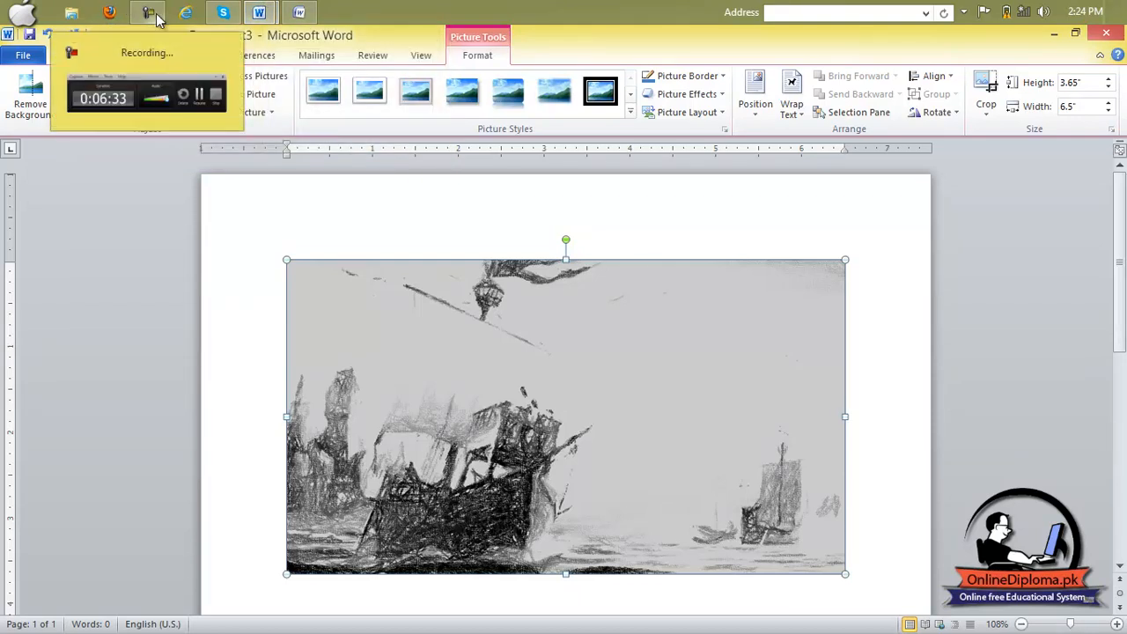
click(155, 18)
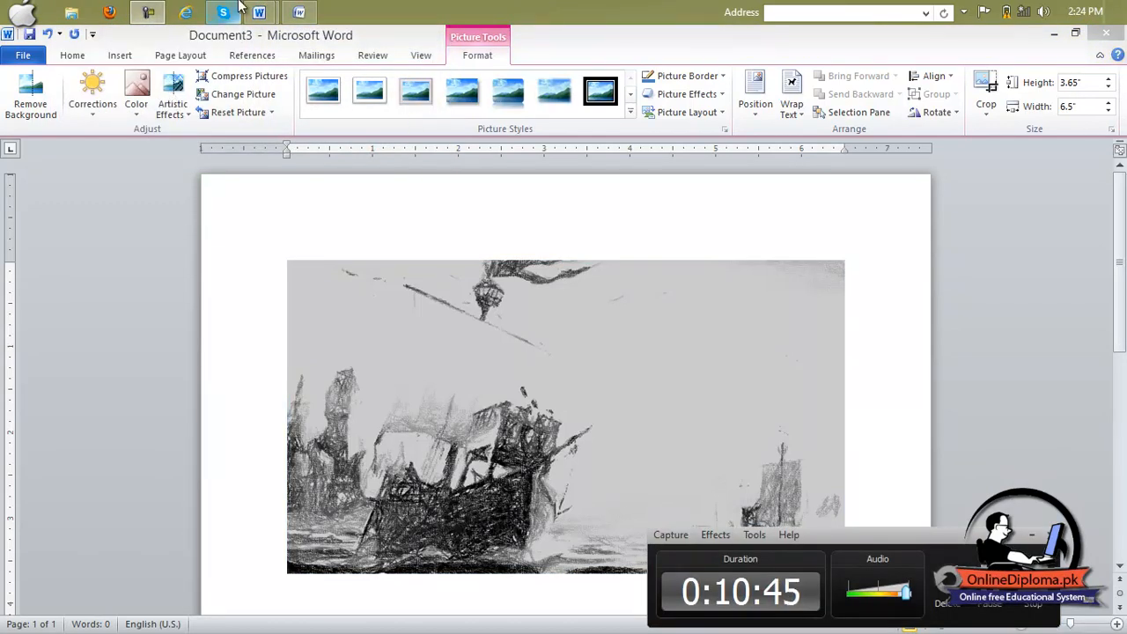
click(1034, 536)
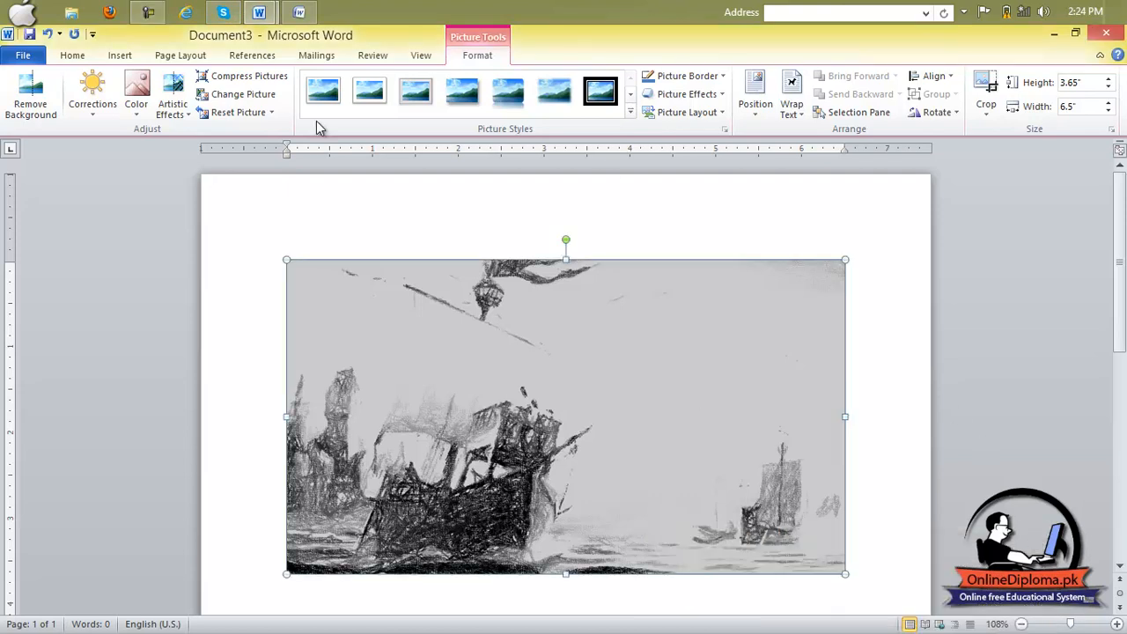